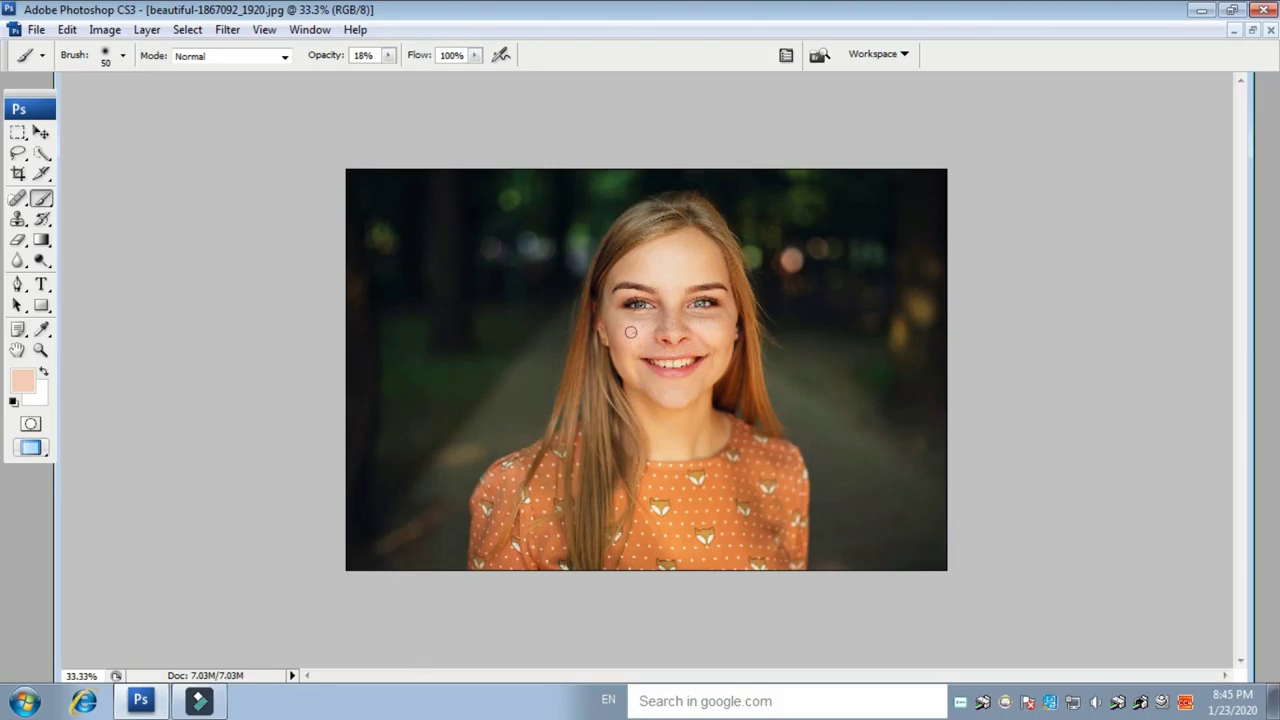
Examine the portrait's face, skin and hair at several magnifications.
{"action": "key", "text": "ctrl+plus"}
{"action": "key", "text": "ctrl+plus"}
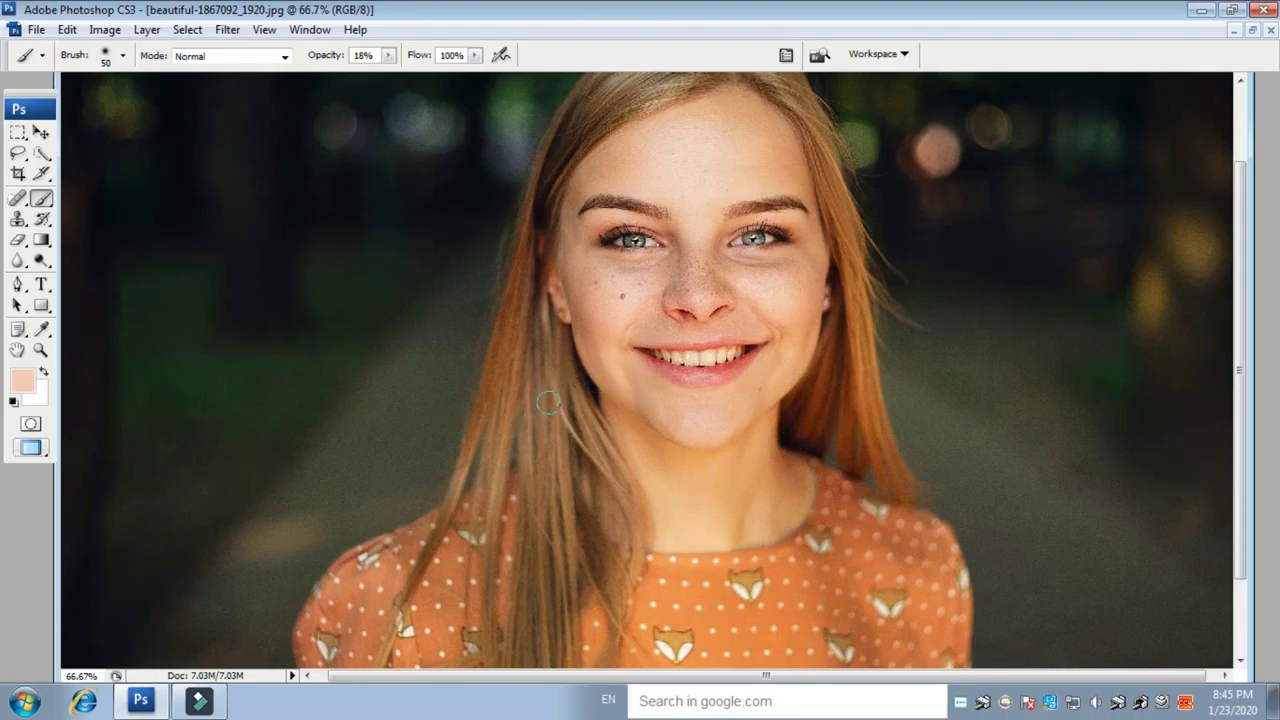
{"action": "key", "text": "ctrl+minus"}
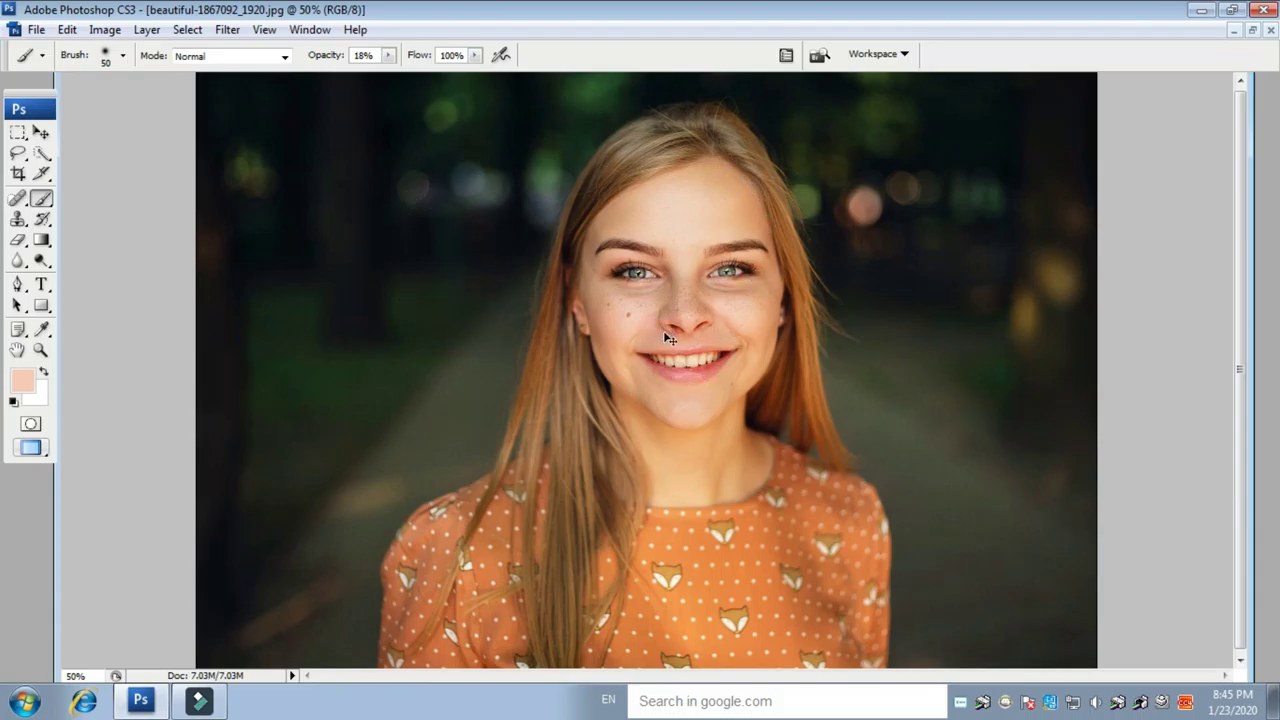
{"action": "key", "text": "ctrl+plus"}
{"action": "key", "text": "ctrl+plus"}
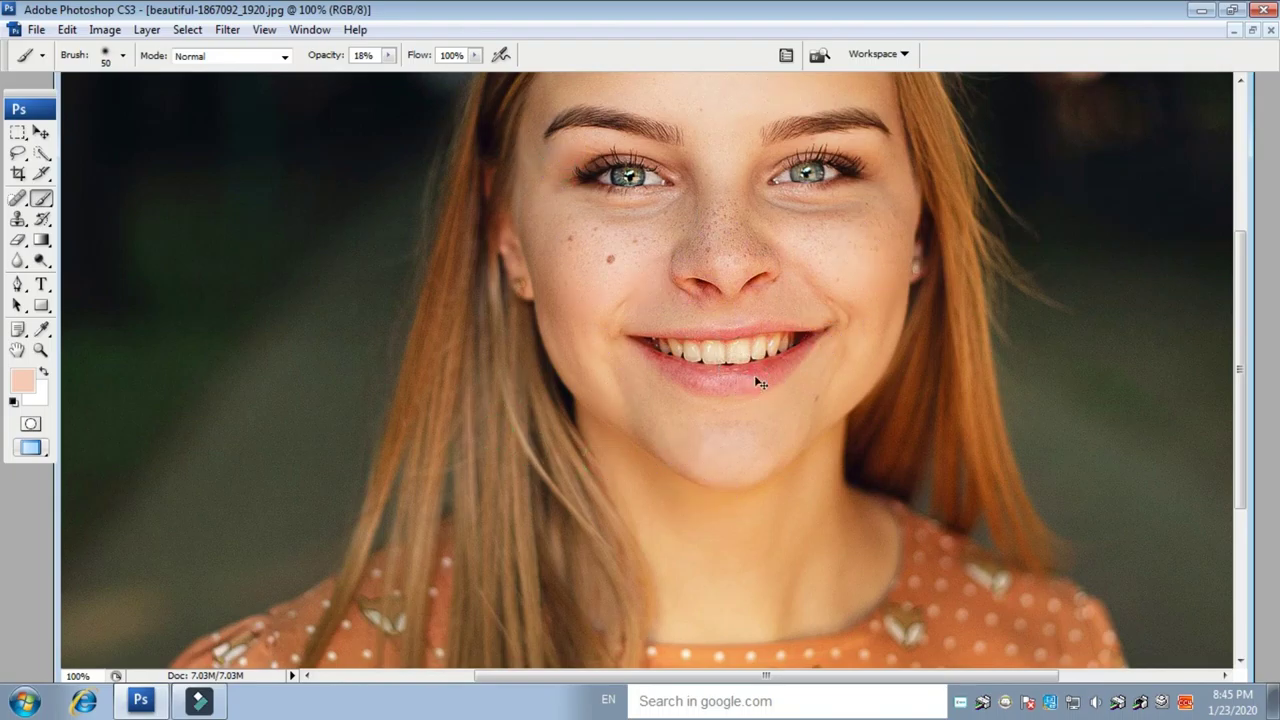
{"action": "key", "text": "ctrl+minus"}
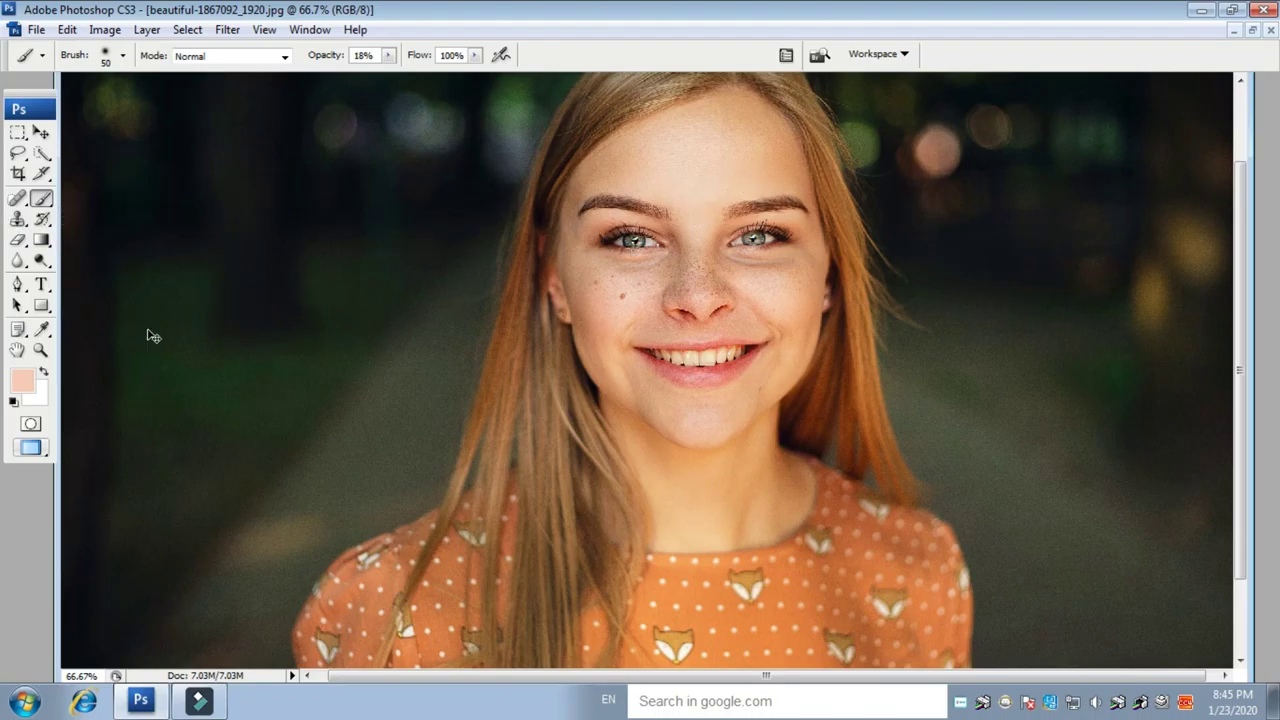
{"action": "key", "text": "ctrl+minus"}
{"action": "key", "text": "ctrl+minus"}
{"action": "left_click_drag", "start_coordinate": [40, 155], "coordinate": [90, 152]}
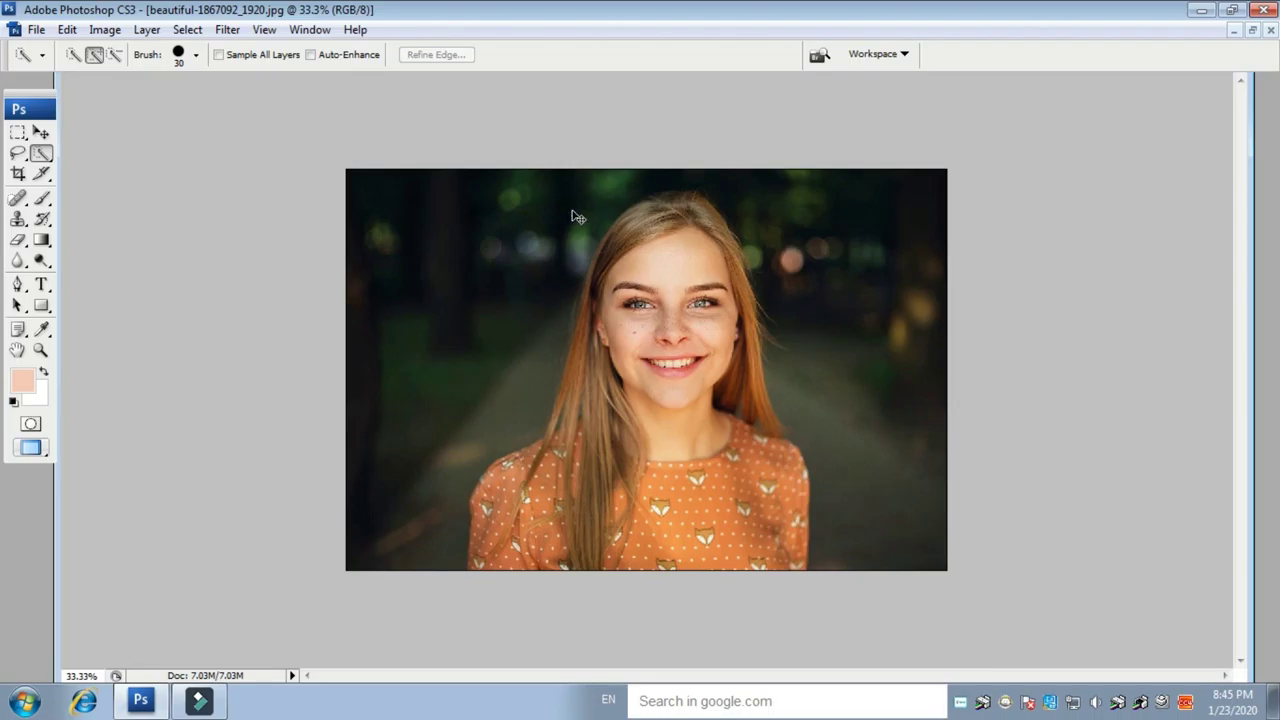
{"action": "key", "text": "ctrl+BackSpace"}
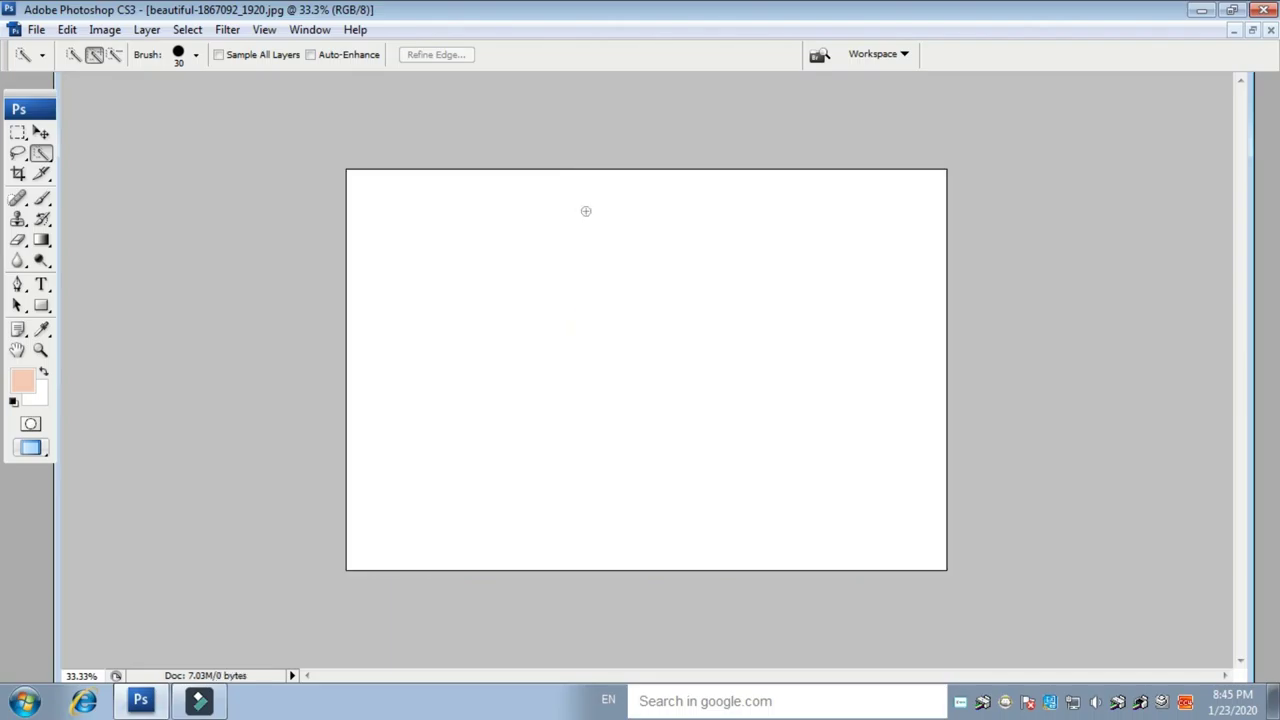
{"action": "key", "text": "ctrl+z"}
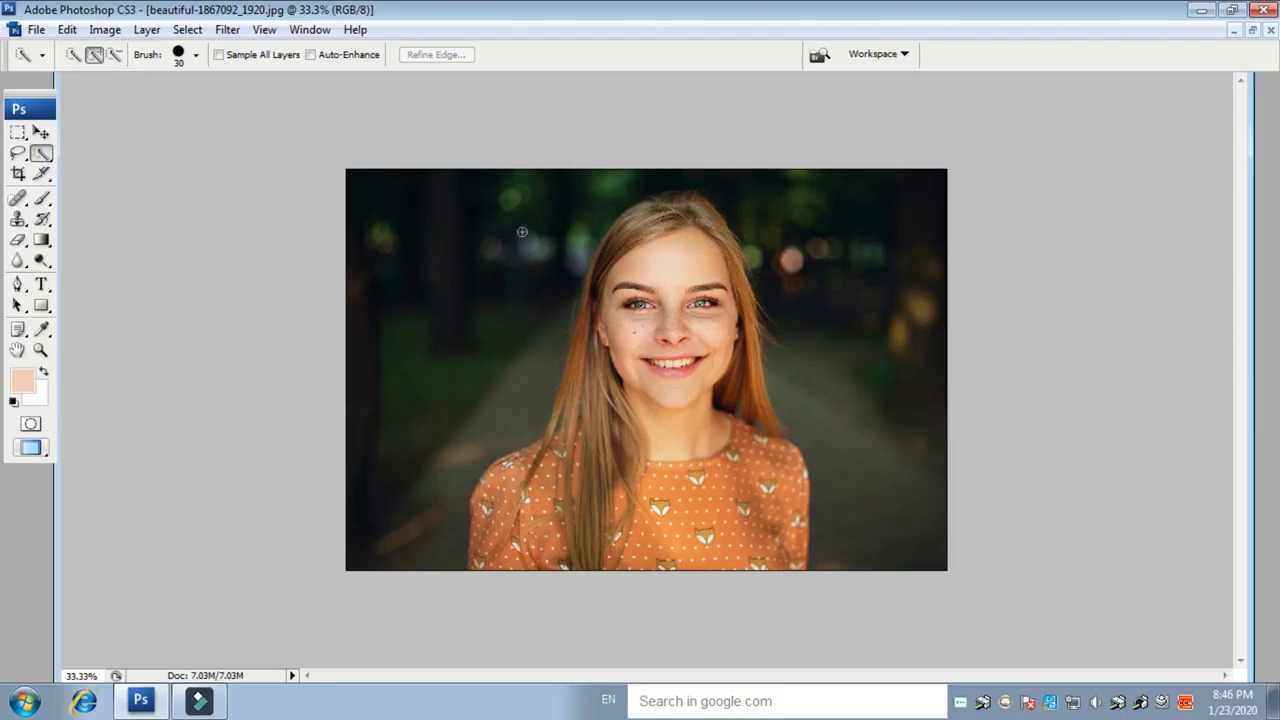
Select the woman's hair, face and orange dress with the Quick Selection tool, leaving out the dark background.
{"action": "key", "text": "ctrl+plus"}
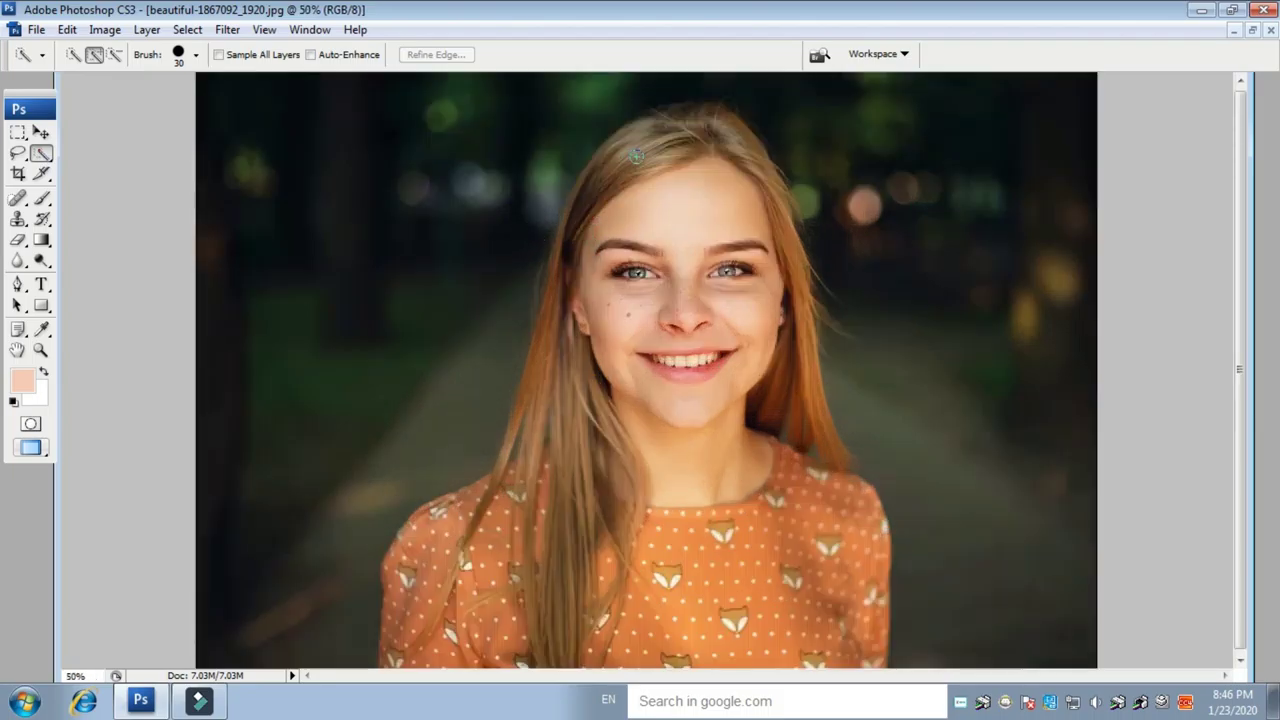
{"action": "left_click", "coordinate": [42, 153]}
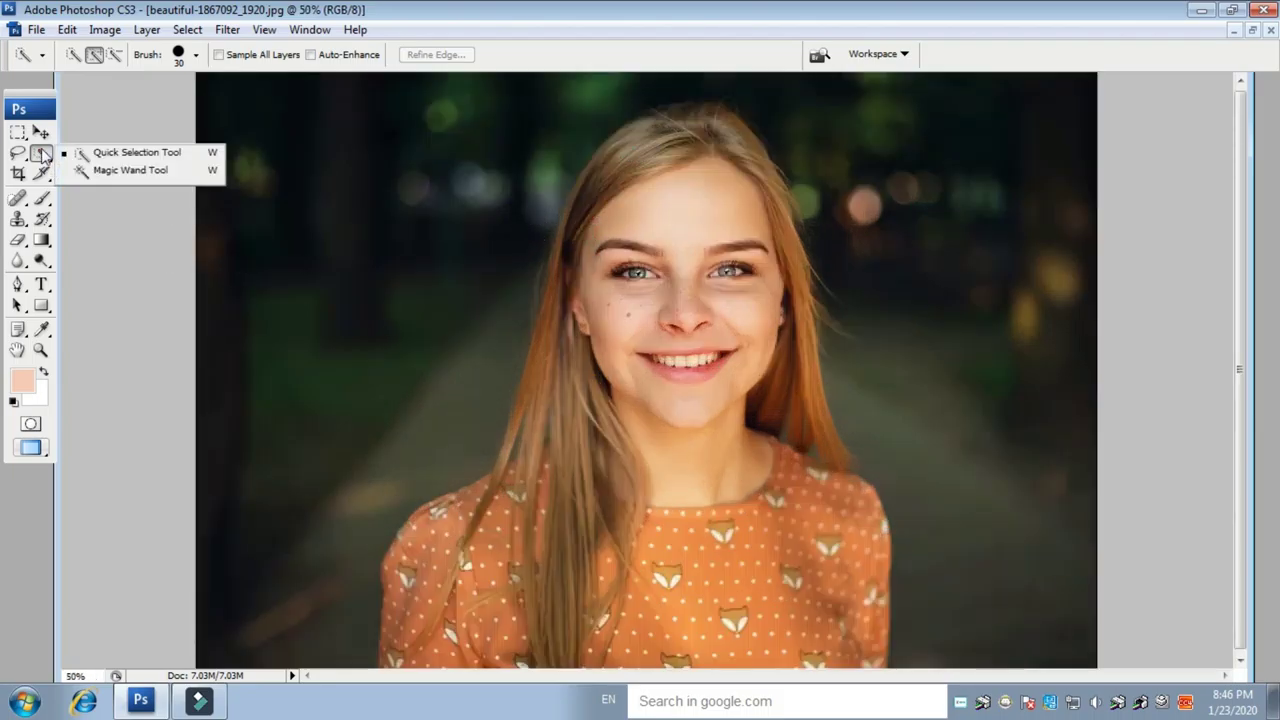
{"action": "left_click", "coordinate": [137, 152]}
{"action": "left_click", "coordinate": [682, 127]}
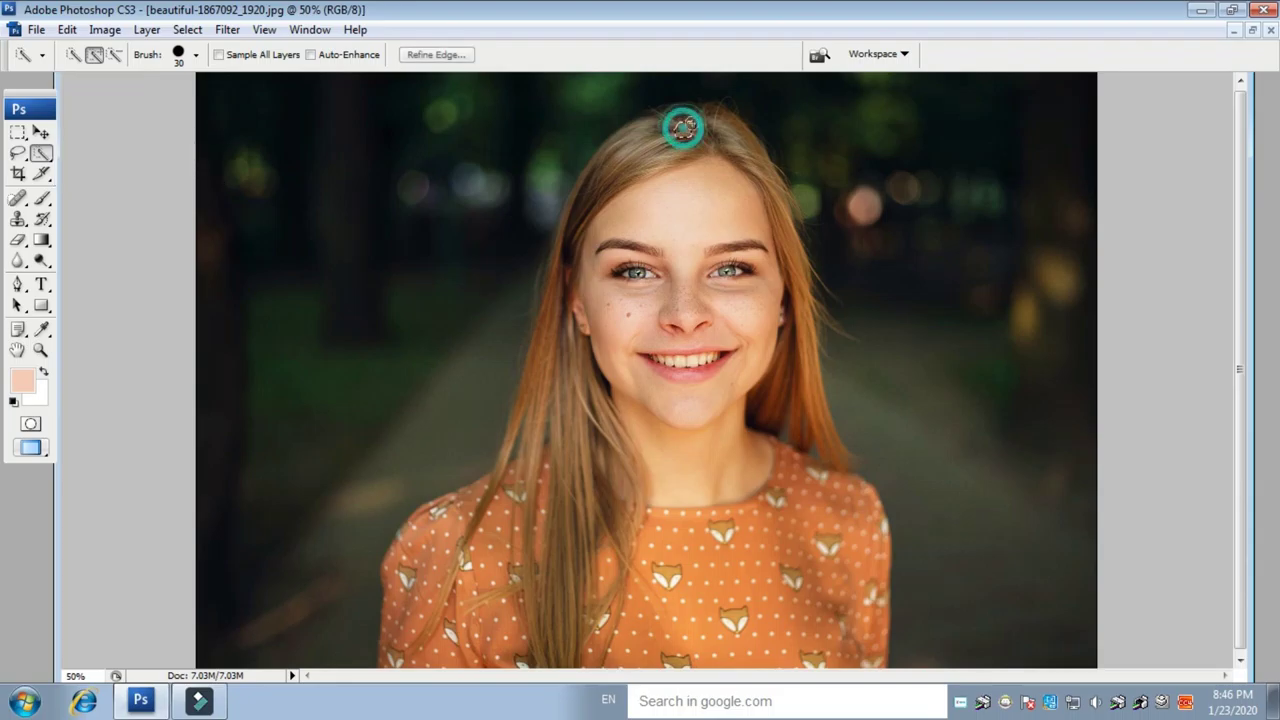
{"action": "mouse_move", "coordinate": [694, 112]}
{"action": "left_mouse_down"}
{"action": "mouse_move", "coordinate": [598, 172]}
{"action": "mouse_move", "coordinate": [728, 130]}
{"action": "mouse_move", "coordinate": [735, 160]}
{"action": "mouse_move", "coordinate": [650, 410]}
{"action": "mouse_move", "coordinate": [671, 497]}
{"action": "mouse_move", "coordinate": [605, 420]}
{"action": "mouse_move", "coordinate": [565, 548]}
{"action": "mouse_move", "coordinate": [470, 625]}
{"action": "mouse_move", "coordinate": [432, 618]}
{"action": "mouse_move", "coordinate": [439, 579]}
{"action": "mouse_move", "coordinate": [510, 550]}
{"action": "mouse_move", "coordinate": [517, 436]}
{"action": "left_mouse_up"}
{"action": "left_click_drag", "start_coordinate": [641, 545], "coordinate": [812, 510]}
{"action": "mouse_move", "coordinate": [815, 462]}
{"action": "left_mouse_down"}
{"action": "mouse_move", "coordinate": [795, 420]}
{"action": "mouse_move", "coordinate": [788, 300]}
{"action": "left_mouse_up"}
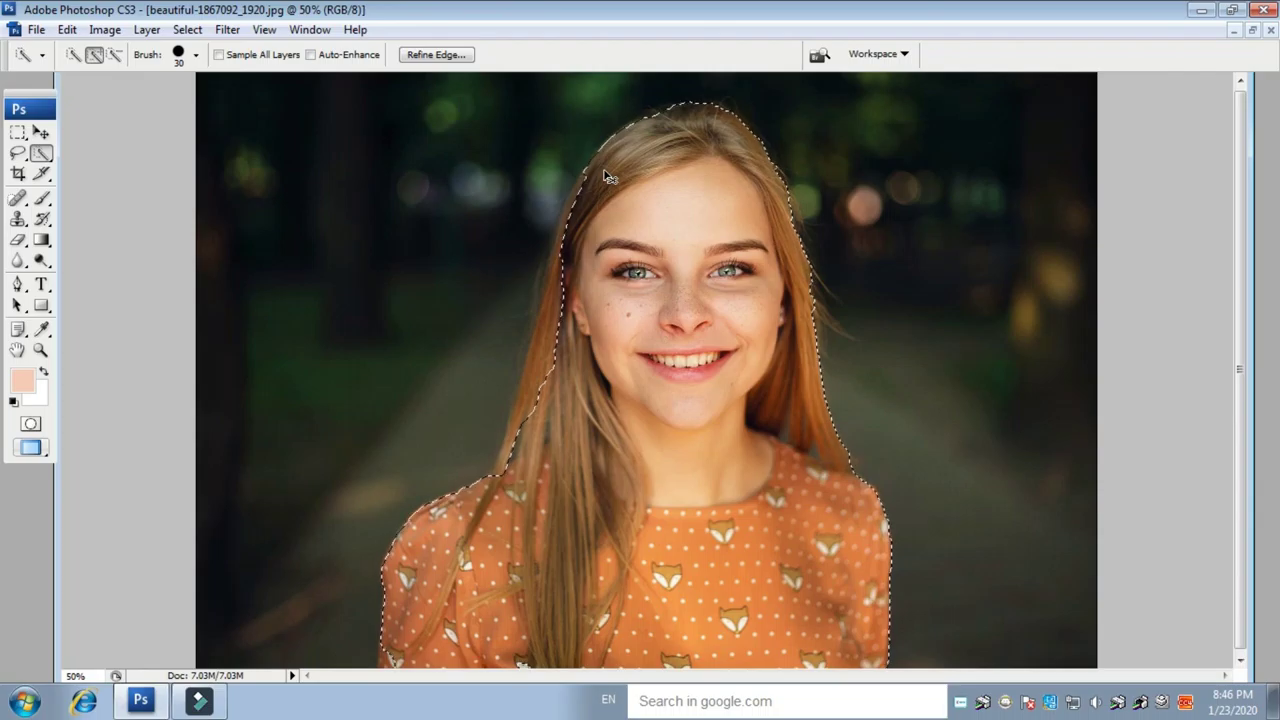
Extend the selection to the missed outer strands along the long hair on the image's left side.
{"action": "key", "text": "ctrl+plus"}
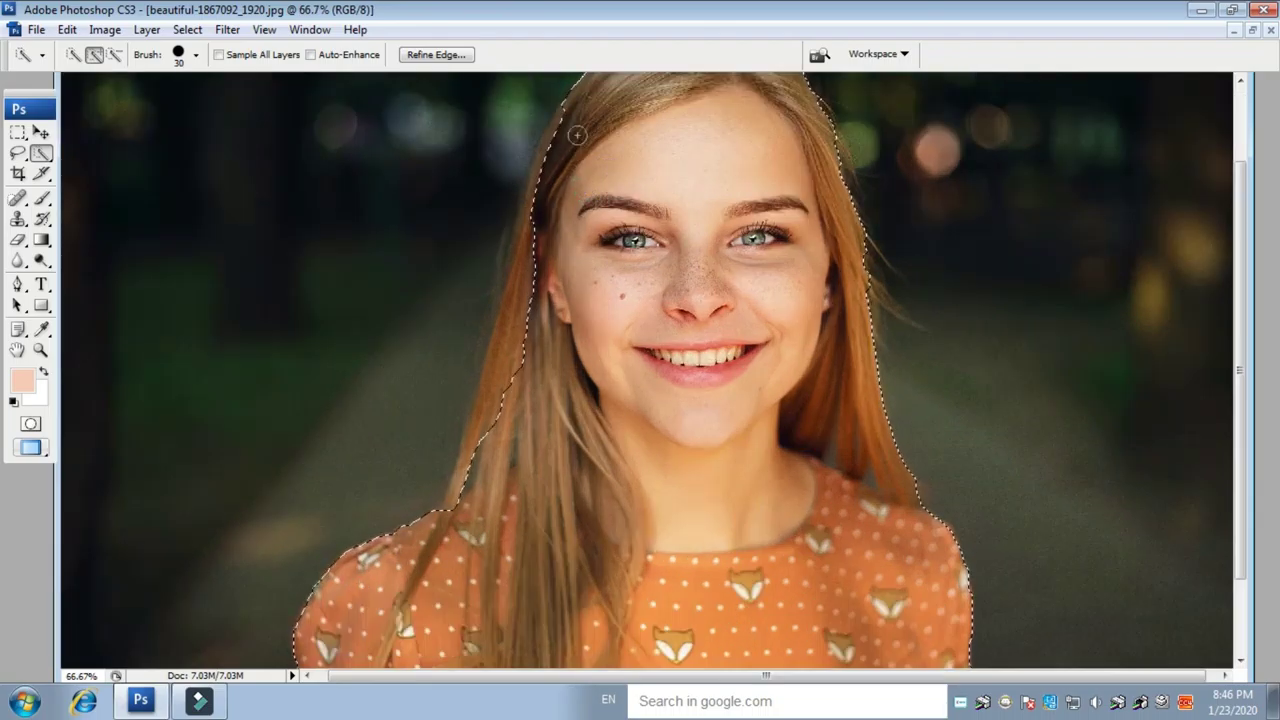
{"action": "scroll", "coordinate": [594, 123], "scroll_direction": "up", "scroll_amount": 2}
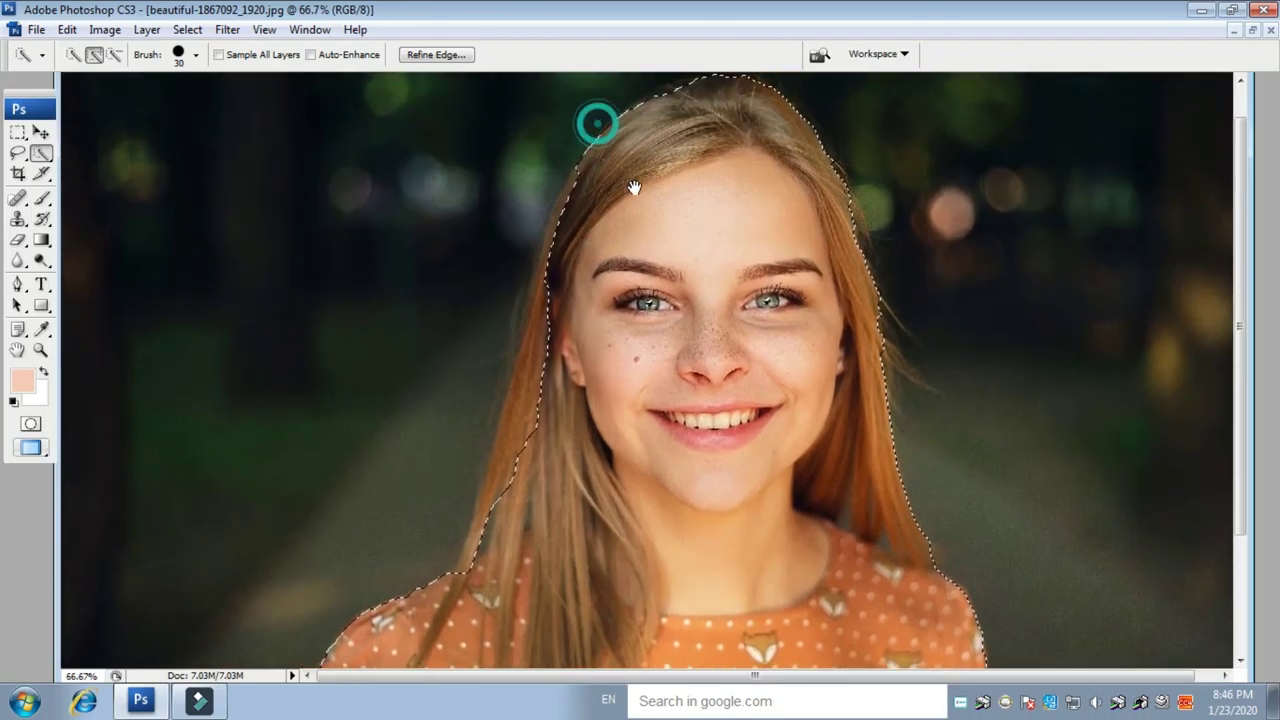
{"action": "left_click", "coordinate": [585, 173]}
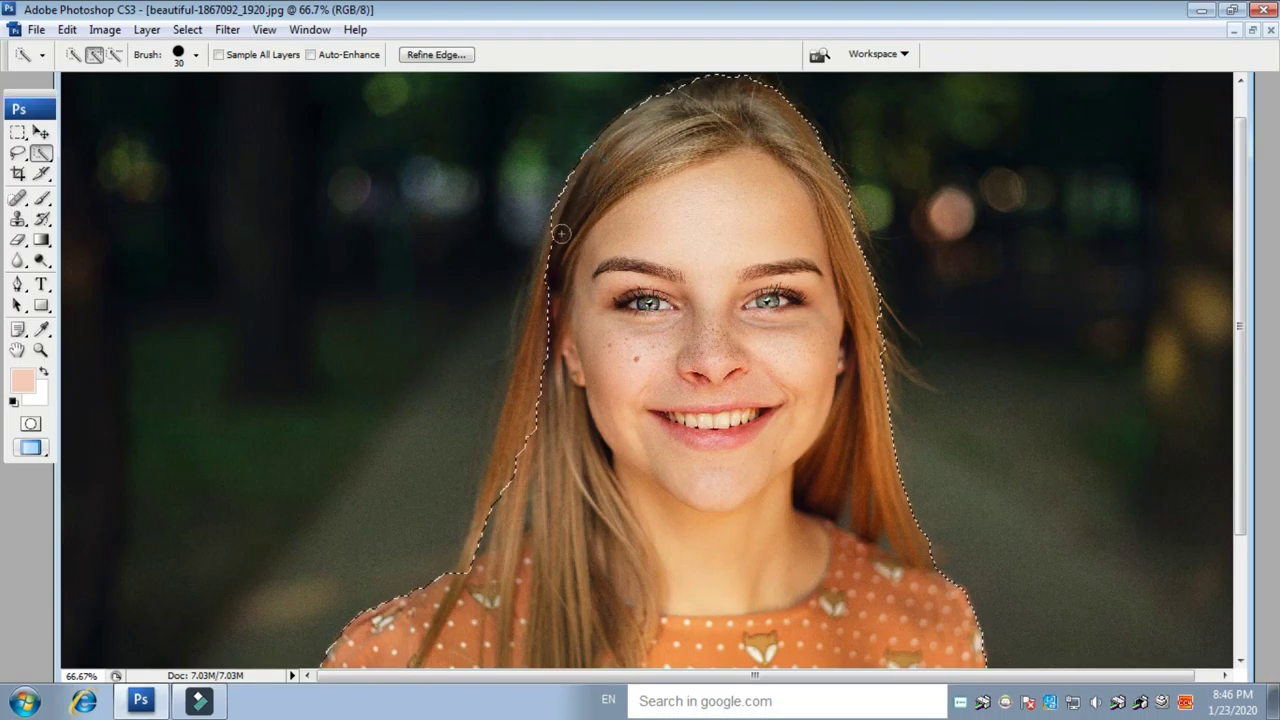
{"action": "left_click", "coordinate": [554, 268]}
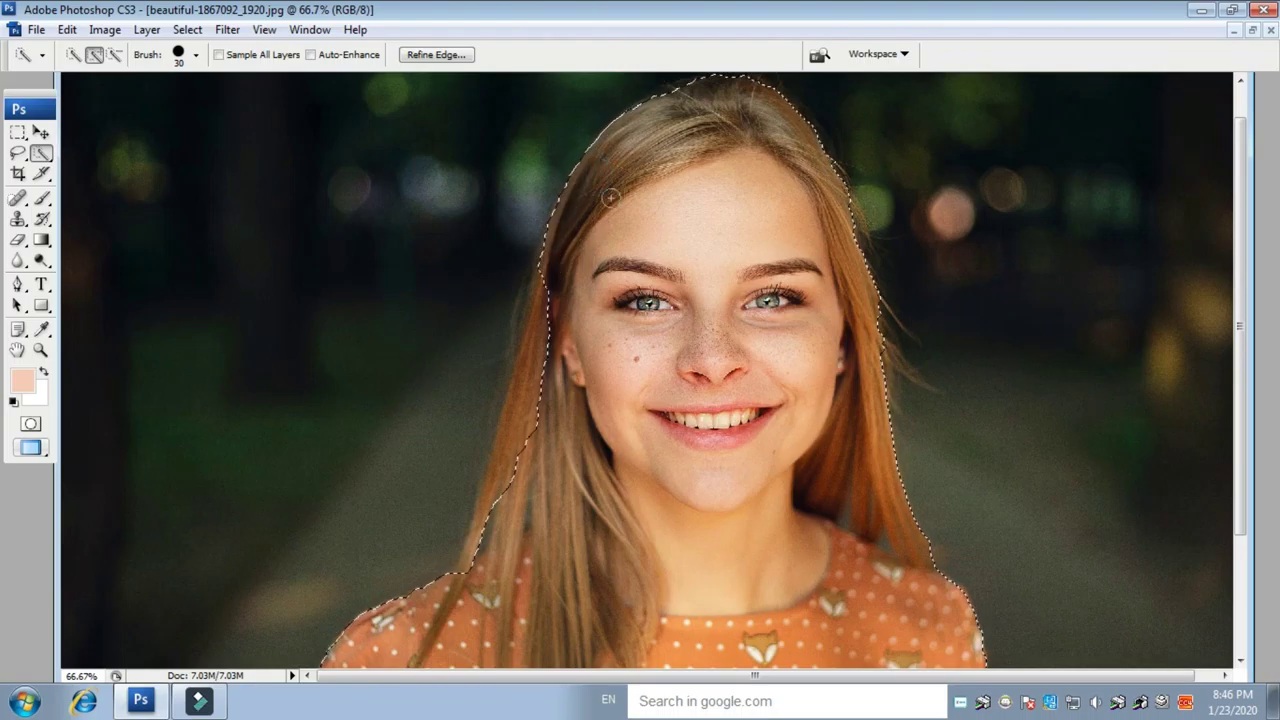
{"action": "left_click", "coordinate": [554, 282]}
{"action": "left_click", "coordinate": [551, 303]}
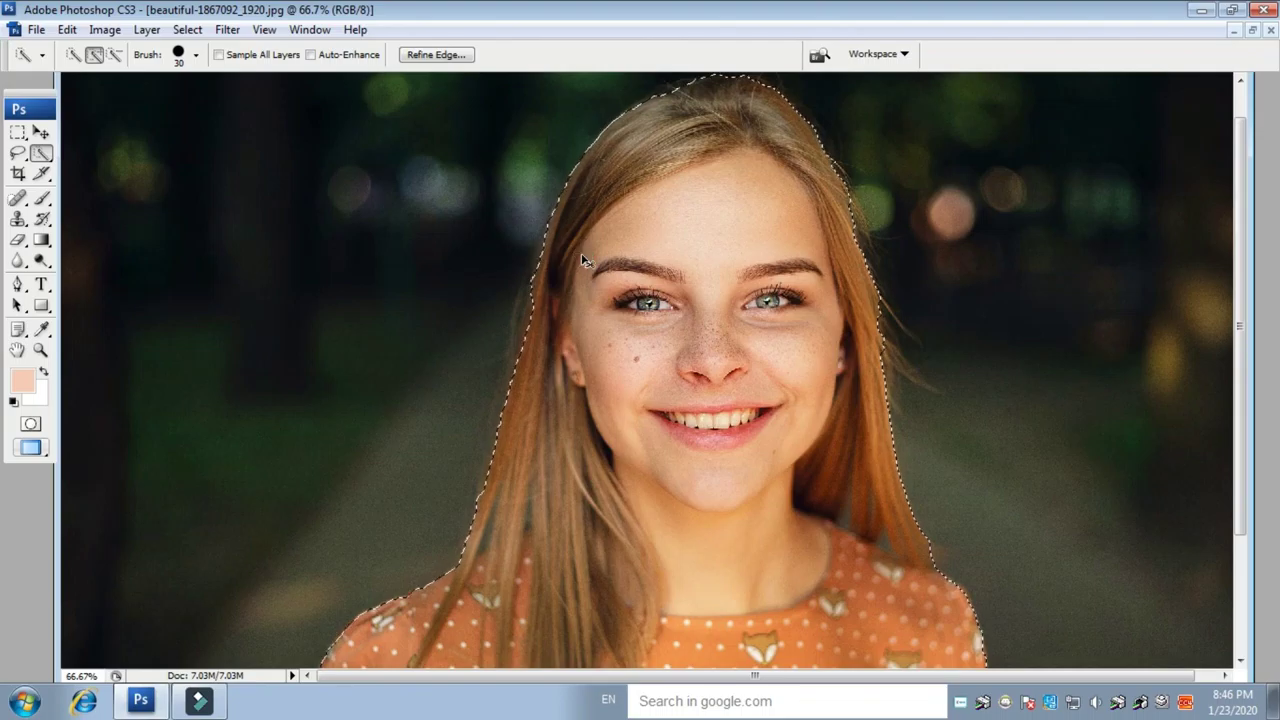
Feather the selection around the woman with a radius of 3 pixels.
{"action": "key", "text": "ctrl+minus"}
{"action": "key", "text": "ctrl+minus"}
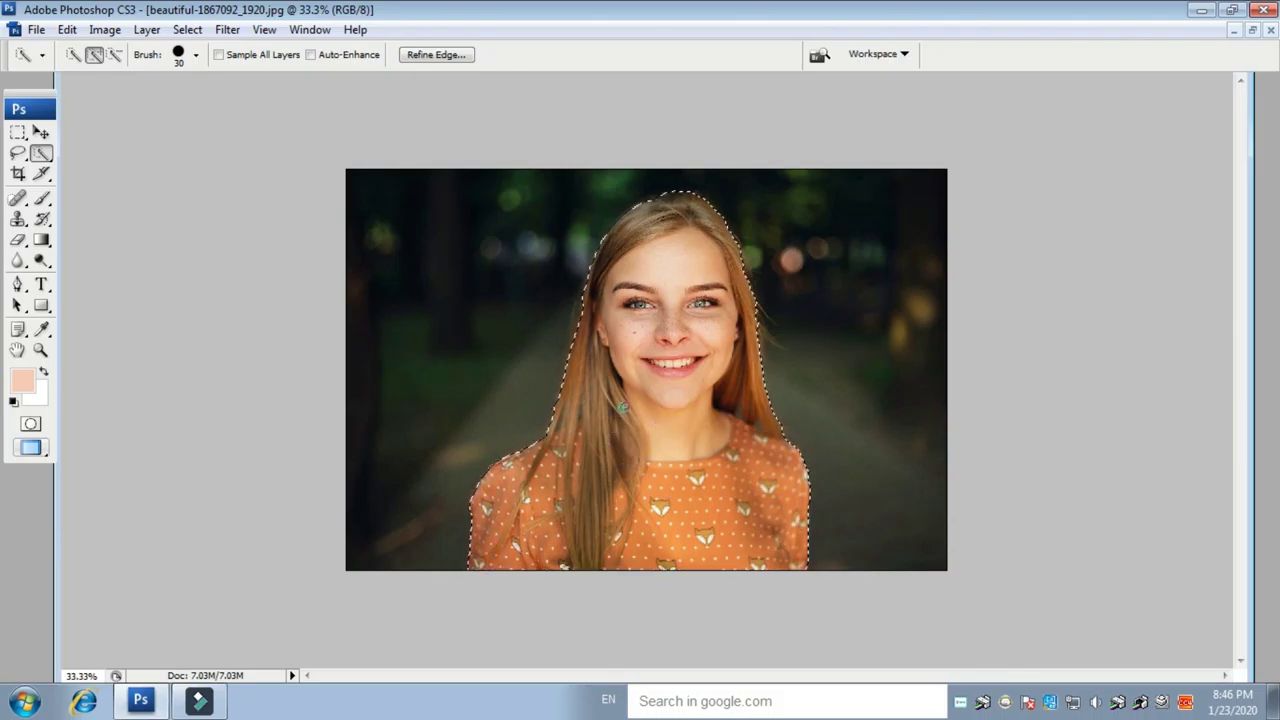
{"action": "right_click", "coordinate": [654, 310]}
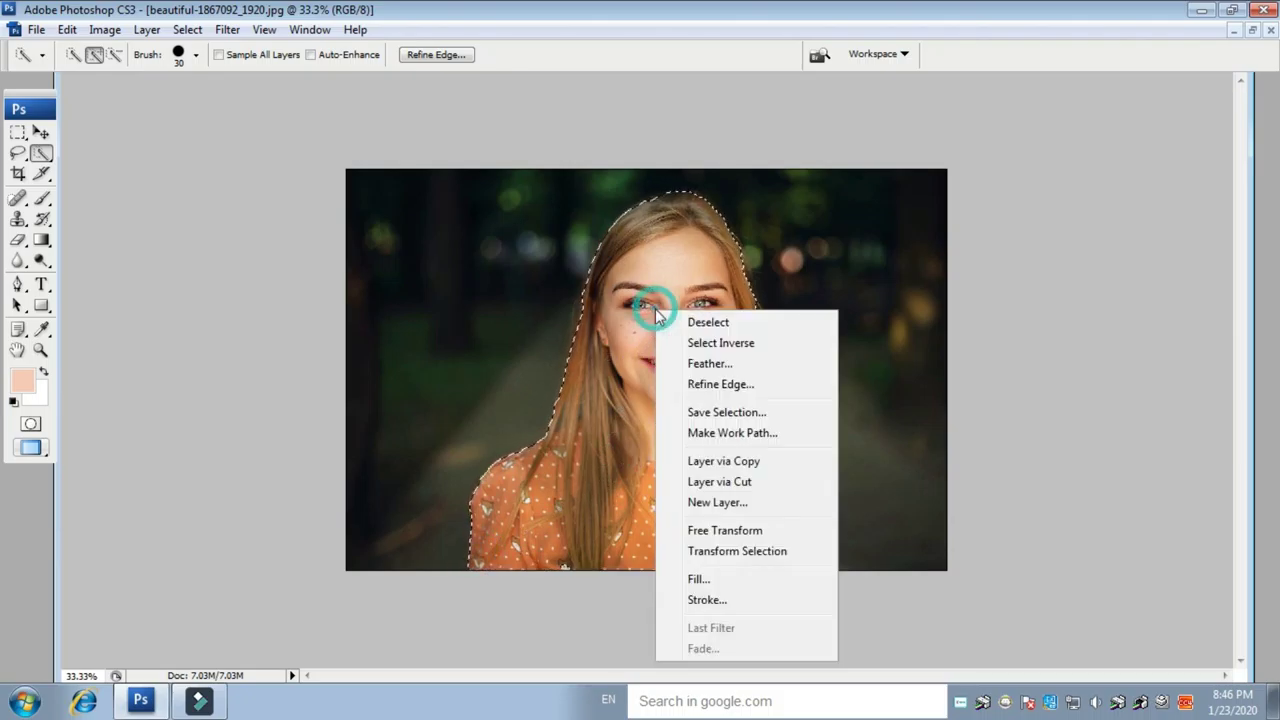
{"action": "left_click", "coordinate": [720, 363]}
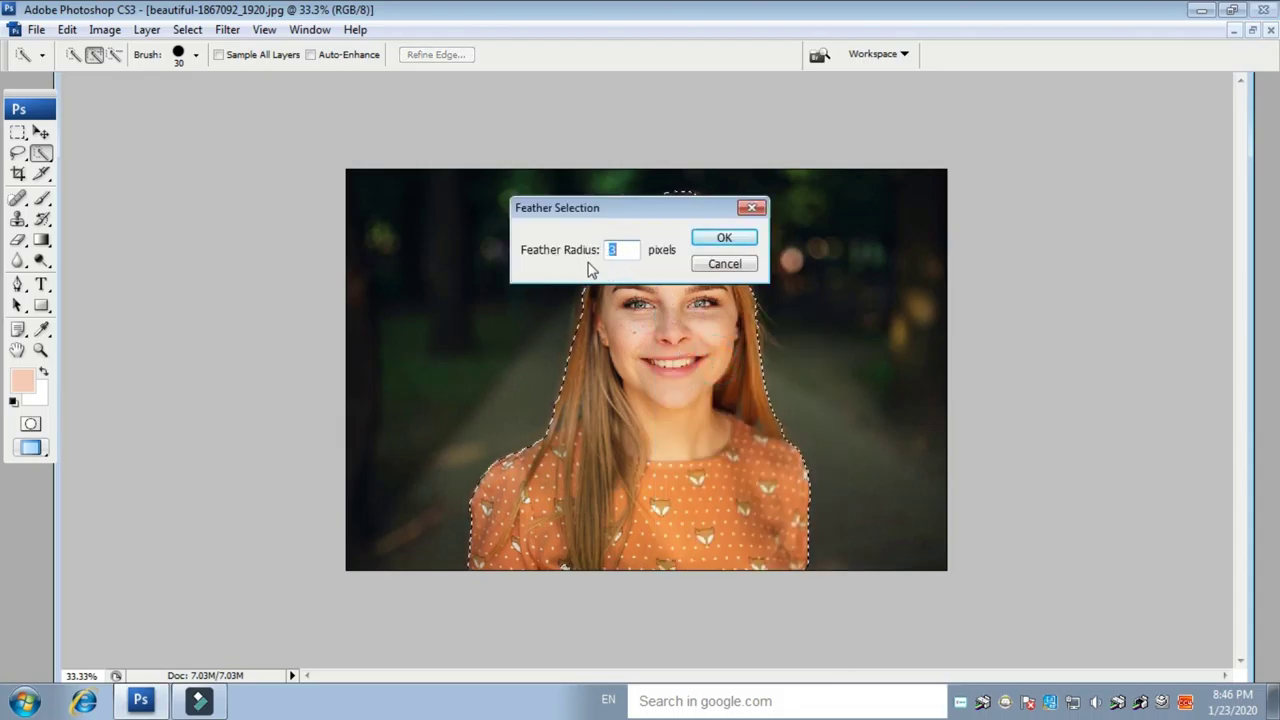
{"action": "left_click", "coordinate": [725, 238]}
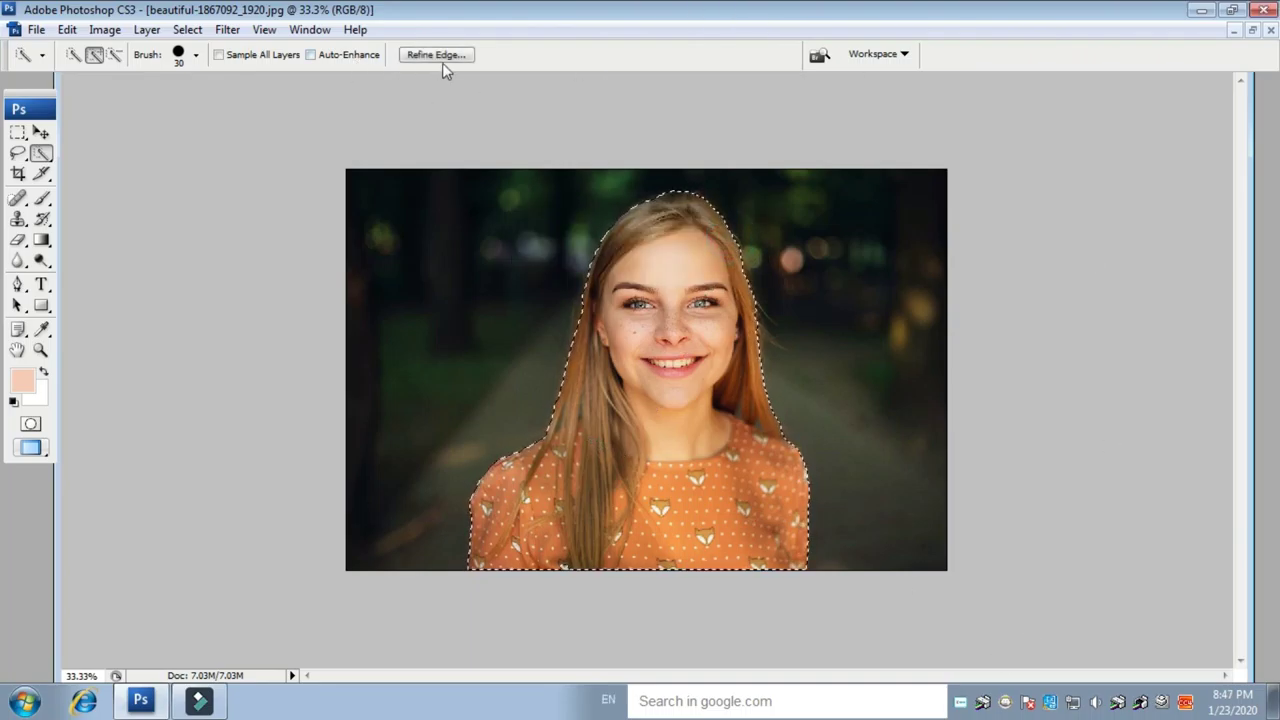
Show the list of layers and place it beside the photo.
{"action": "left_click", "coordinate": [310, 29]}
{"action": "left_click", "coordinate": [330, 290]}
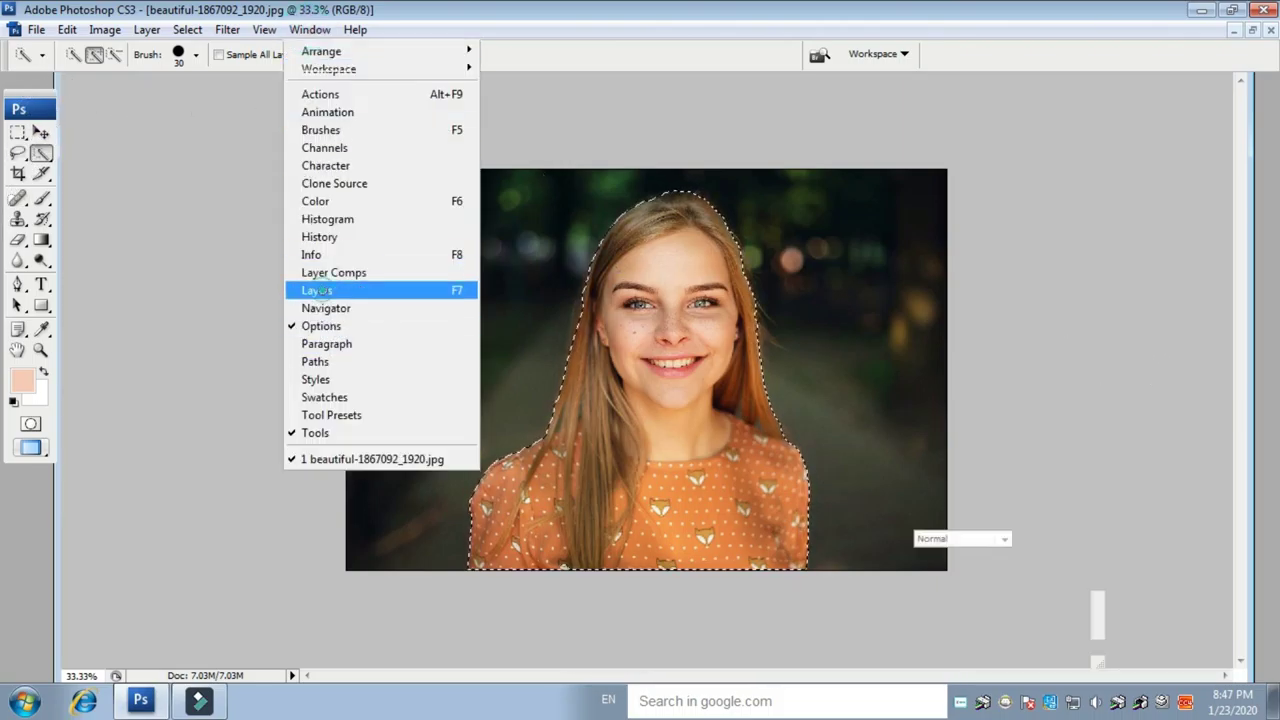
{"action": "left_click", "coordinate": [1080, 521]}
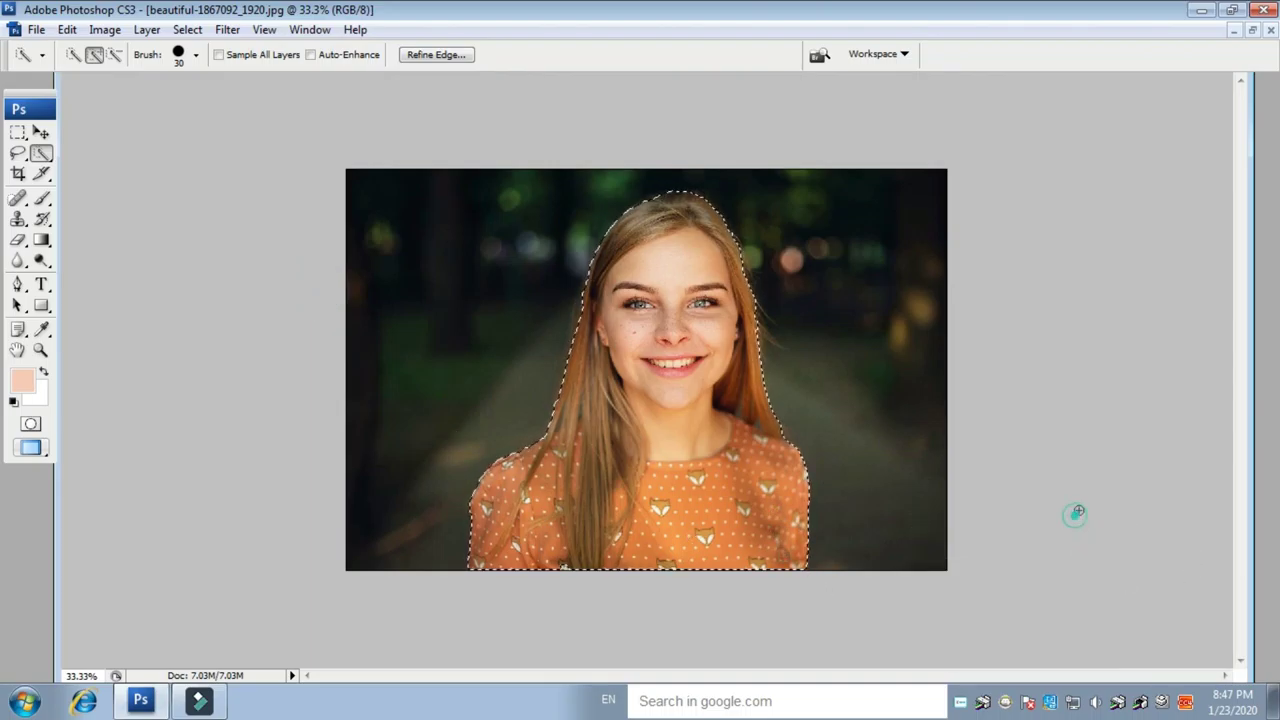
{"action": "left_click_drag", "start_coordinate": [1179, 389], "coordinate": [1184, 358]}
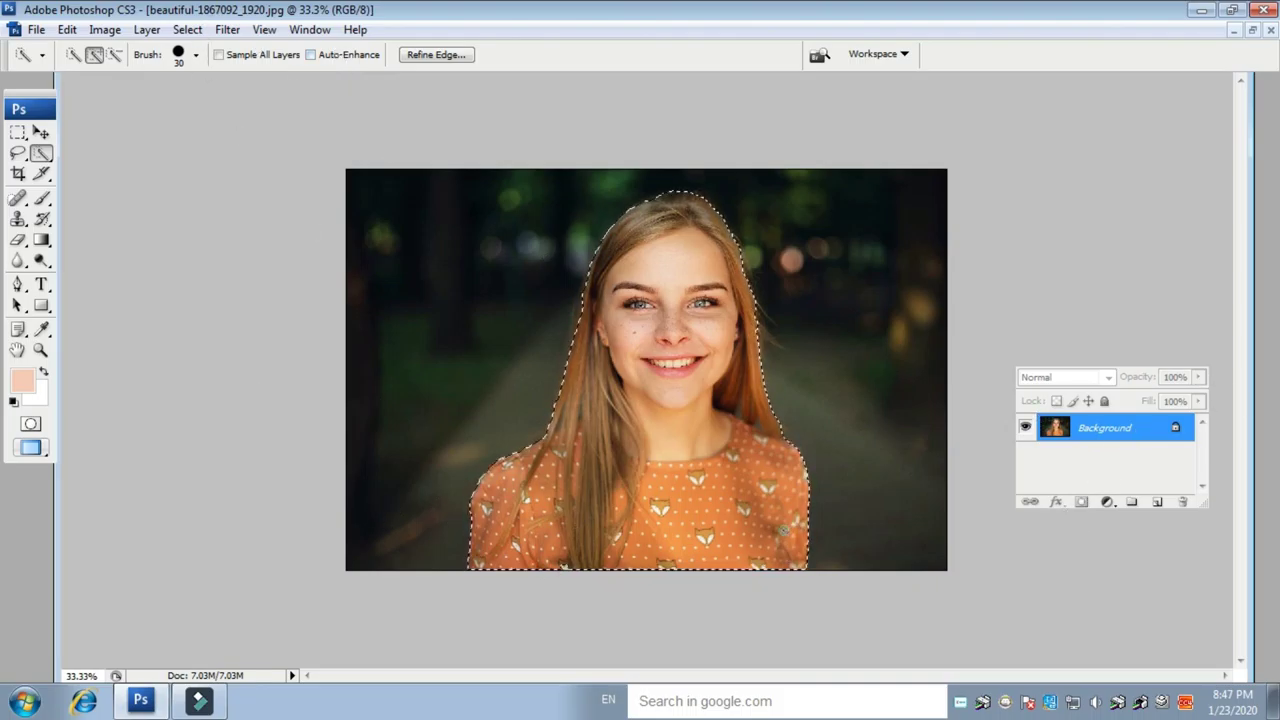
Copy the selected woman onto a new layer and hide the Background layer.
{"action": "key", "text": "ctrl+j"}
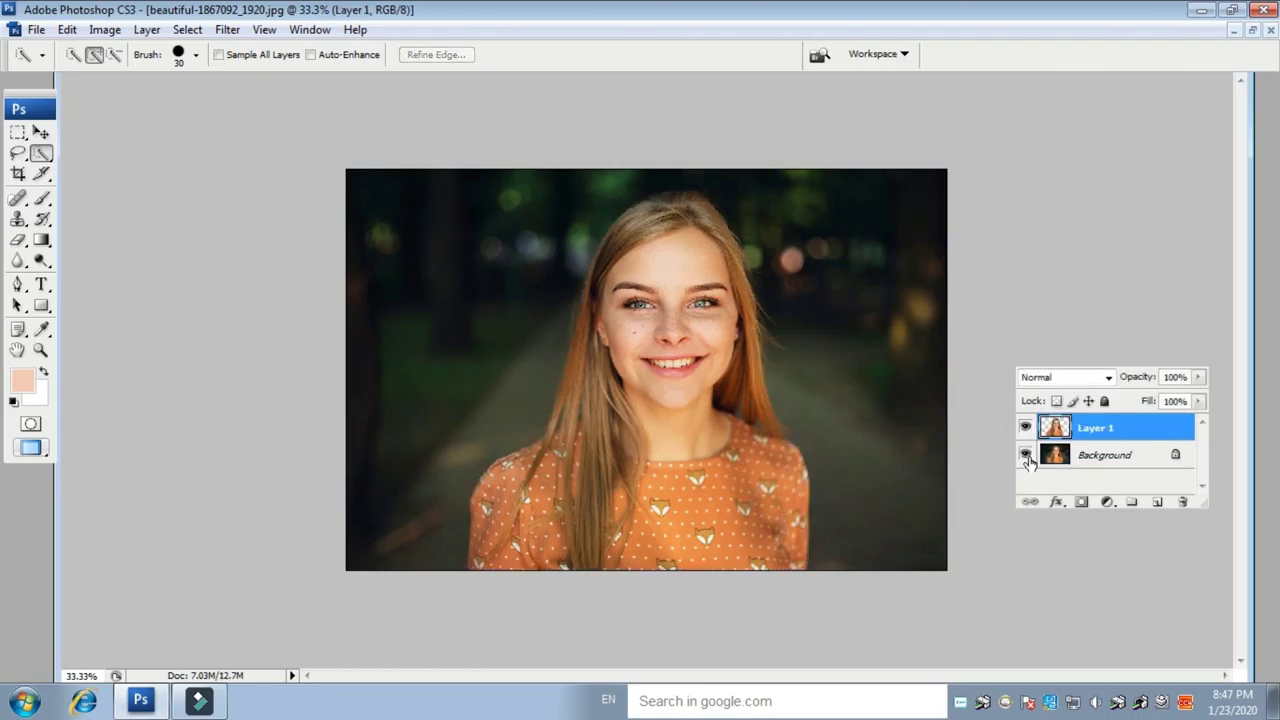
{"action": "key", "text": "ctrl+plus"}
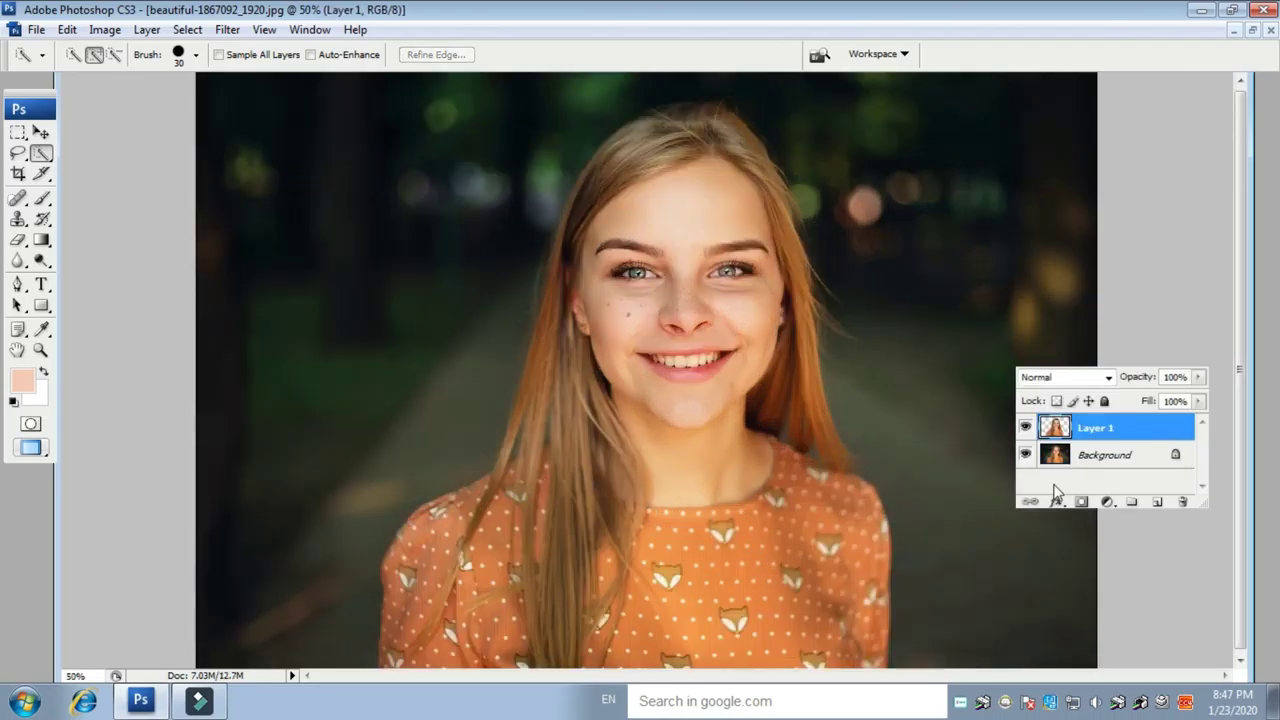
{"action": "left_click", "coordinate": [1025, 454]}
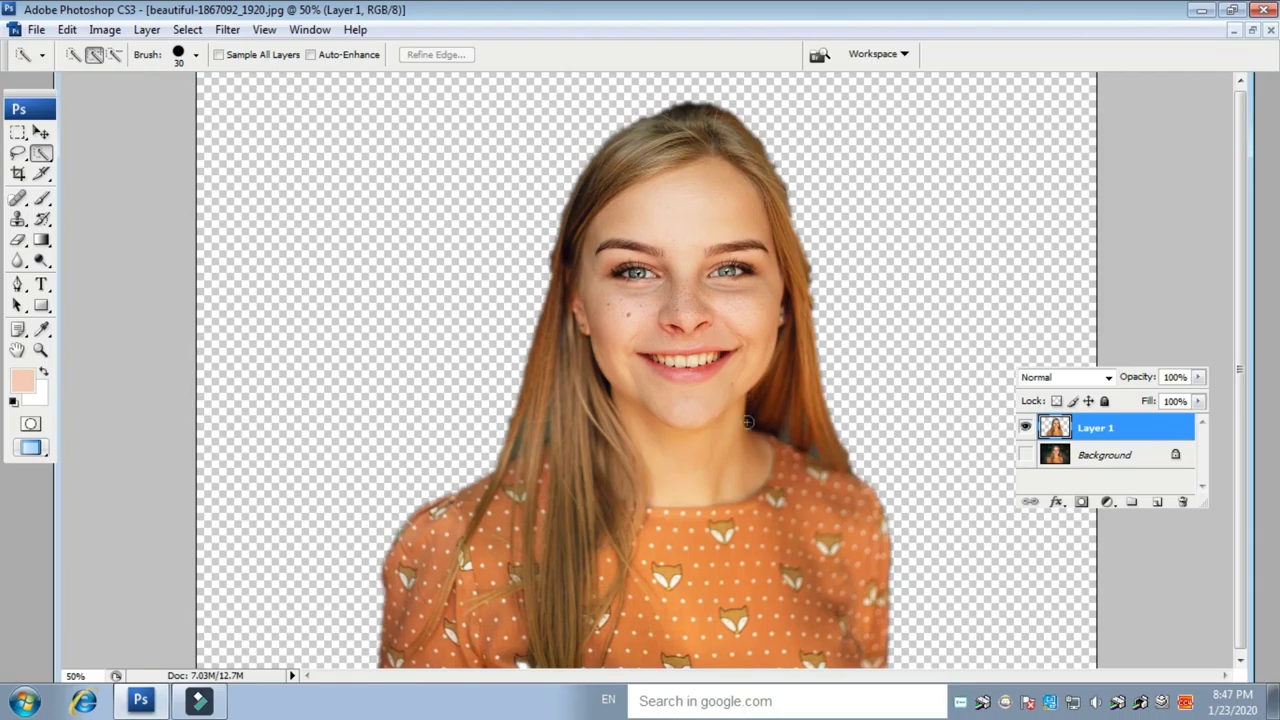
Erase the dark fringe along the outer hair edge on the image's left side of Layer 1.
{"action": "key", "text": "ctrl+plus"}
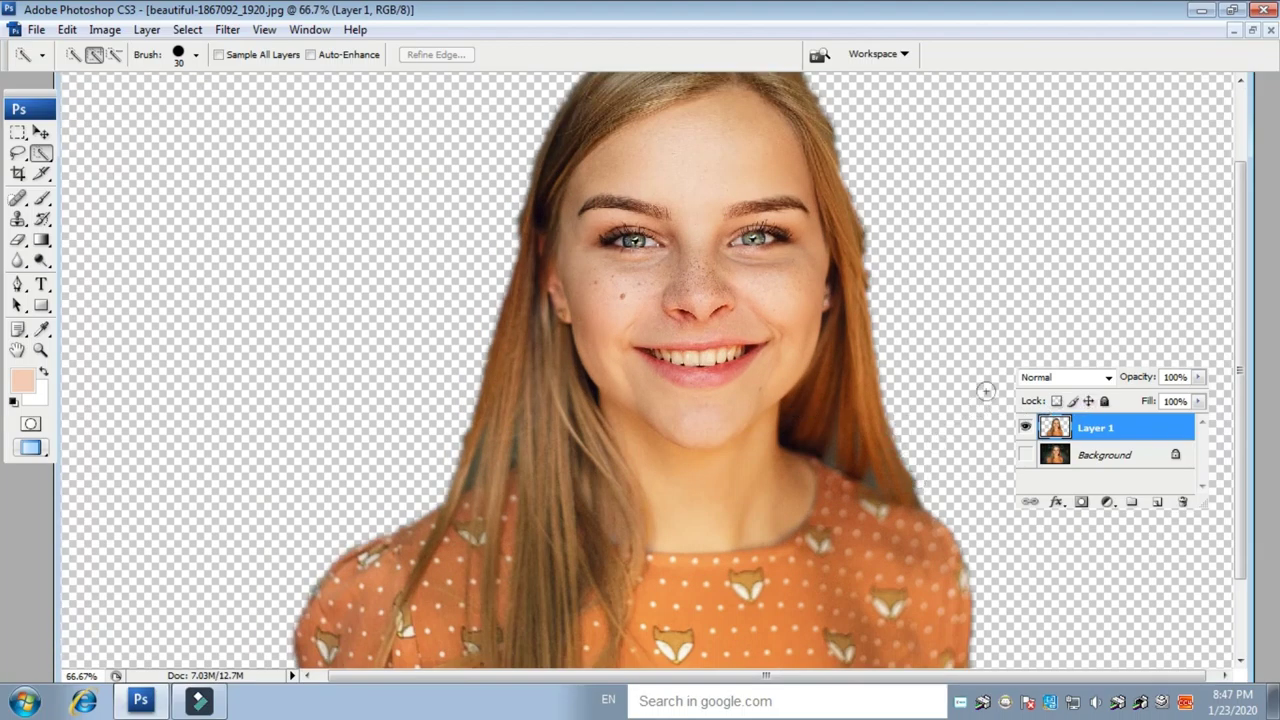
{"action": "left_click", "coordinate": [19, 243]}
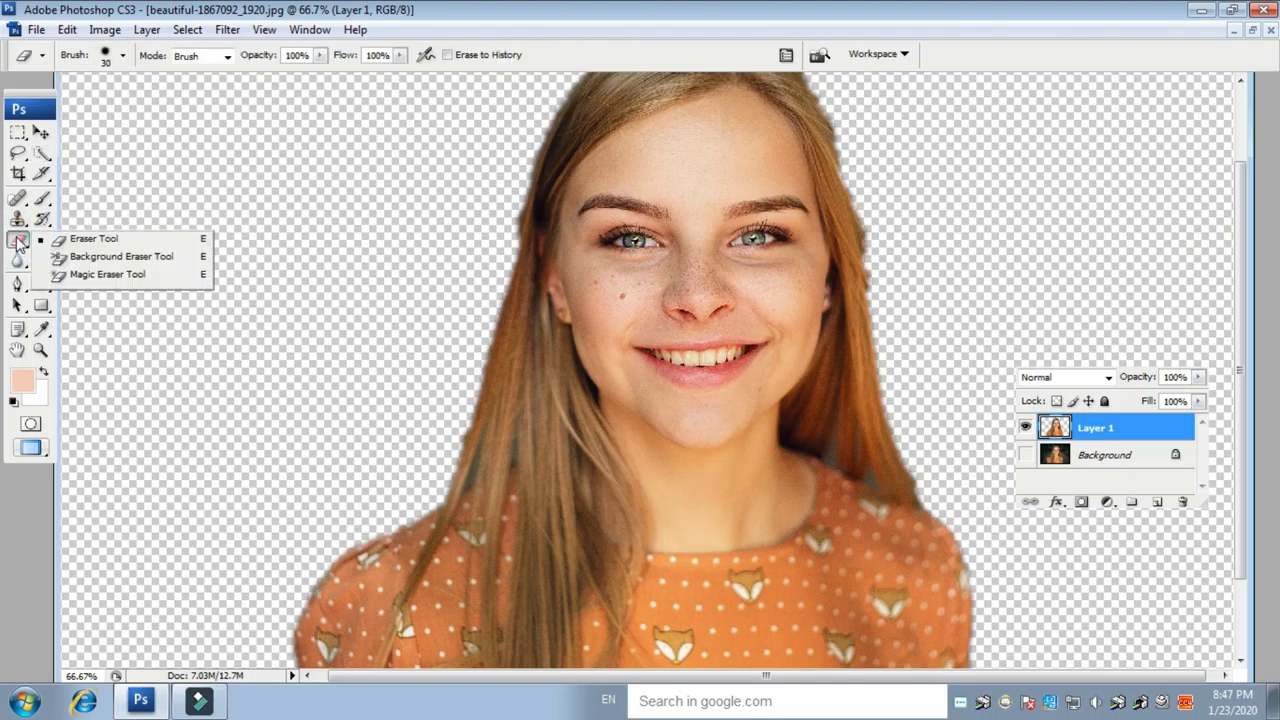
{"action": "left_click", "coordinate": [83, 236]}
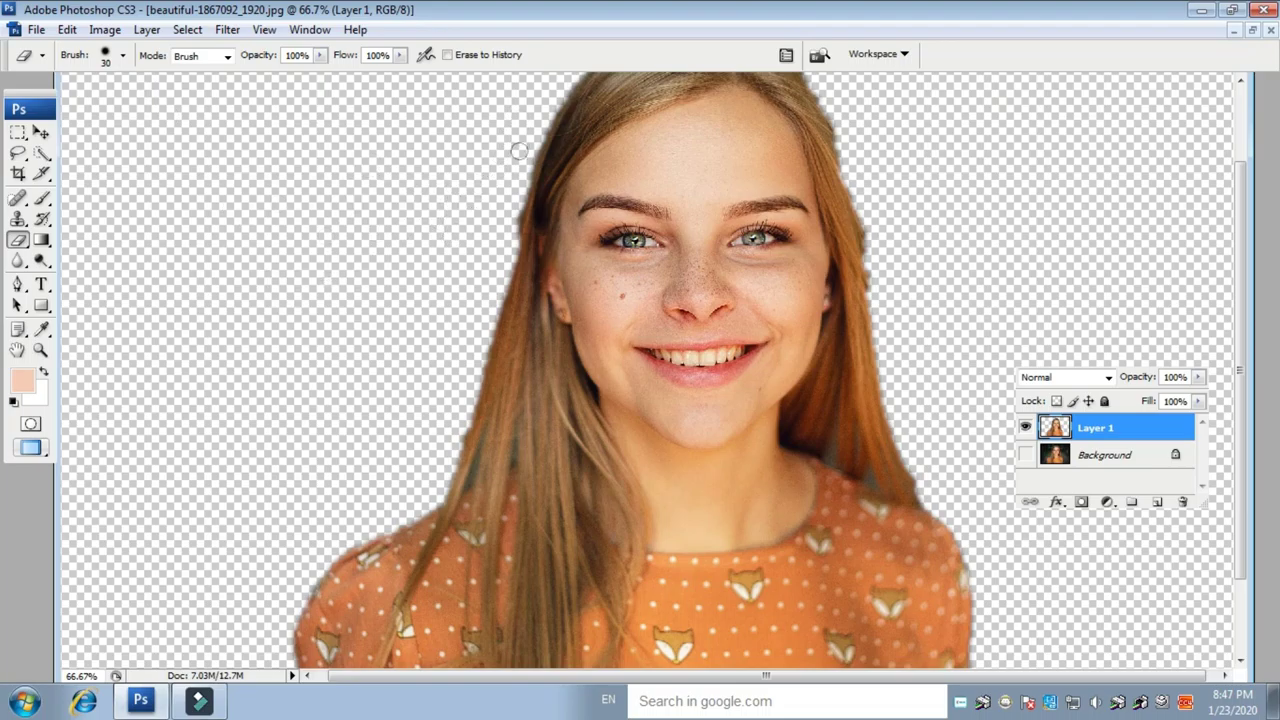
{"action": "left_click", "coordinate": [513, 194]}
{"action": "left_click", "coordinate": [458, 428]}
Erase the leftover dark fringe along the hair on the image's right side and around the top of the head.
{"action": "key", "text": "space"}
{"action": "left_click_drag", "start_coordinate": [726, 139], "coordinate": [667, 271]}
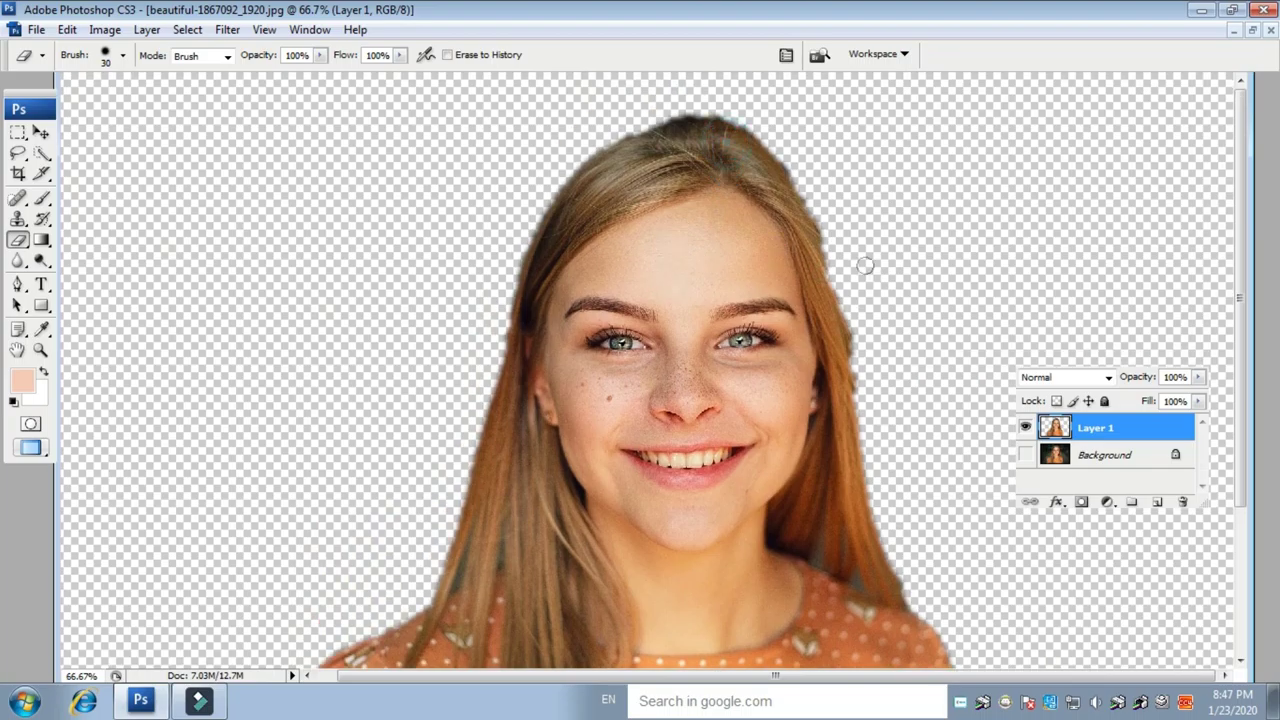
{"action": "left_click", "coordinate": [814, 201]}
{"action": "left_click", "coordinate": [848, 298]}
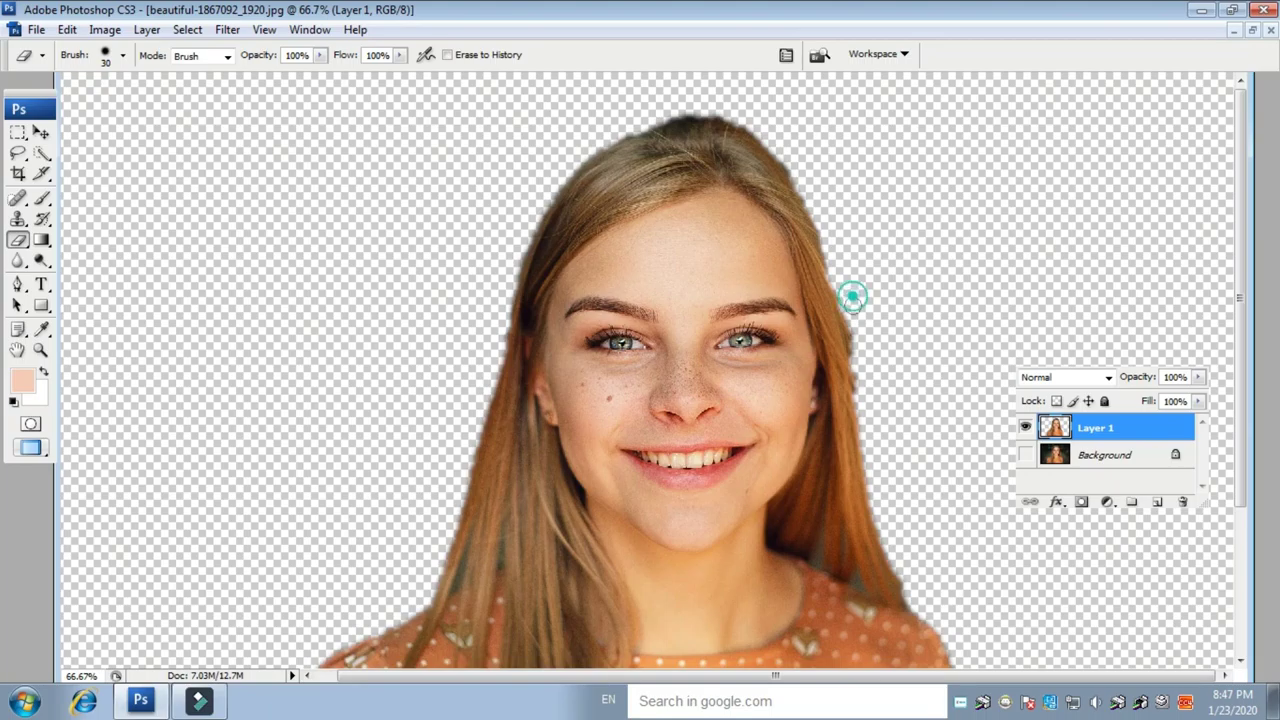
{"action": "left_click", "coordinate": [858, 358]}
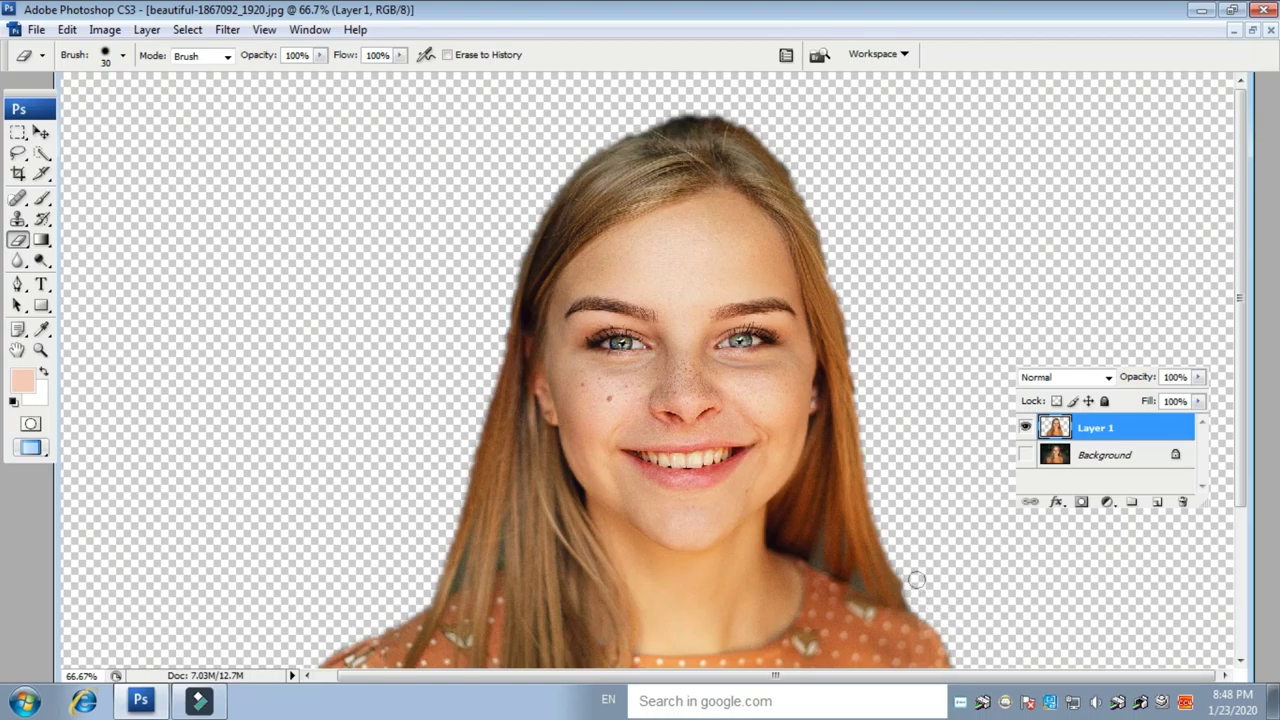
{"action": "left_click_drag", "start_coordinate": [895, 552], "coordinate": [914, 598]}
{"action": "left_click", "coordinate": [663, 109]}
{"action": "left_click_drag", "start_coordinate": [711, 110], "coordinate": [781, 147]}
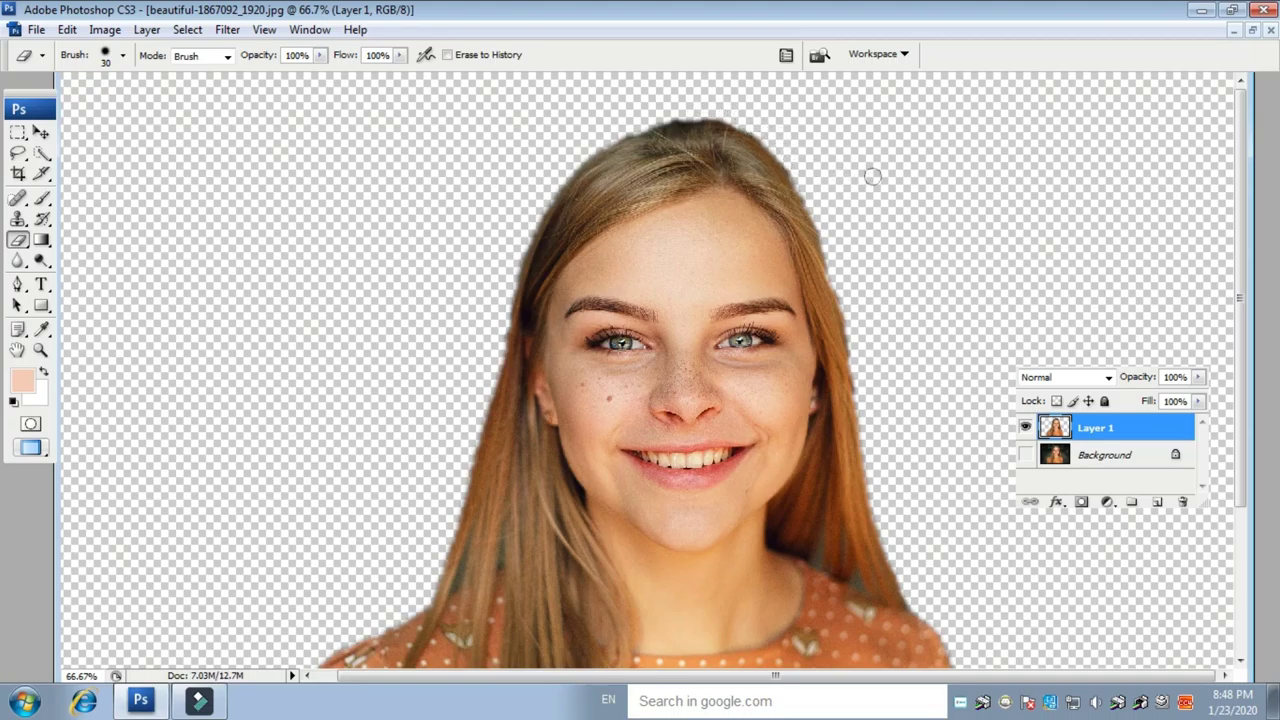
Fit the whole cutout in view at 25% and restore the maximized document to a floating window.
{"action": "key", "text": "ctrl+minus"}
{"action": "key", "text": "ctrl+minus"}
{"action": "key", "text": "ctrl+minus"}
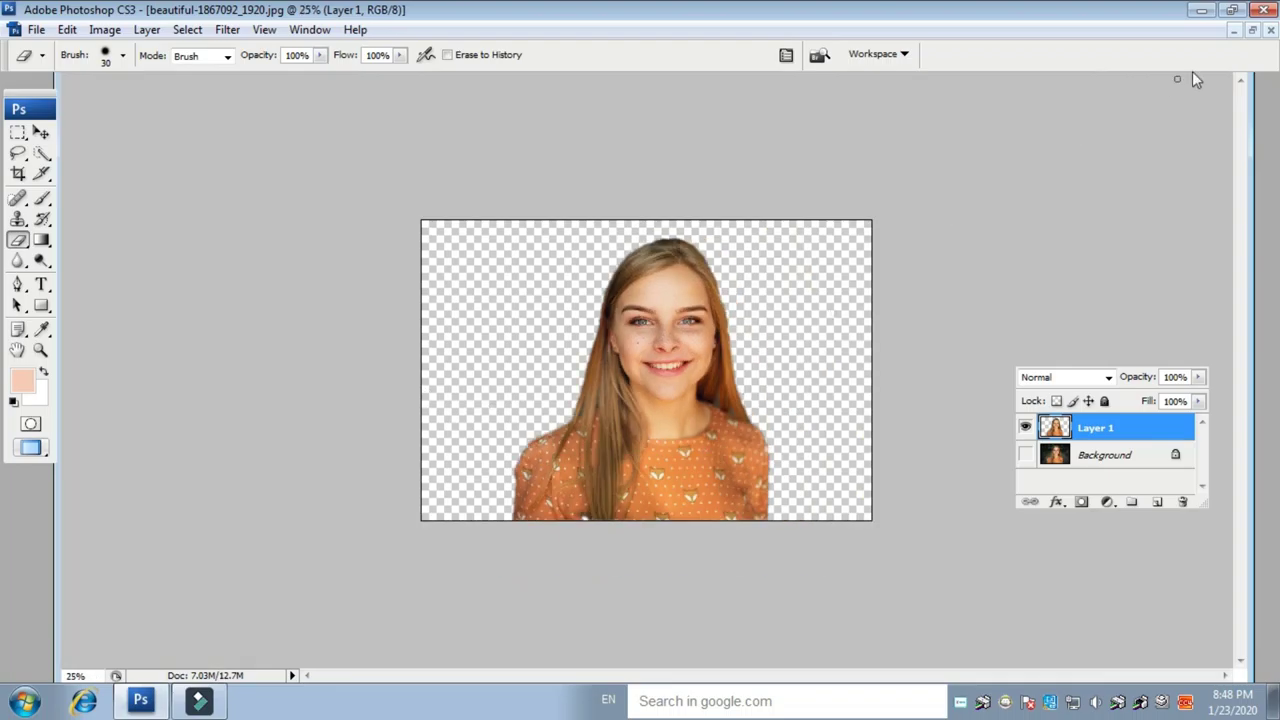
{"action": "left_click", "coordinate": [1253, 31]}
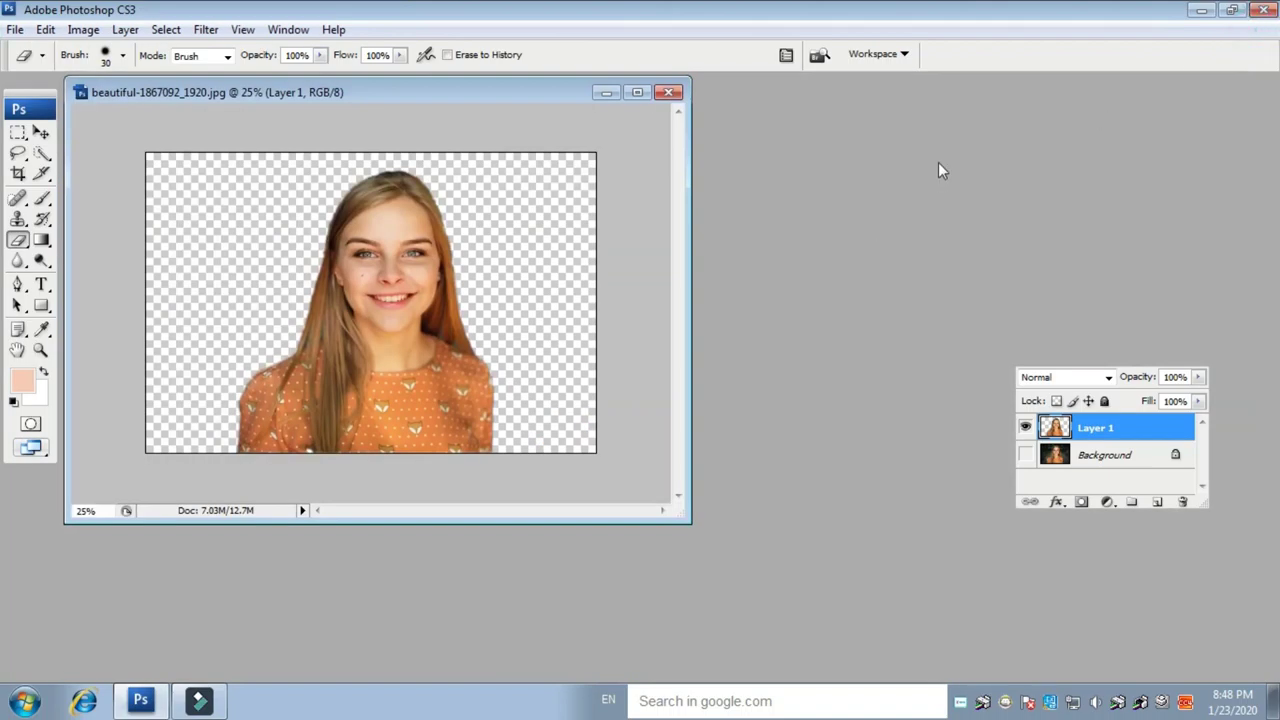
Open the fantasy garden background with the stone well and red mushroom from the sceen folder on Local Disk (D:).
{"action": "key", "text": "ctrl+o"}
{"action": "left_click", "coordinate": [655, 85]}
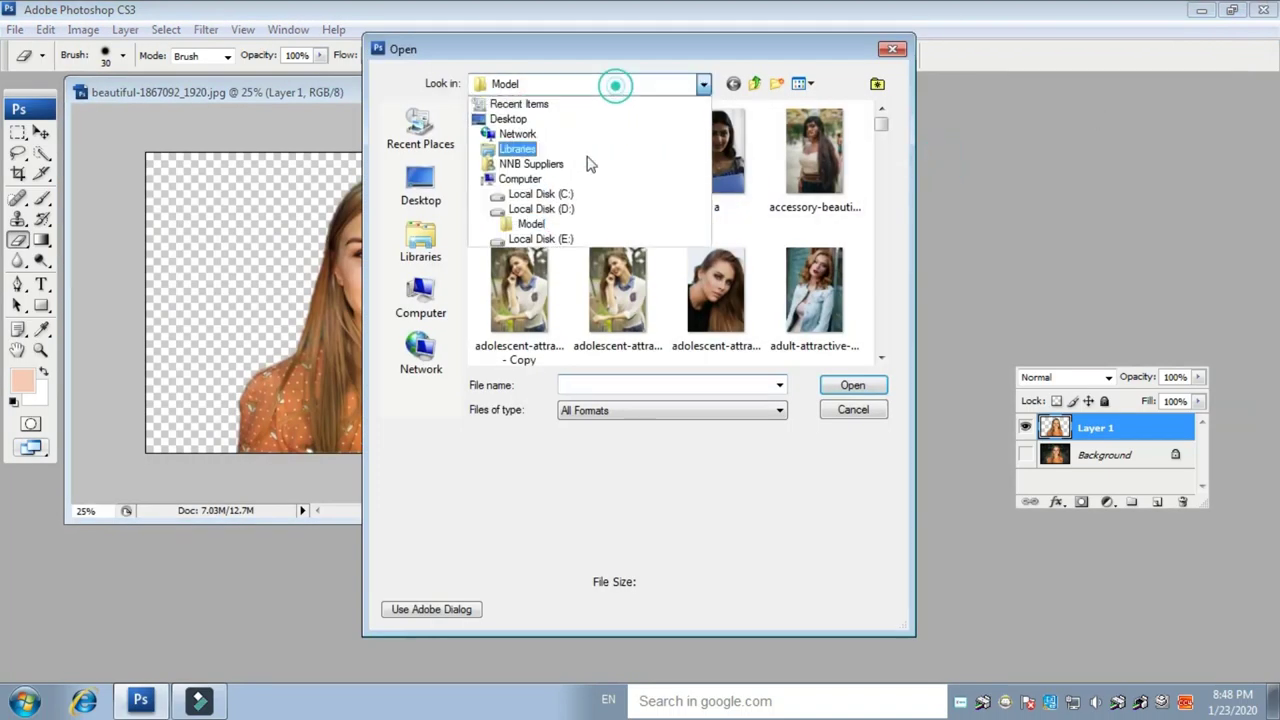
{"action": "left_click", "coordinate": [540, 209]}
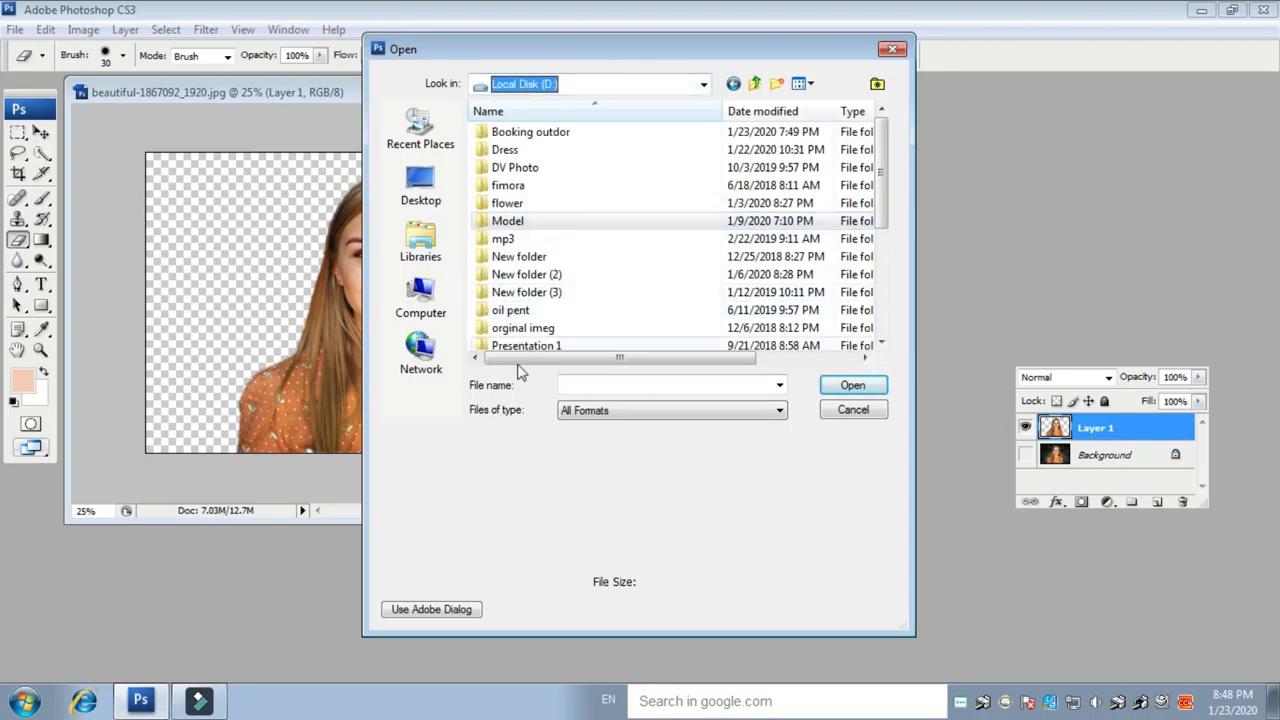
{"action": "left_click_drag", "start_coordinate": [884, 205], "coordinate": [880, 248]}
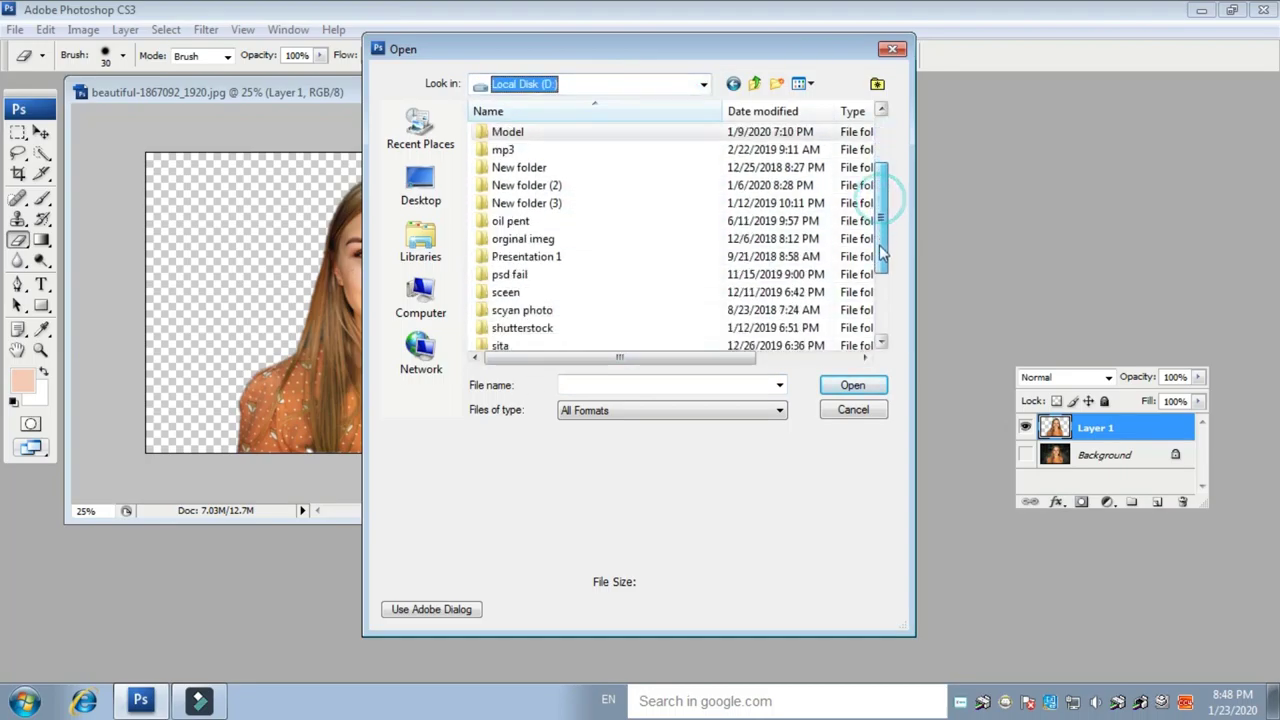
{"action": "double_click", "coordinate": [563, 300]}
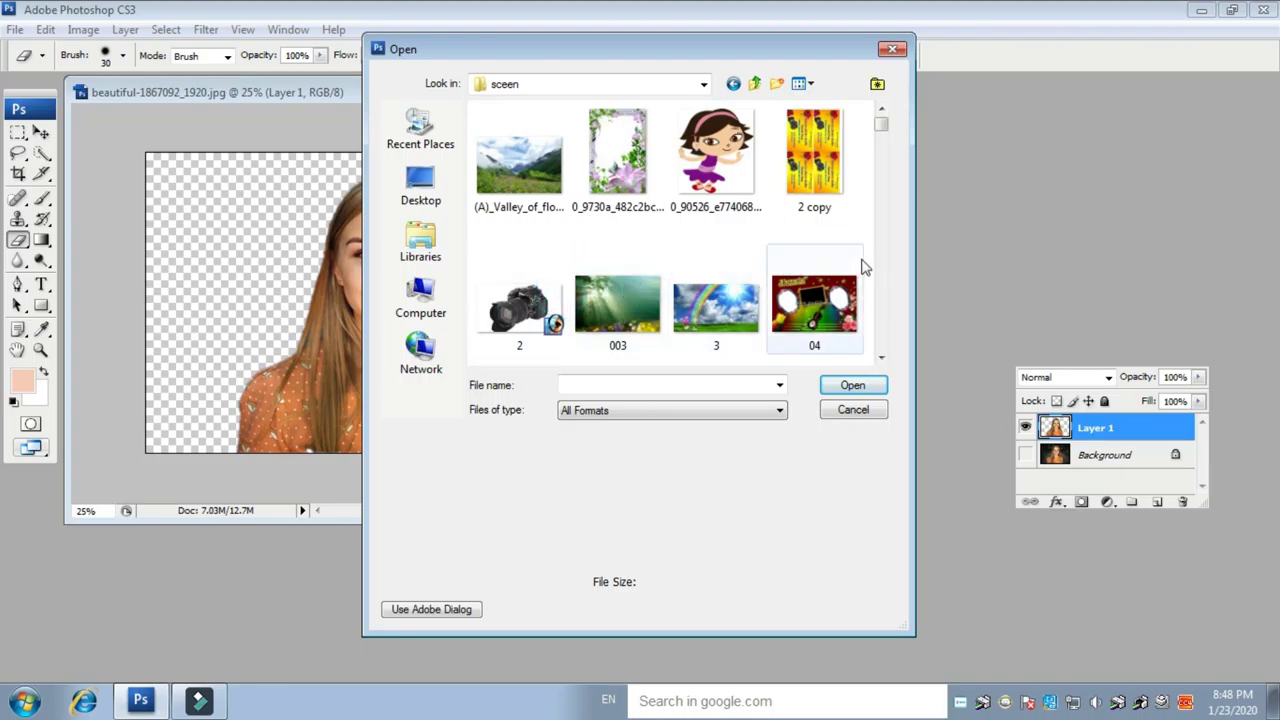
{"action": "left_click_drag", "start_coordinate": [889, 129], "coordinate": [884, 163]}
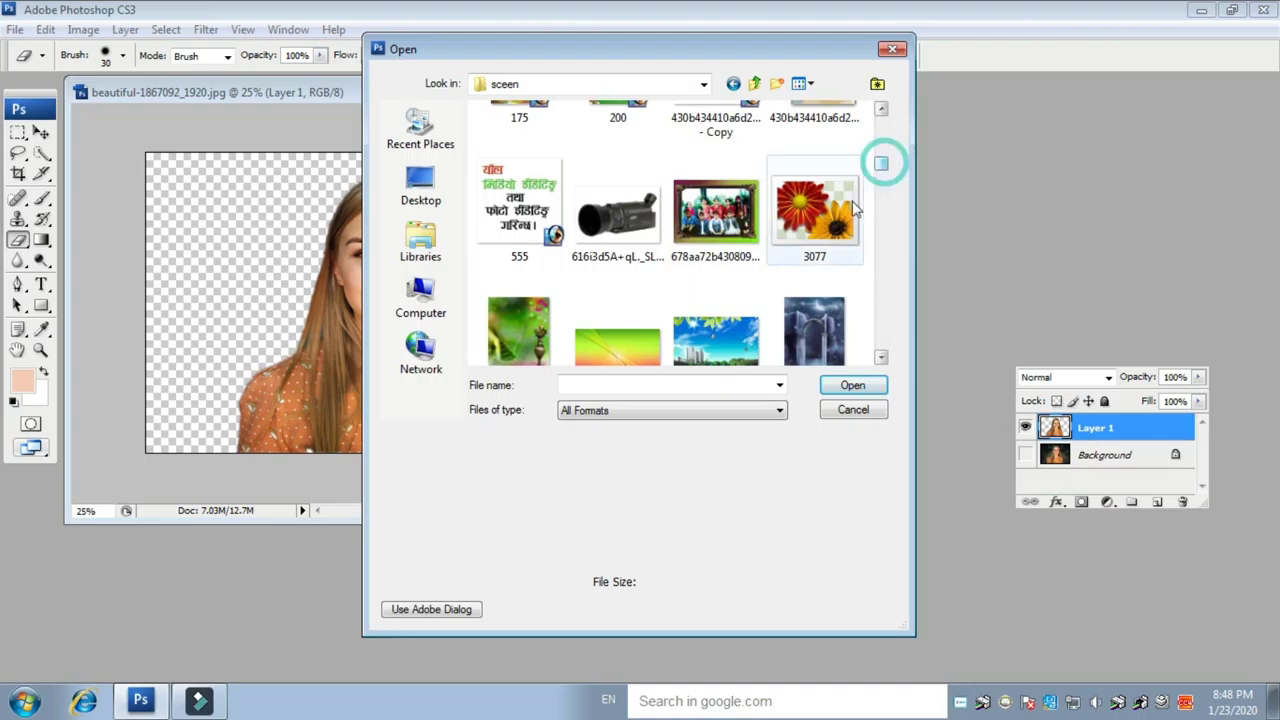
{"action": "left_click", "coordinate": [881, 188]}
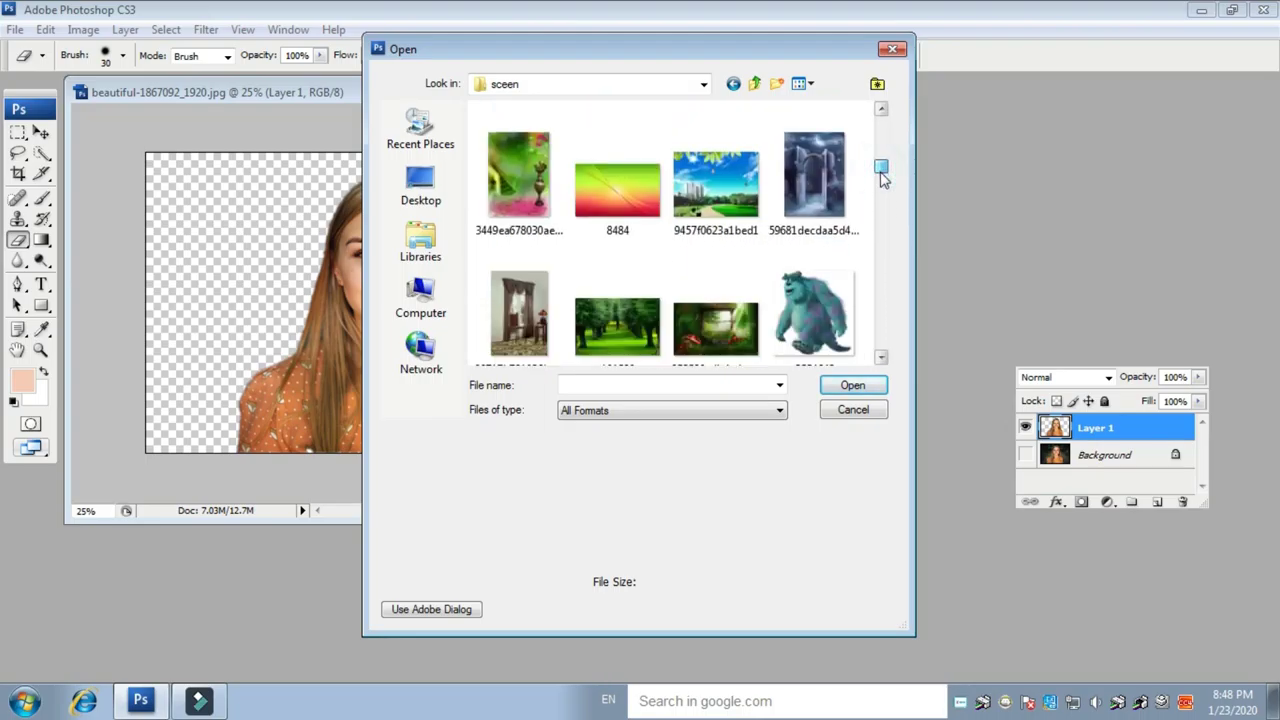
{"action": "double_click", "coordinate": [729, 326]}
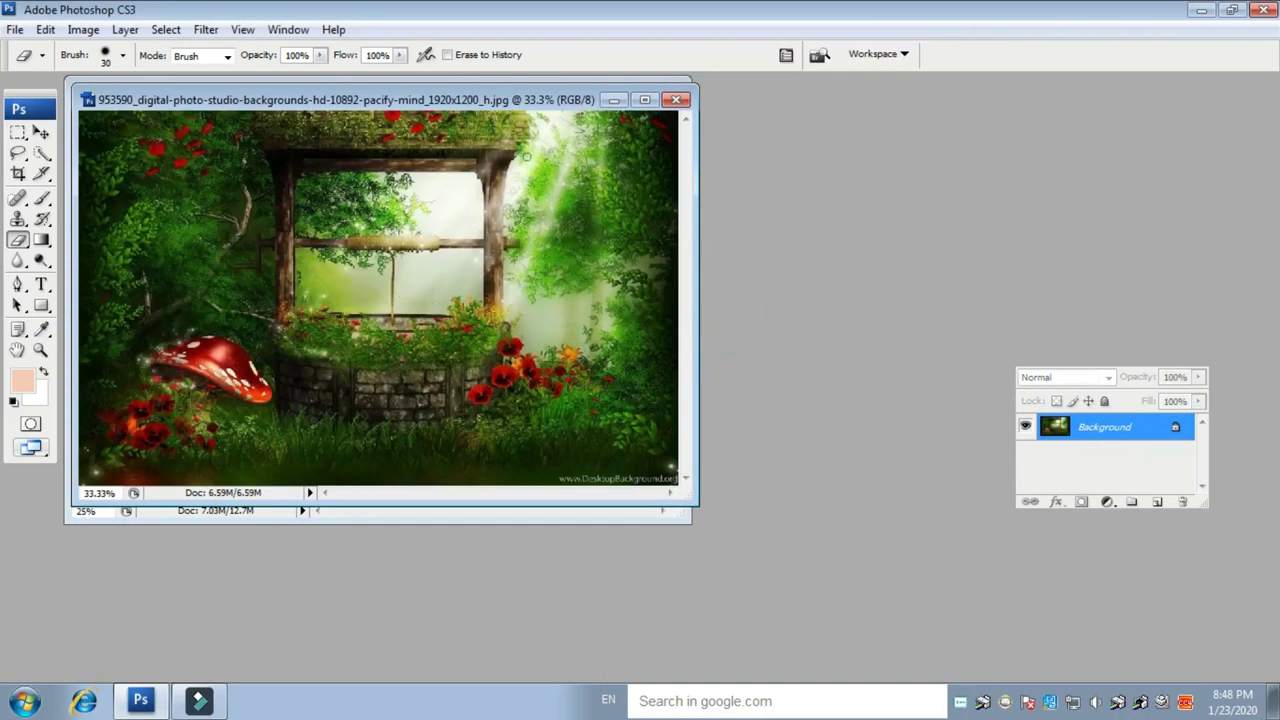
Maximize the garden background and crop it to 12 in by 8 in at 300 pixels/inch, trimming its right edge.
{"action": "left_click", "coordinate": [644, 99]}
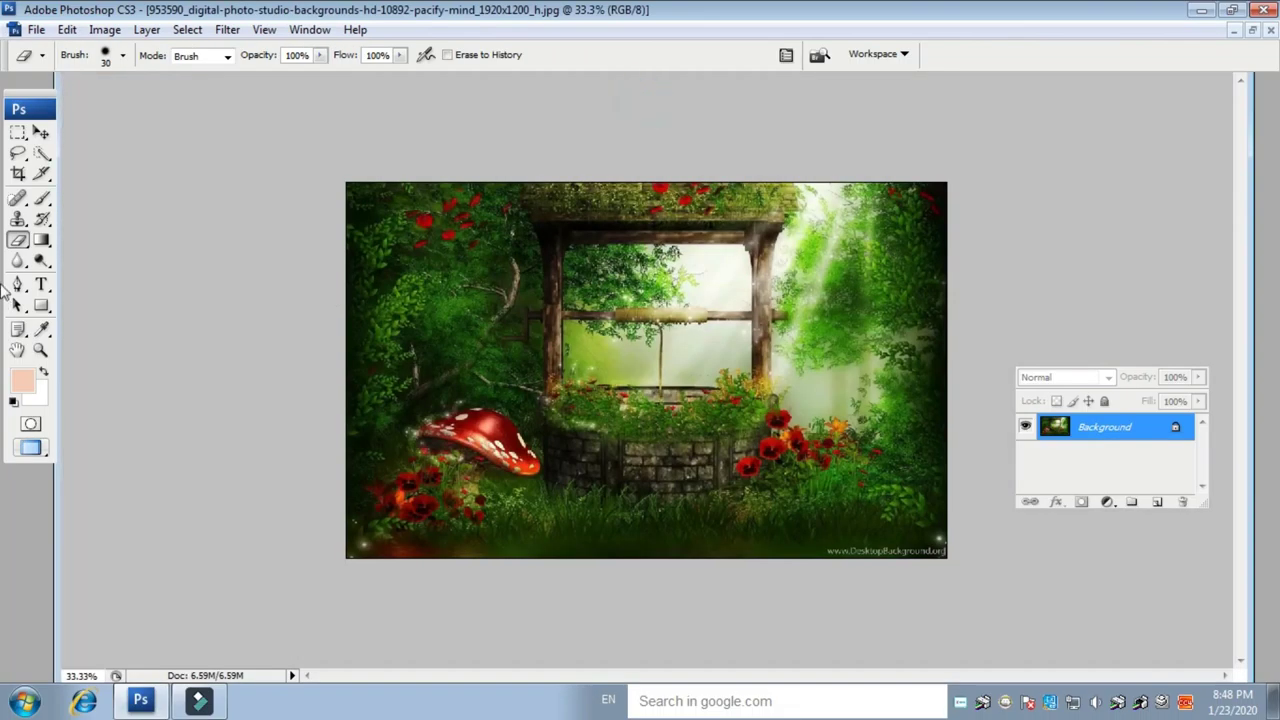
{"action": "left_click", "coordinate": [18, 173]}
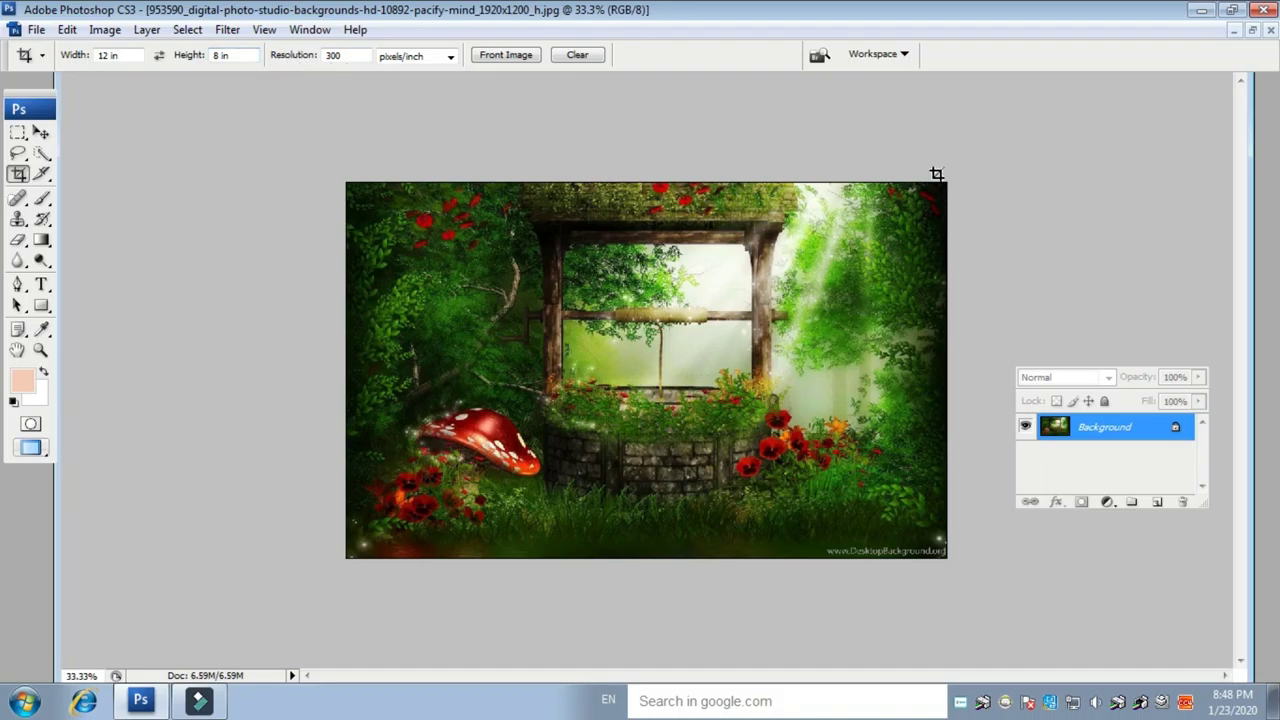
{"action": "left_click_drag", "start_coordinate": [331, 174], "coordinate": [974, 657]}
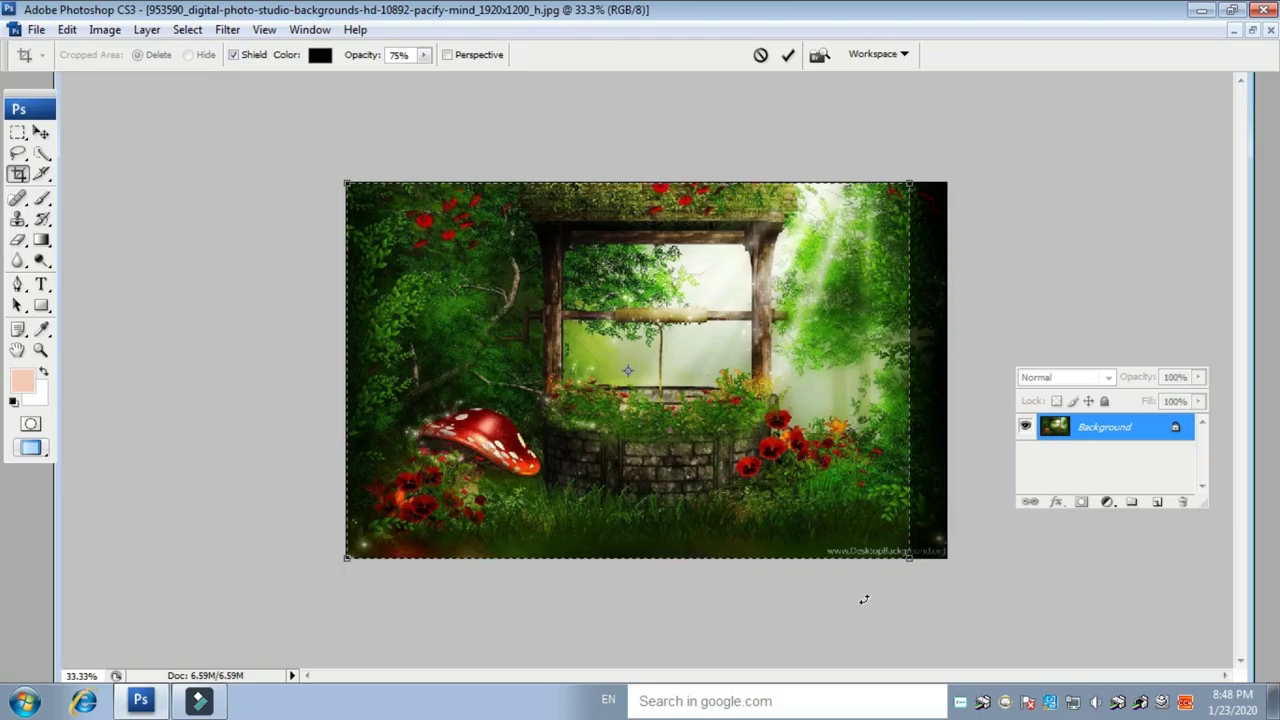
{"action": "key", "text": "Return"}
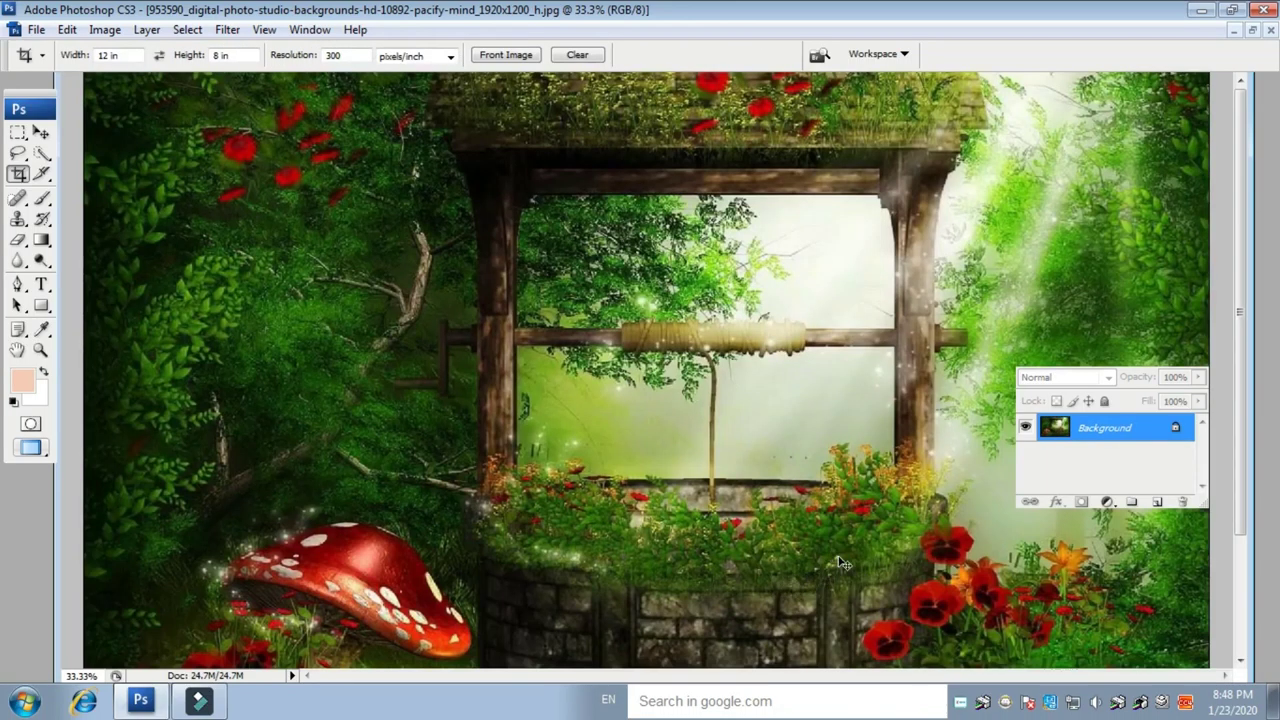
Place the garden background's window beside the portrait at 12.5% zoom and copy the woman's cutout layer into it.
{"action": "key", "text": "ctrl+minus"}
{"action": "key", "text": "ctrl+minus"}
{"action": "key", "text": "ctrl+minus"}
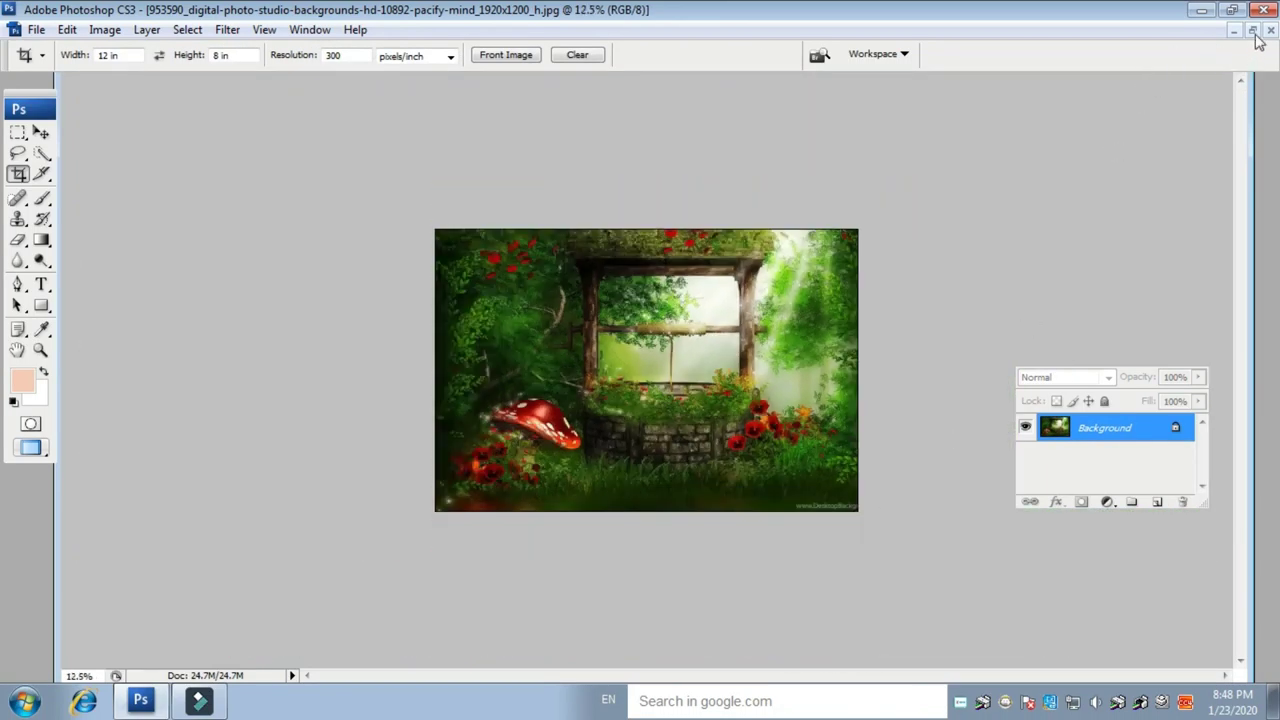
{"action": "left_click", "coordinate": [1252, 31]}
{"action": "left_click_drag", "start_coordinate": [433, 103], "coordinate": [867, 126]}
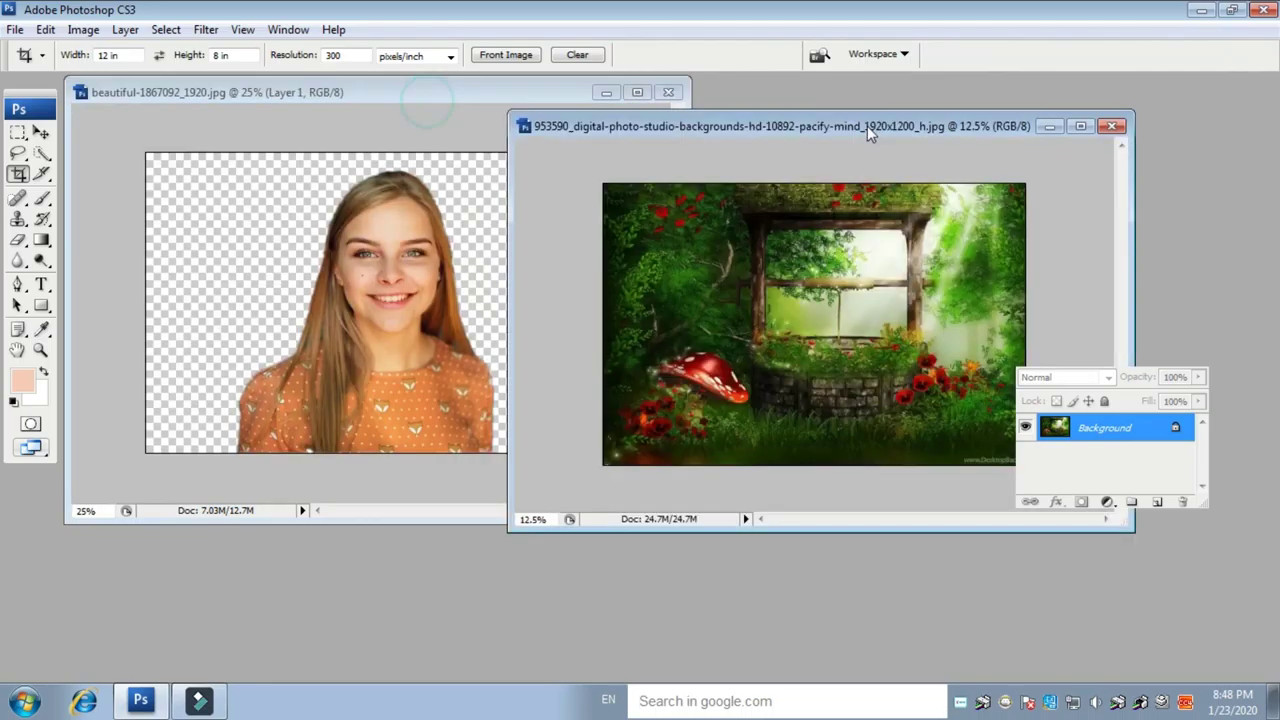
{"action": "left_click", "coordinate": [41, 132]}
{"action": "left_click", "coordinate": [363, 318]}
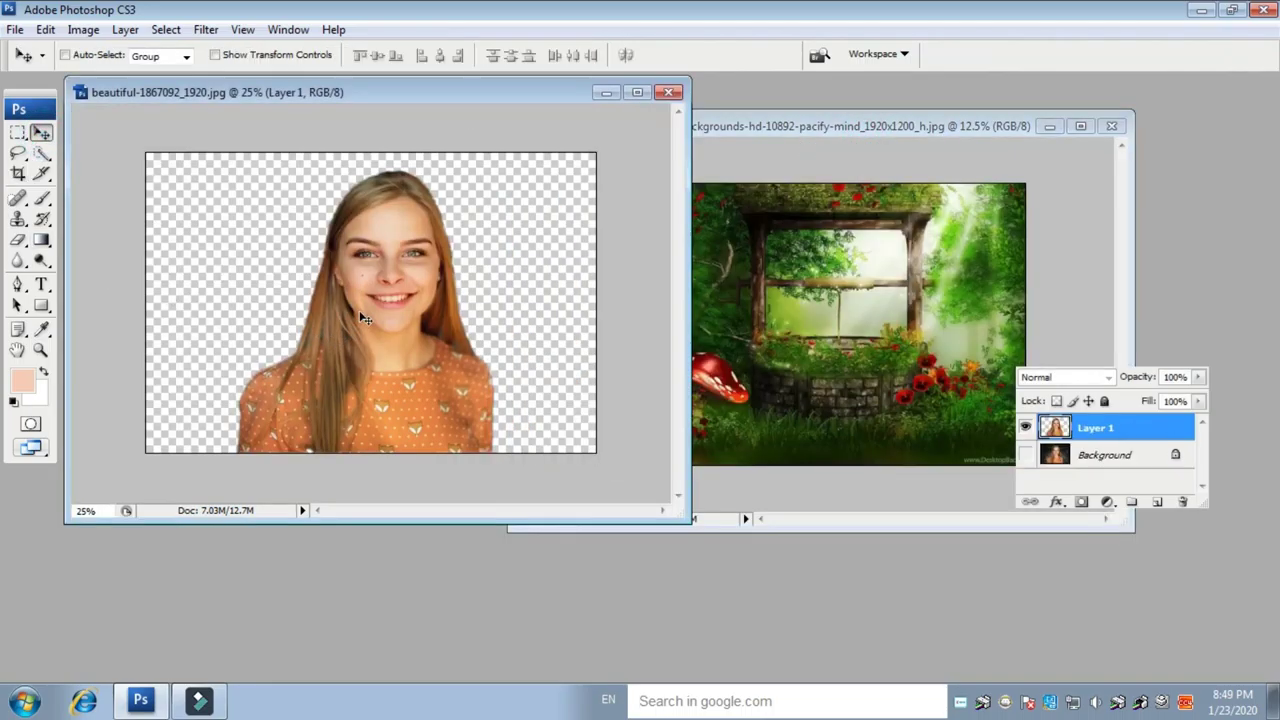
{"action": "left_click_drag", "start_coordinate": [366, 319], "coordinate": [781, 428]}
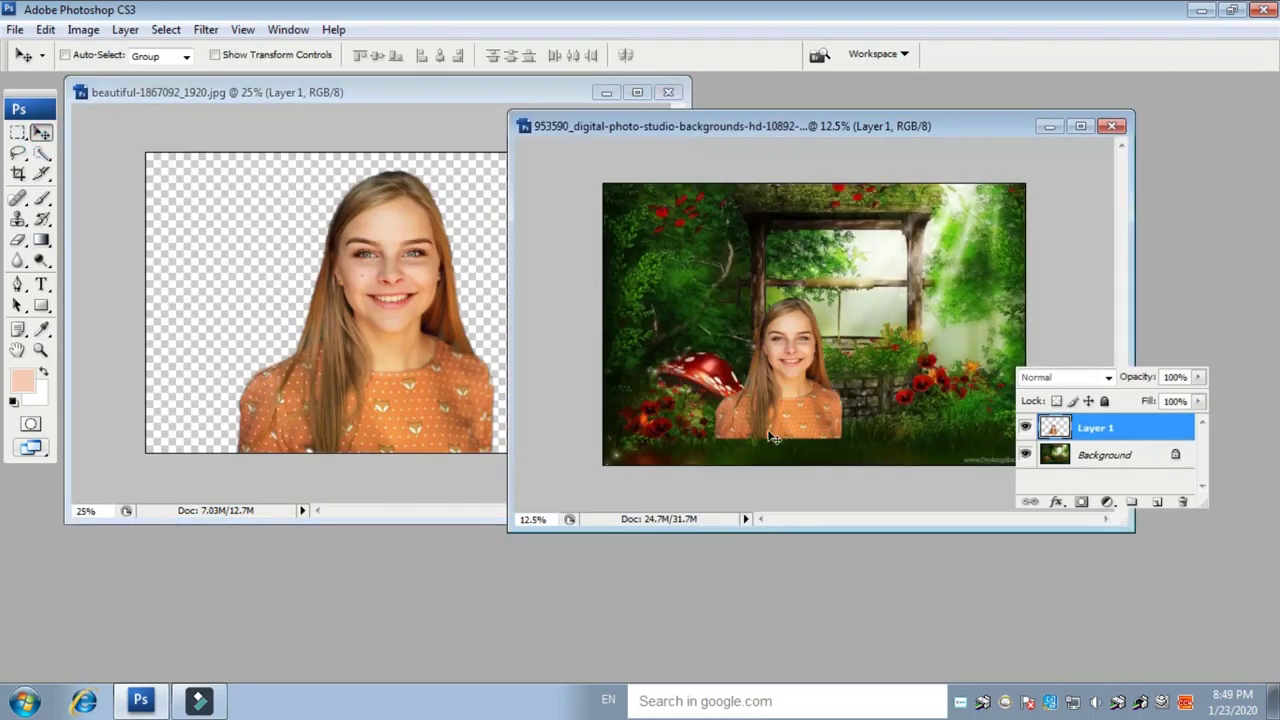
Close the original portrait document without saving its changes and maximize the garden composite.
{"action": "left_click_drag", "start_coordinate": [987, 125], "coordinate": [978, 131]}
{"action": "left_click_drag", "start_coordinate": [465, 88], "coordinate": [474, 88]}
{"action": "left_click", "coordinate": [678, 93]}
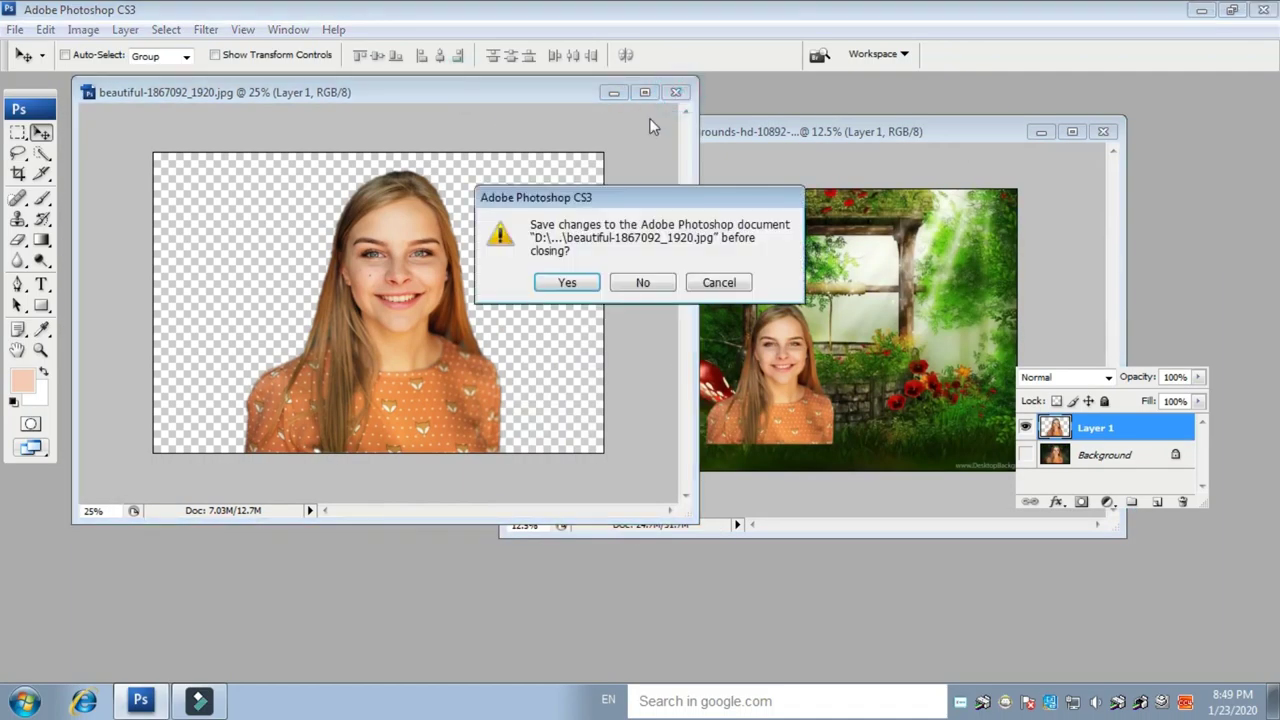
{"action": "left_click", "coordinate": [640, 282]}
{"action": "left_click_drag", "start_coordinate": [976, 130], "coordinate": [735, 125]}
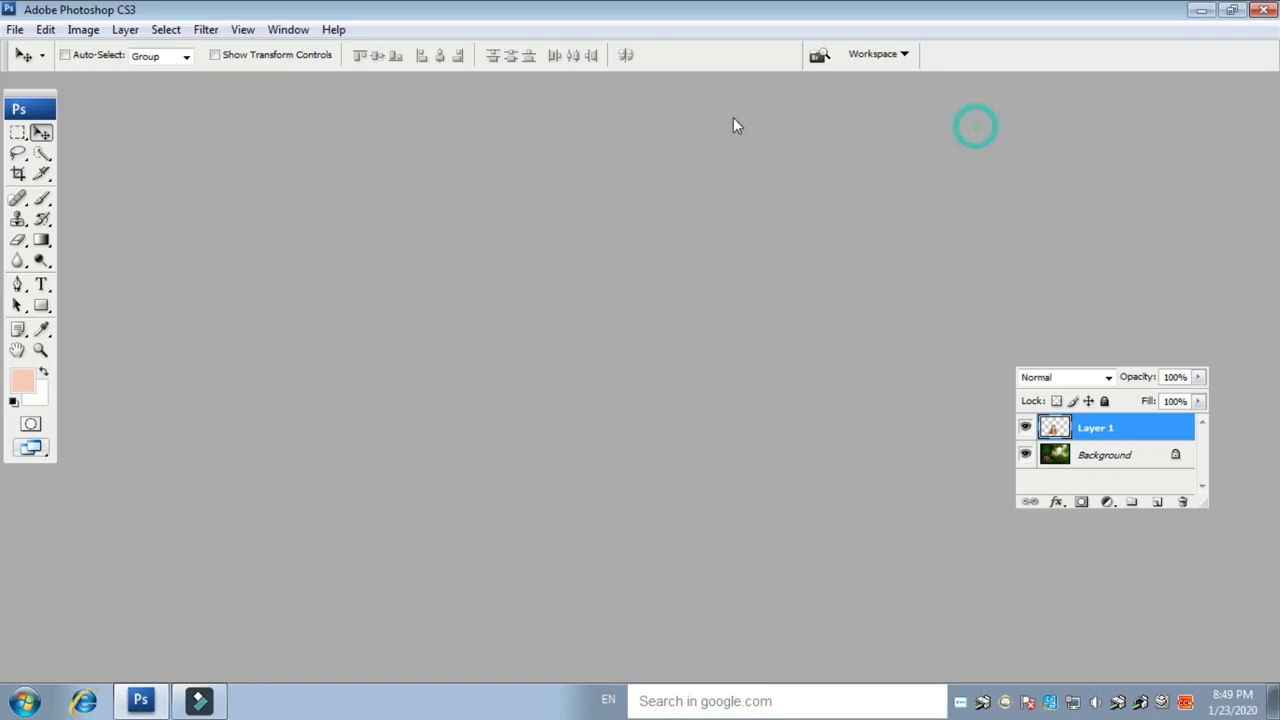
{"action": "left_click", "coordinate": [830, 129]}
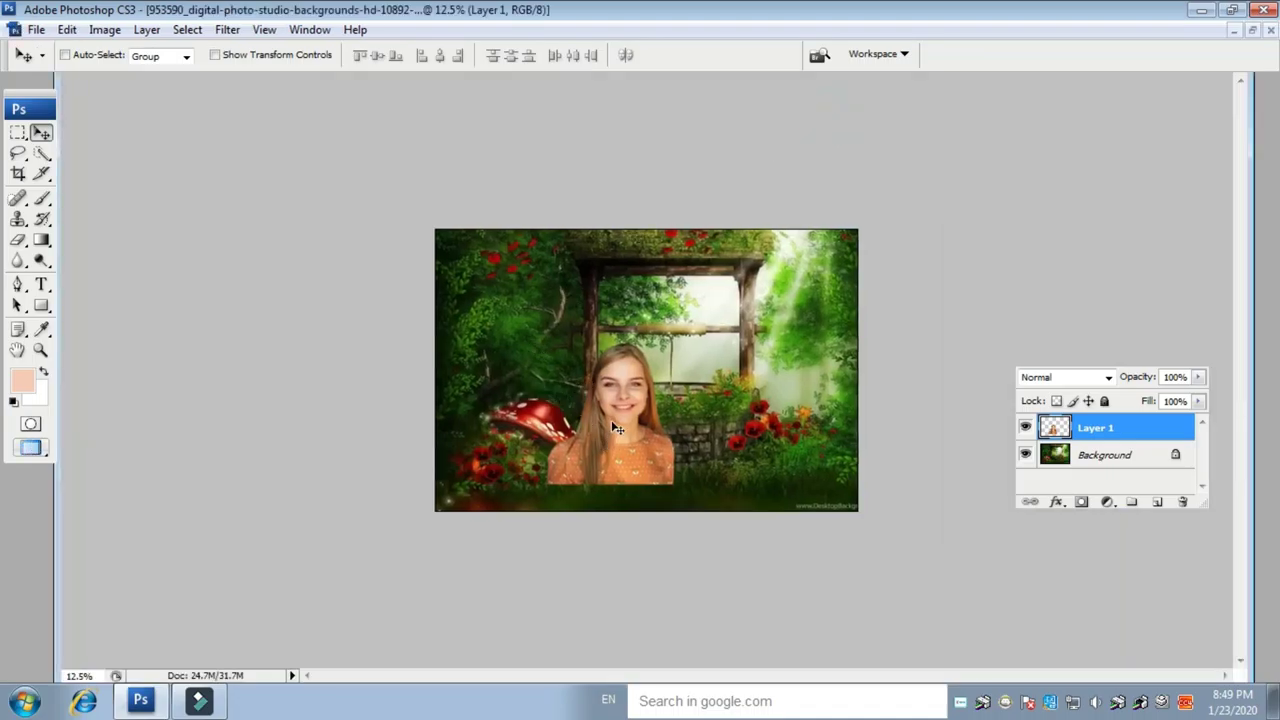
Scale the woman proportionally to about 189.6% and position her in front of the well, cut off by the canvas's lower edge.
{"action": "key", "text": "ctrl+t"}
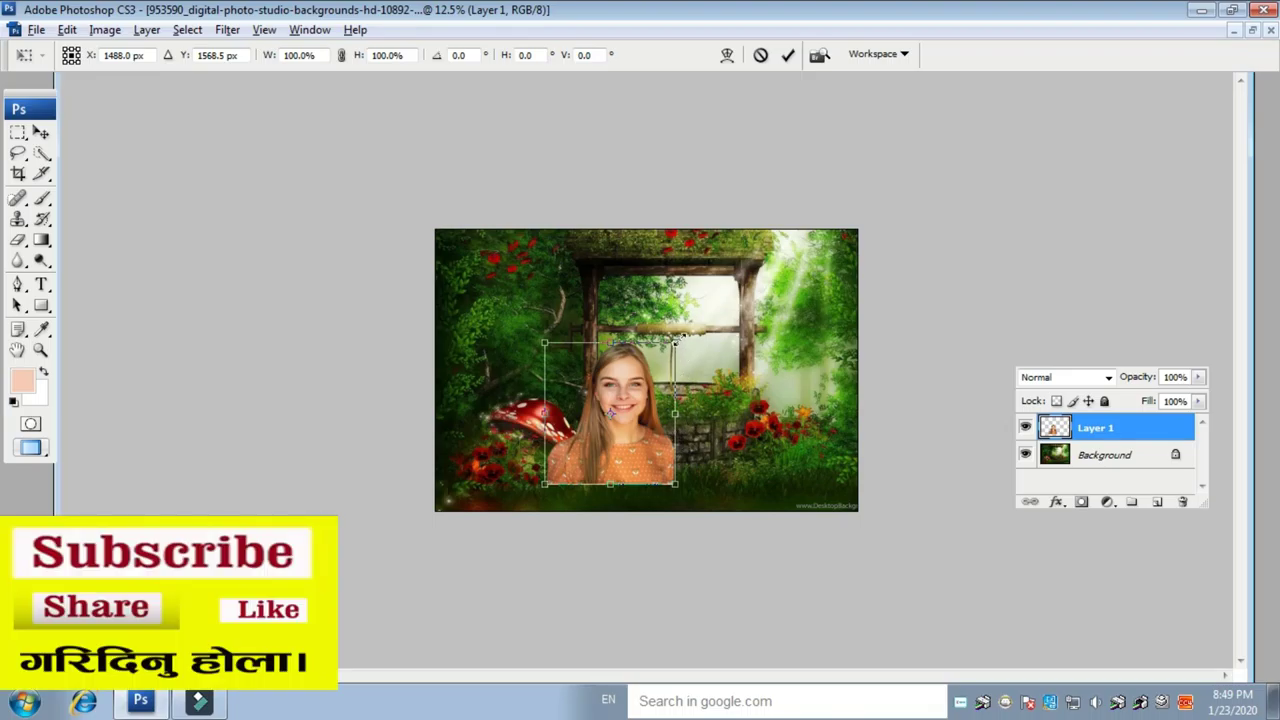
{"action": "left_click_drag", "start_coordinate": [676, 343], "coordinate": [733, 279]}
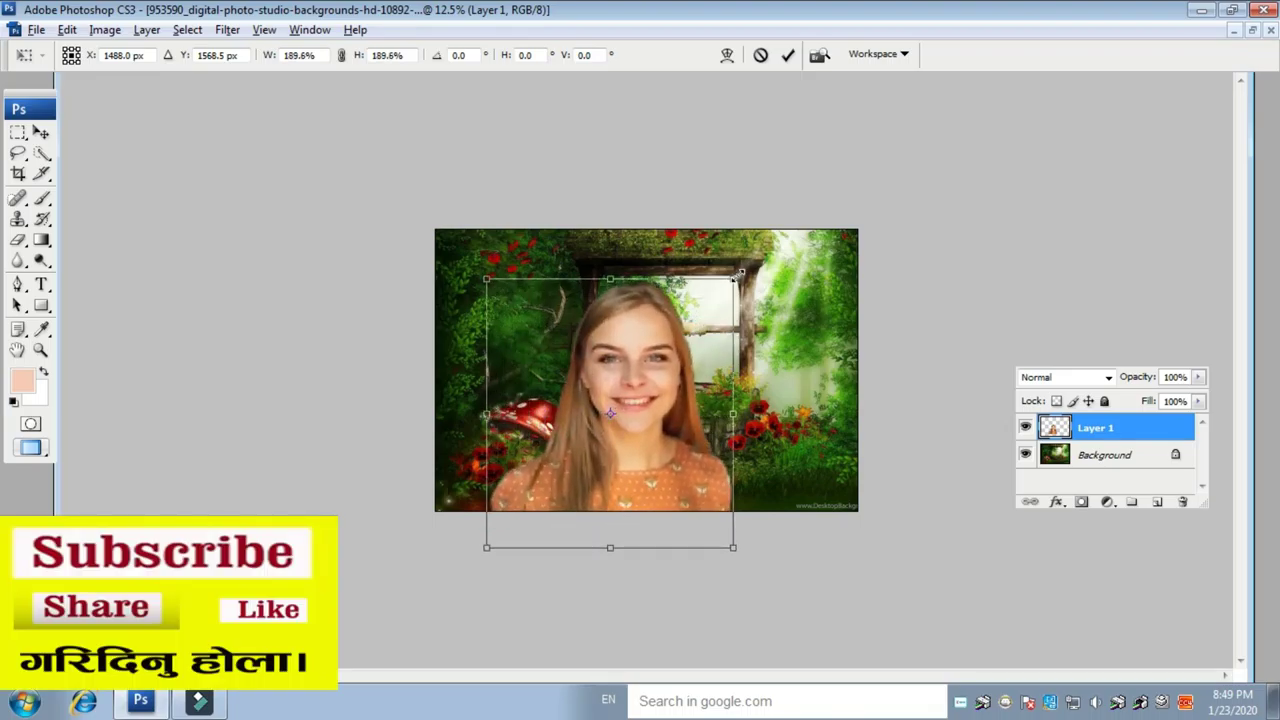
{"action": "left_click_drag", "start_coordinate": [628, 510], "coordinate": [642, 460]}
{"action": "key", "text": "Return"}
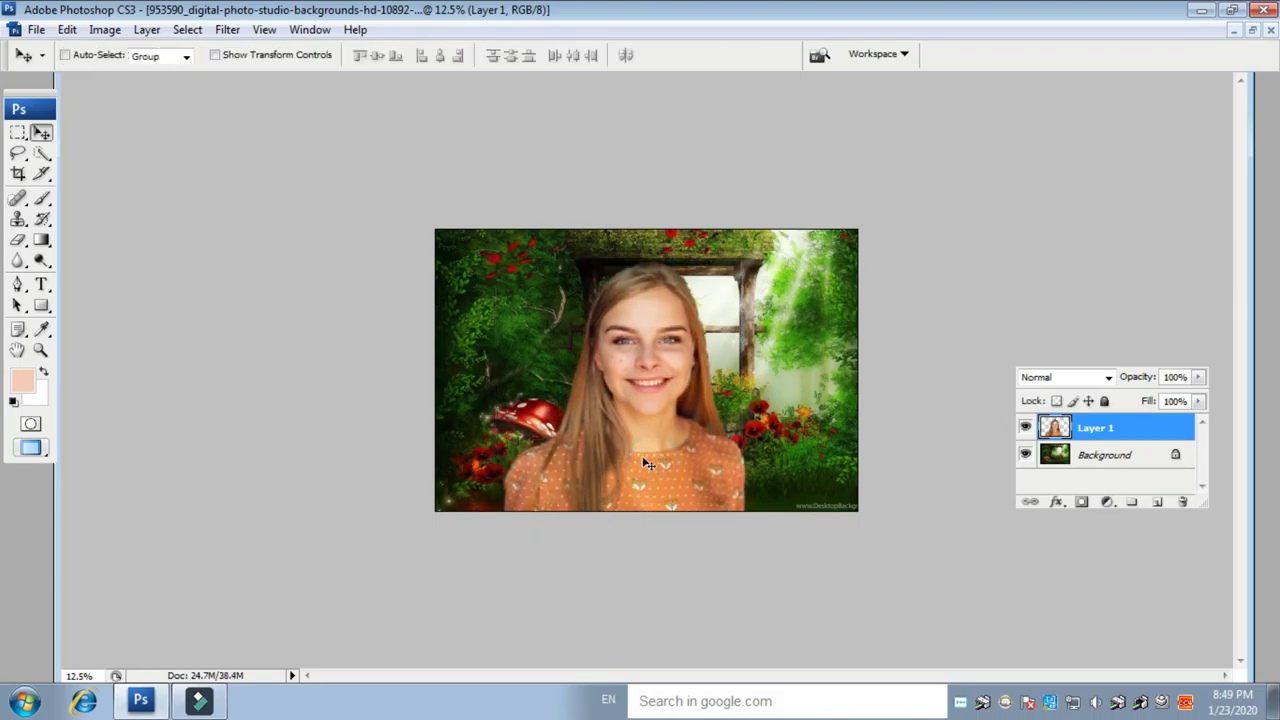
{"action": "left_click_drag", "start_coordinate": [643, 458], "coordinate": [655, 458]}
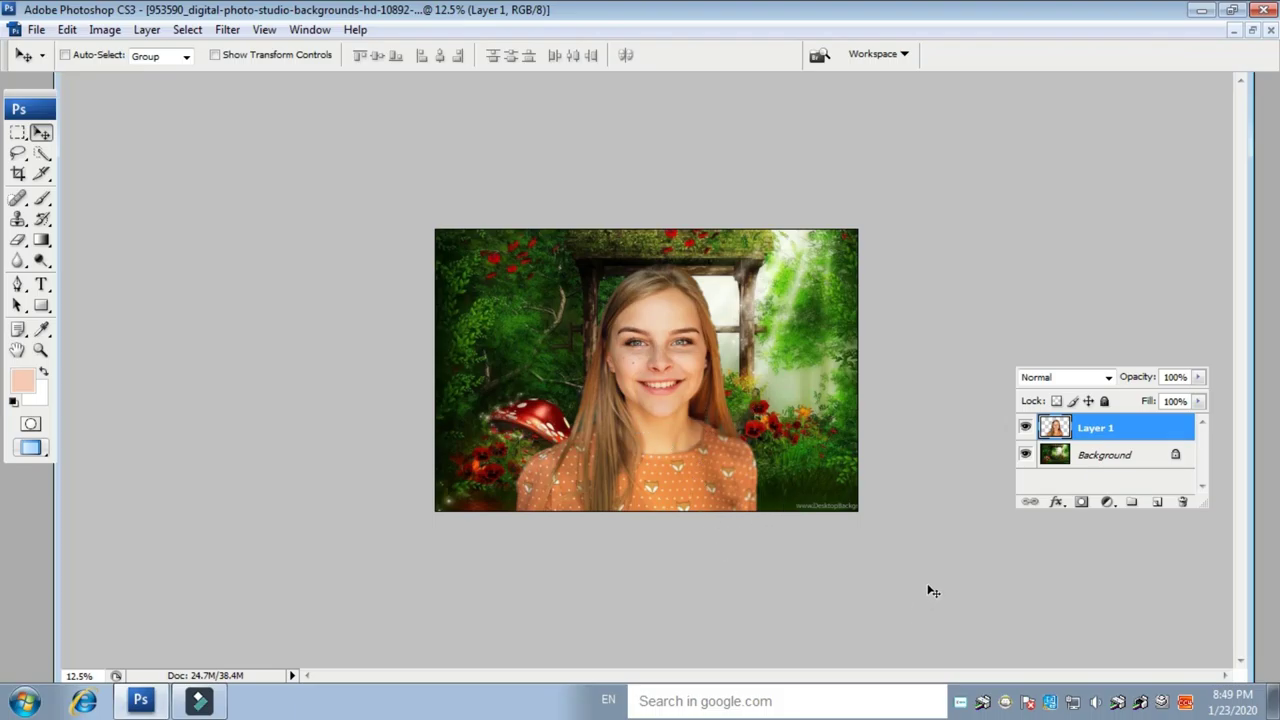
Save the composite as a JPEG named 15 in the Booking outdor folder on Local Disk (D:), with quality 12 and Baseline ("Standard") format.
{"action": "key", "text": "ctrl+shift+s"}
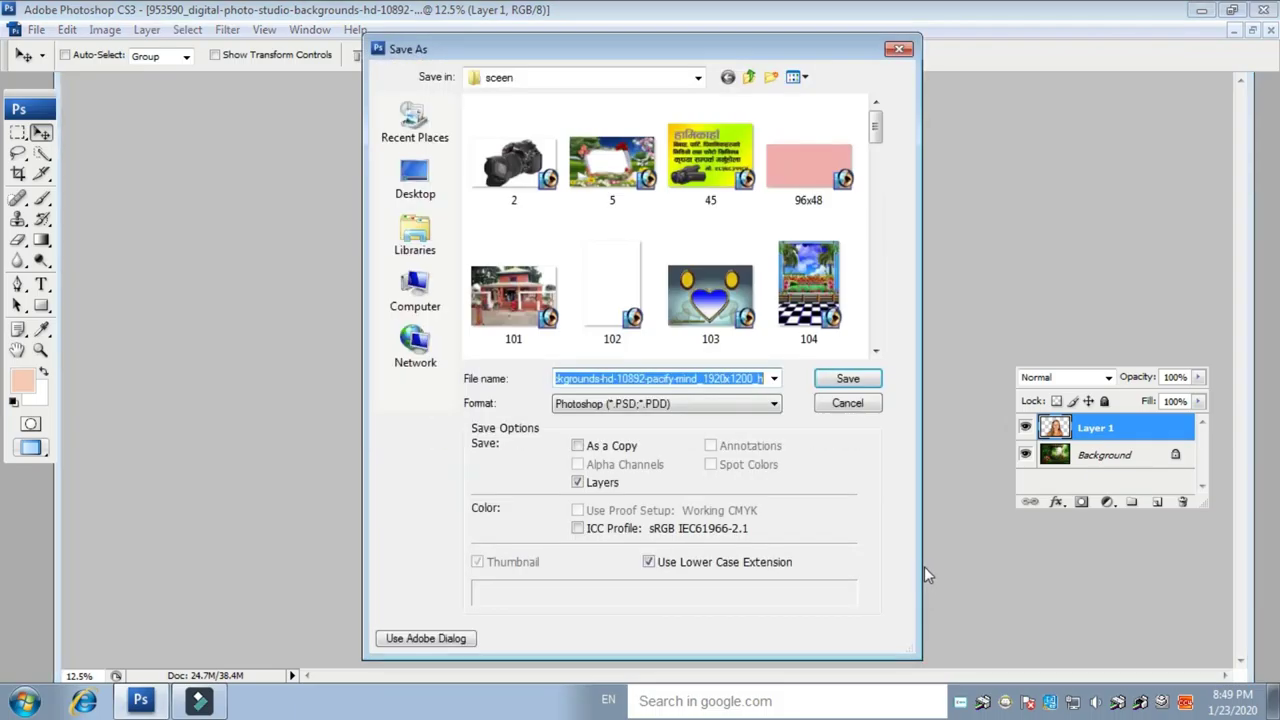
{"action": "left_click", "coordinate": [553, 78]}
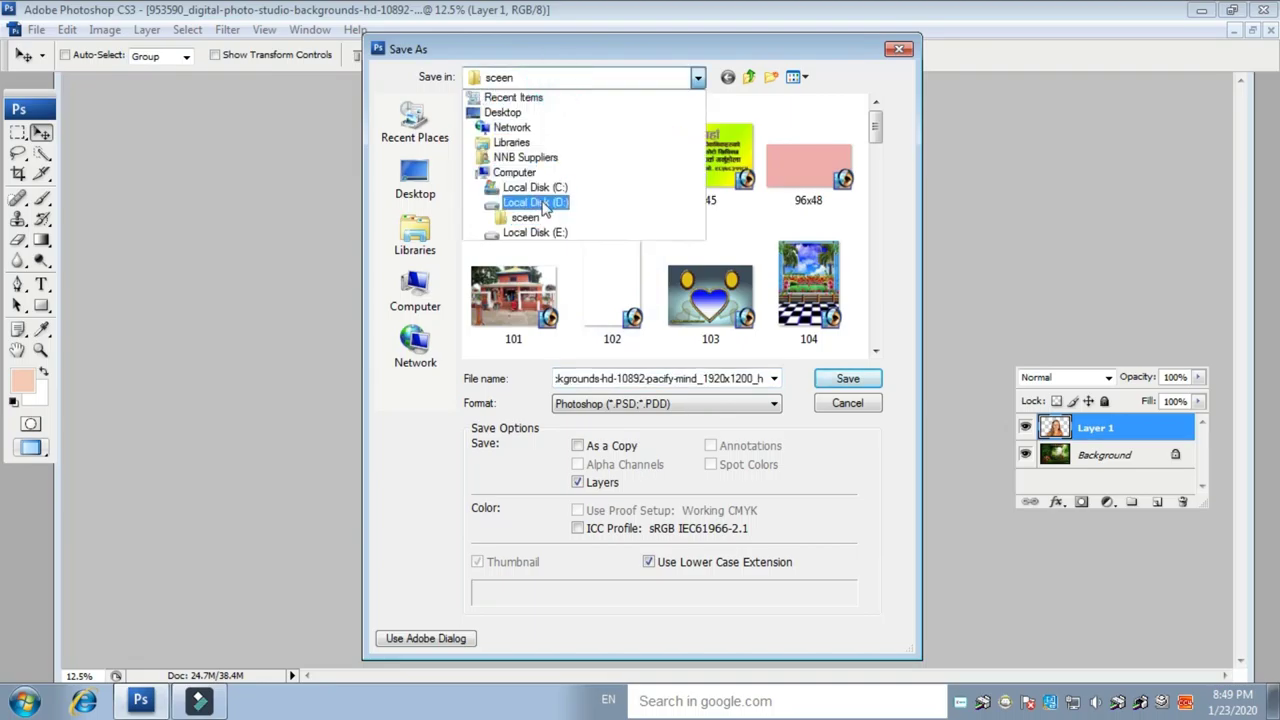
{"action": "left_click", "coordinate": [535, 202]}
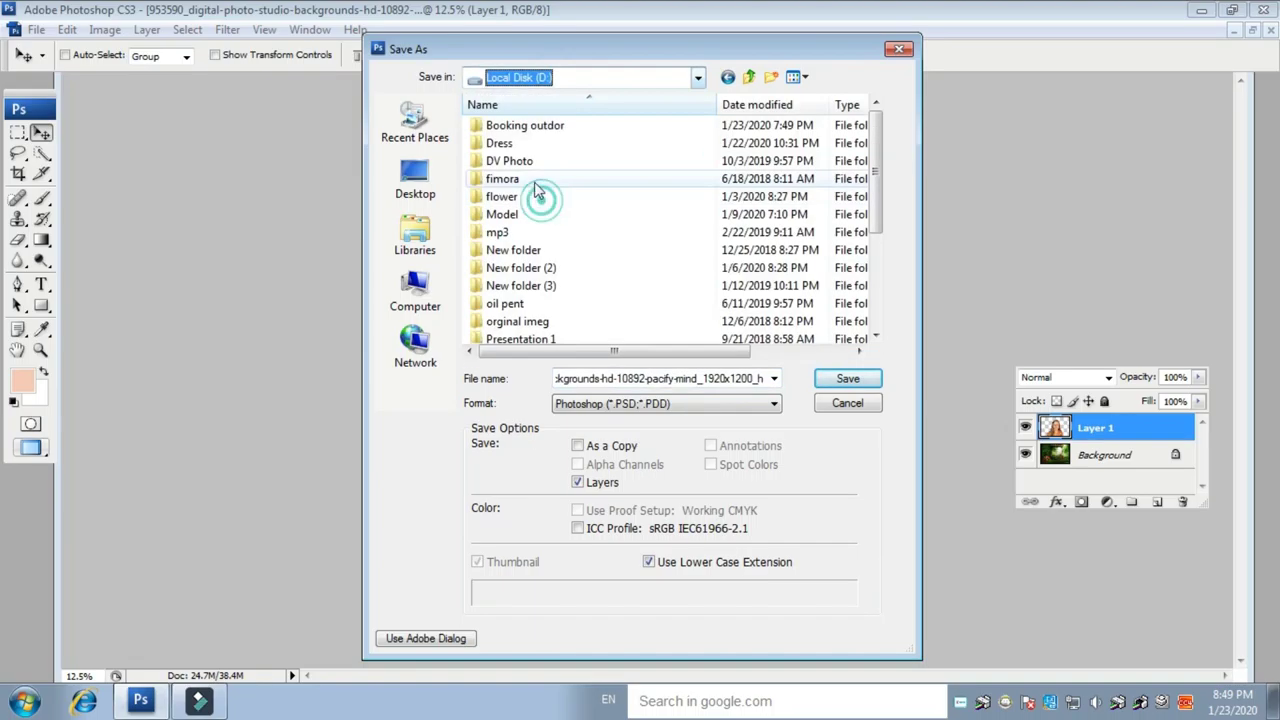
{"action": "double_click", "coordinate": [557, 135]}
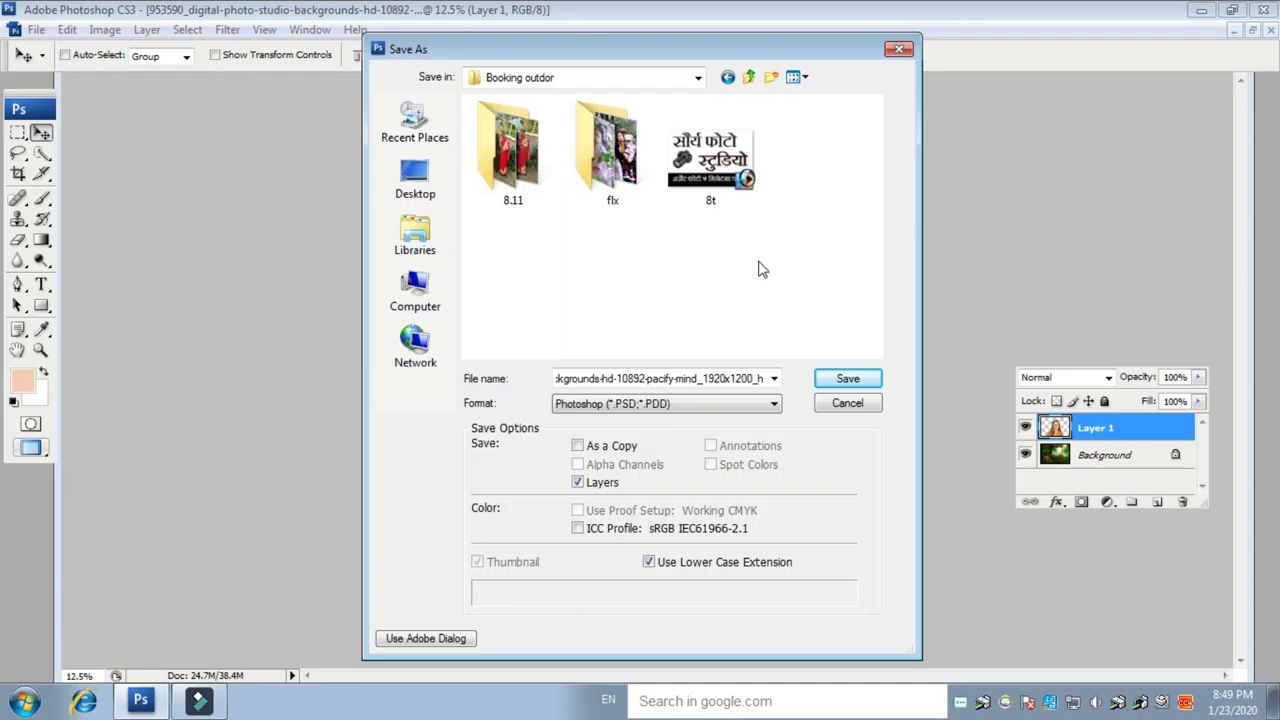
{"action": "left_click", "coordinate": [676, 413]}
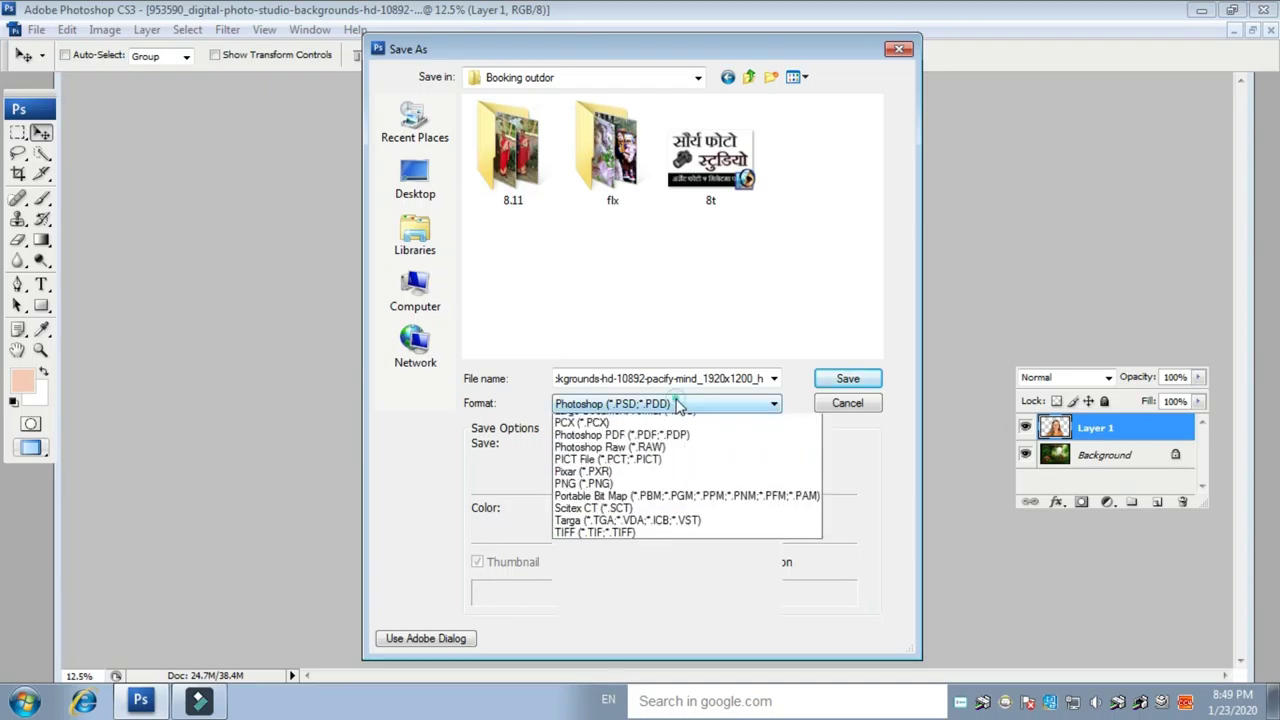
{"action": "left_click", "coordinate": [650, 491]}
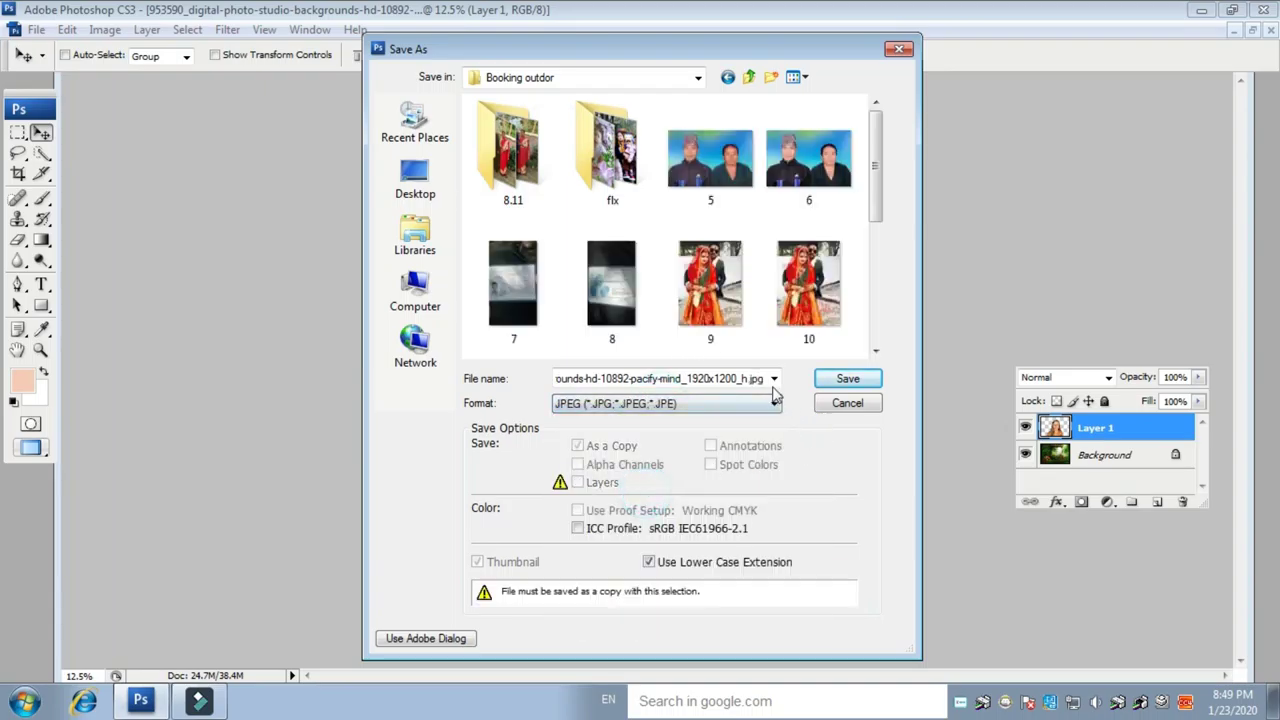
{"action": "left_click_drag", "start_coordinate": [877, 165], "coordinate": [878, 308]}
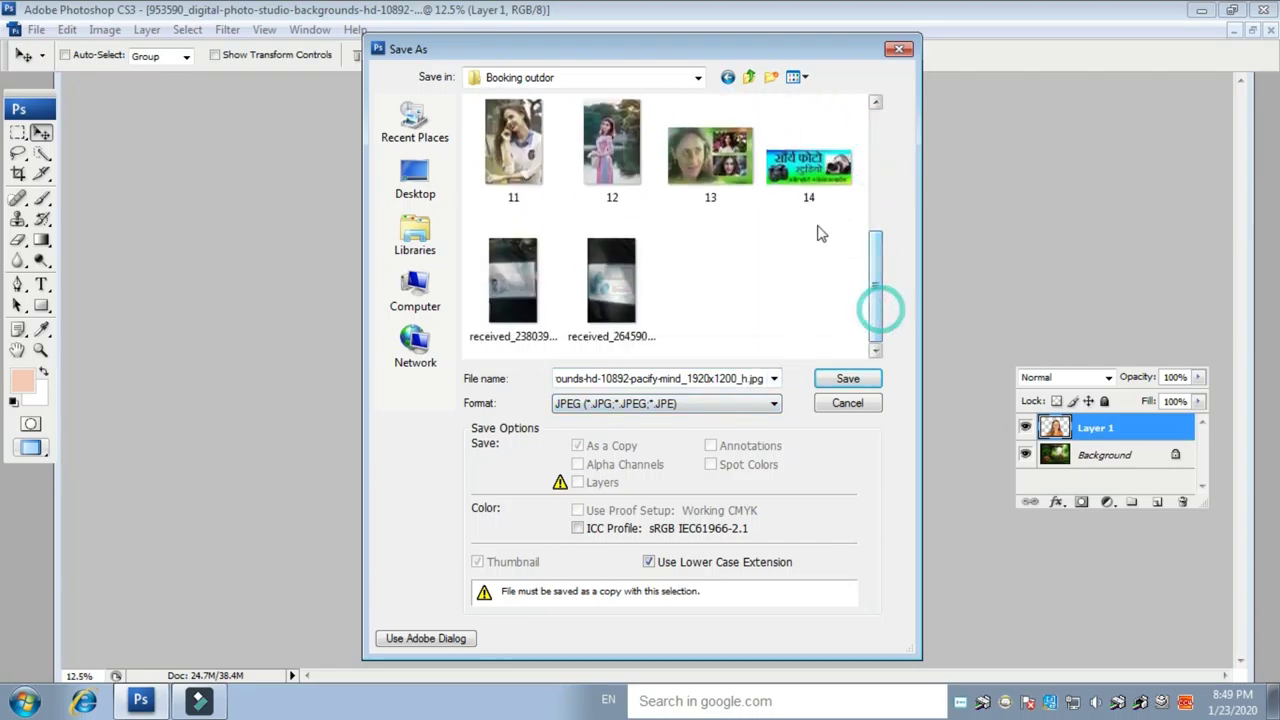
{"action": "double_click", "coordinate": [684, 378]}
{"action": "type", "text": "15"}
{"action": "left_click", "coordinate": [845, 380]}
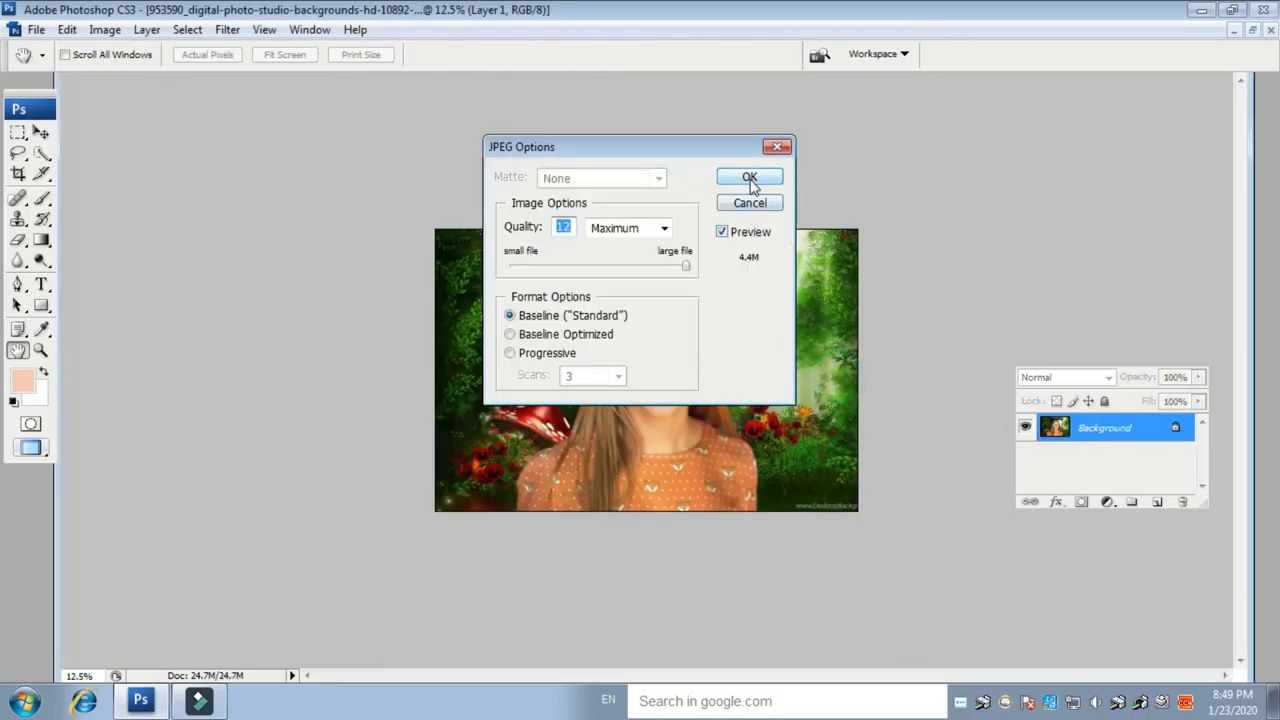
{"action": "left_click", "coordinate": [750, 180]}
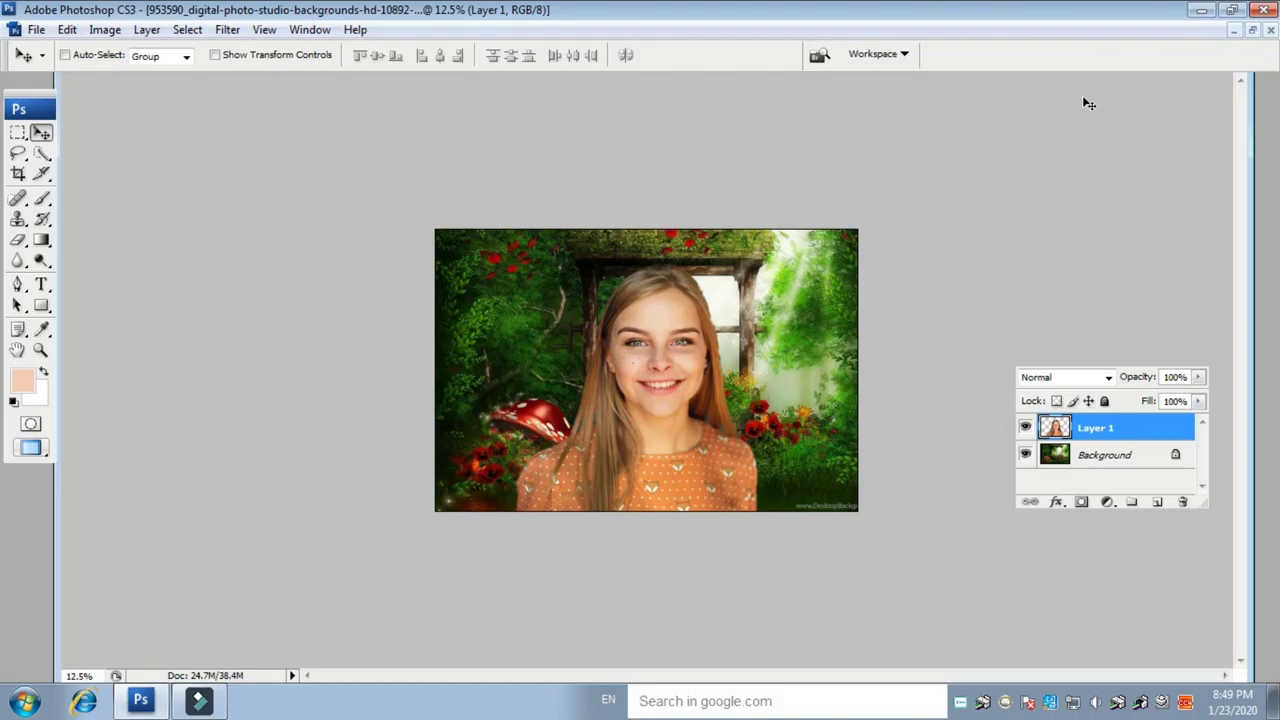
Restore the composite to a floating window, open the saved 15.jpg and move its window below the composite's title bar.
{"action": "left_click", "coordinate": [1251, 30]}
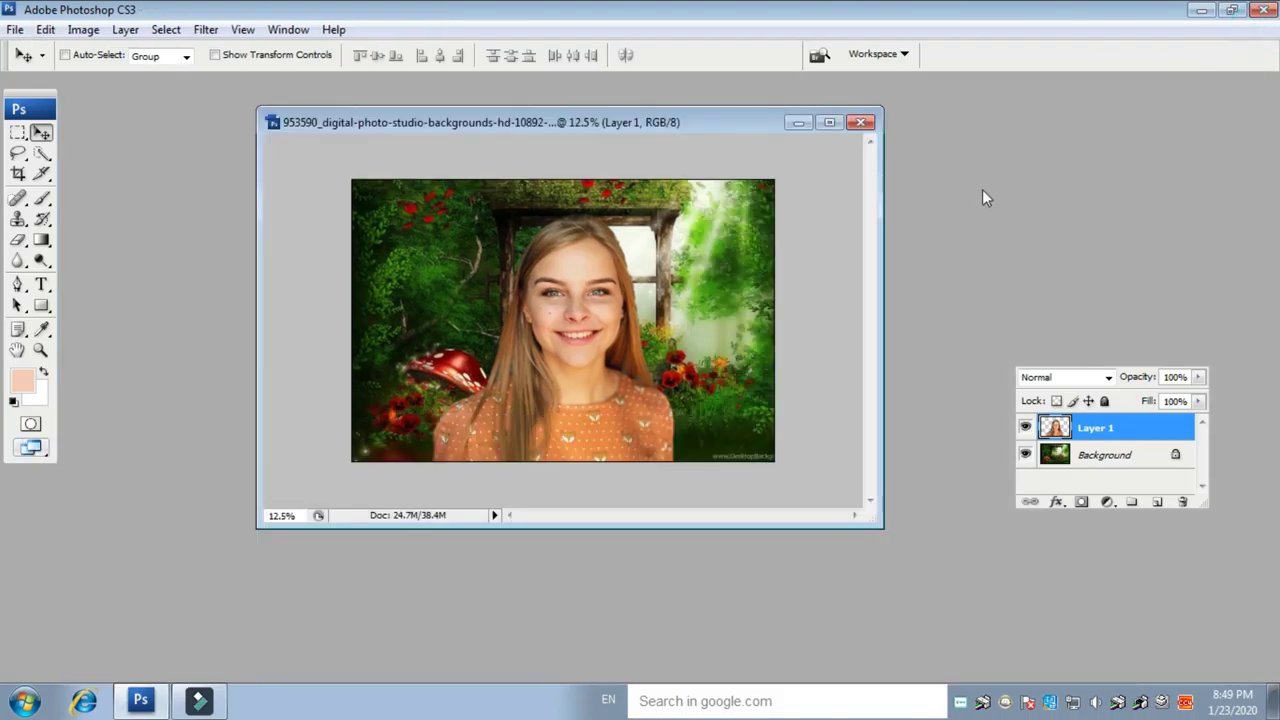
{"action": "key", "text": "ctrl+o"}
{"action": "left_click_drag", "start_coordinate": [881, 171], "coordinate": [897, 342]}
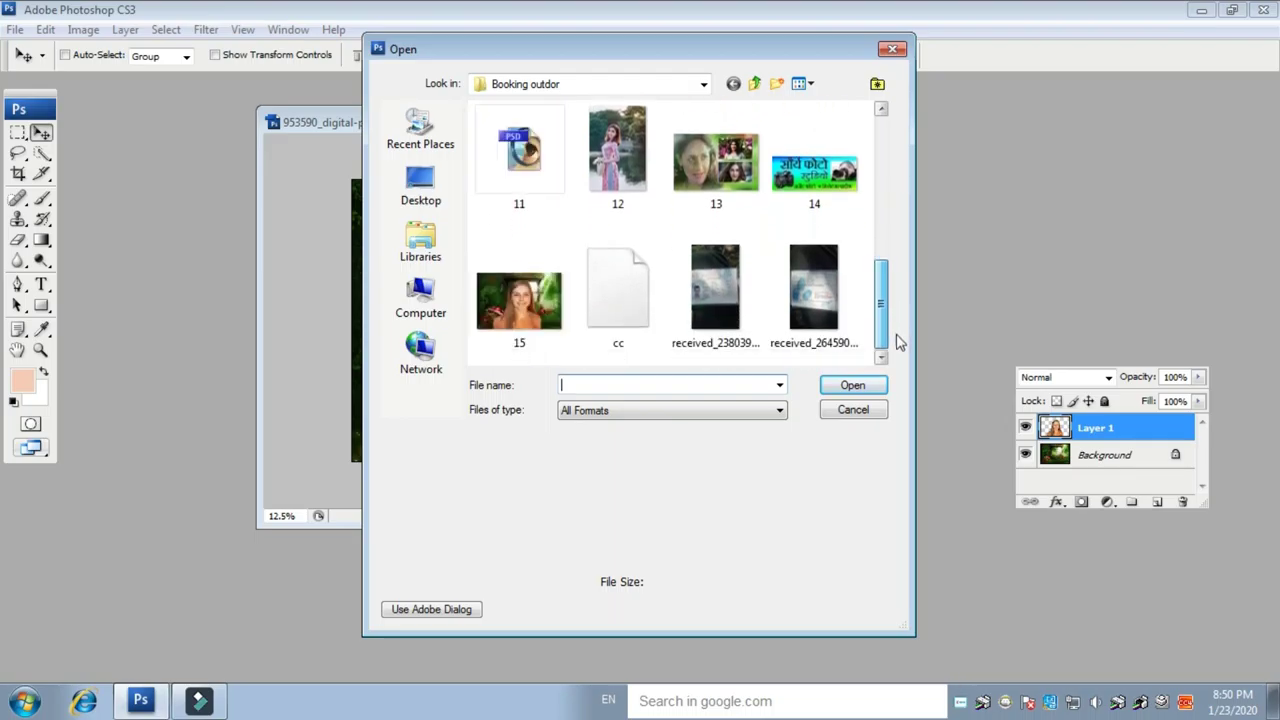
{"action": "double_click", "coordinate": [509, 313]}
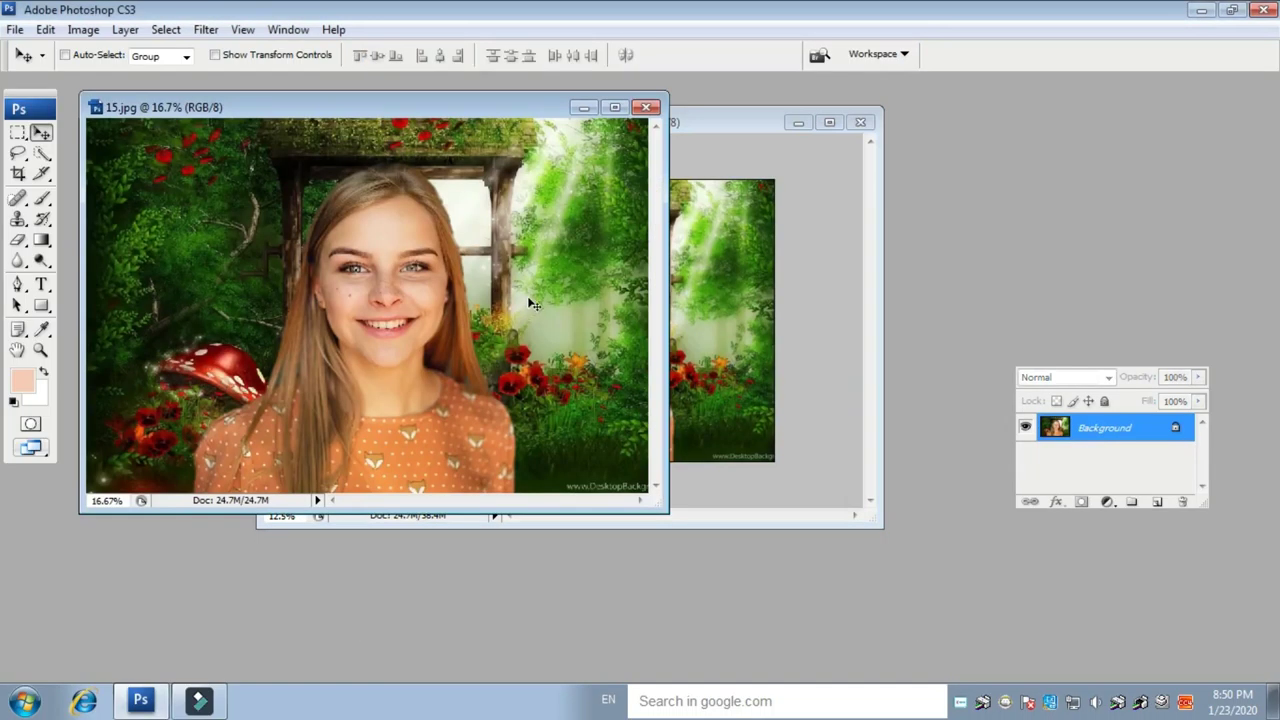
{"action": "left_click_drag", "start_coordinate": [499, 105], "coordinate": [479, 261]}
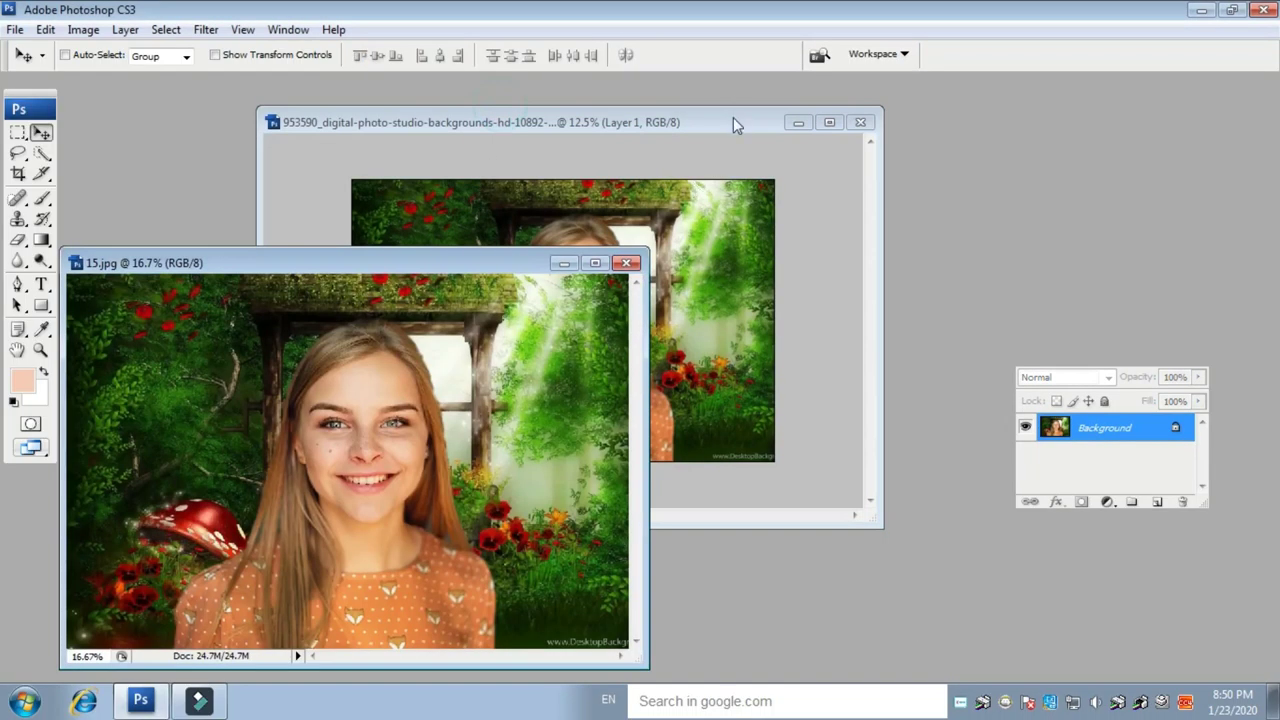
Close the layered garden composite without saving its changes and maximize the 15.jpg document.
{"action": "left_click", "coordinate": [733, 122]}
{"action": "left_click", "coordinate": [862, 125]}
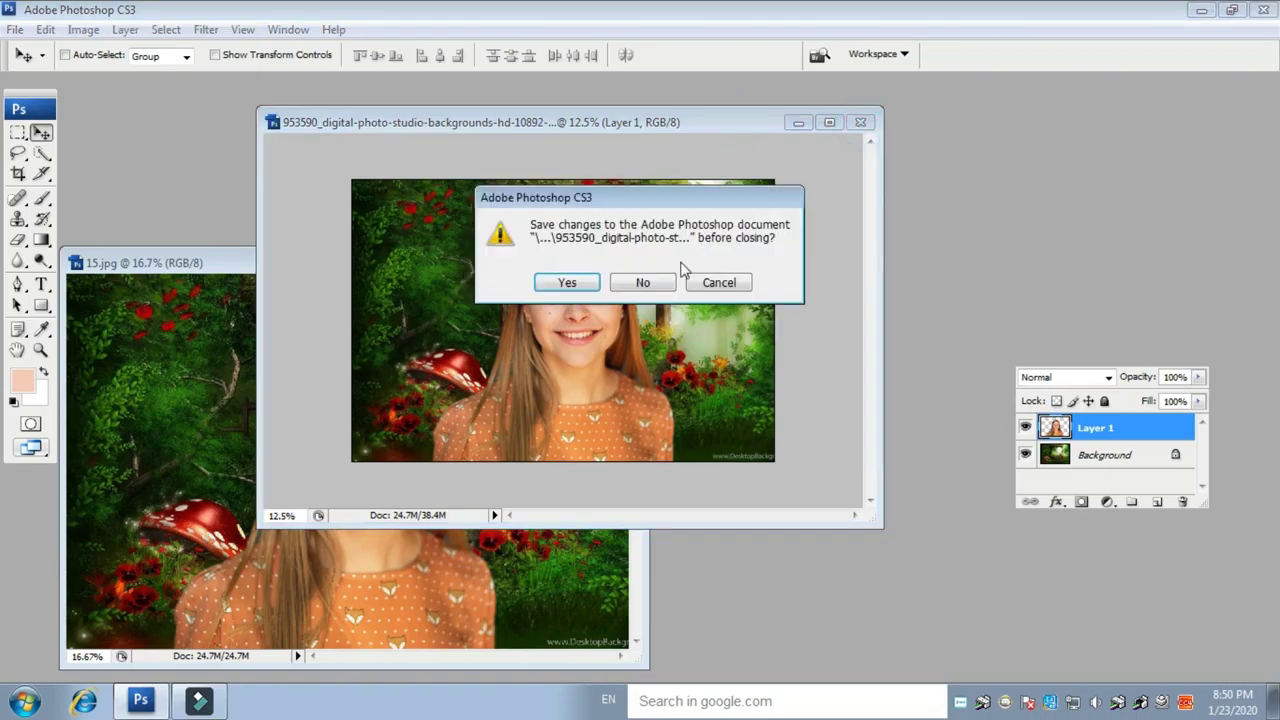
{"action": "left_click", "coordinate": [648, 284]}
{"action": "left_click_drag", "start_coordinate": [309, 272], "coordinate": [590, 194]}
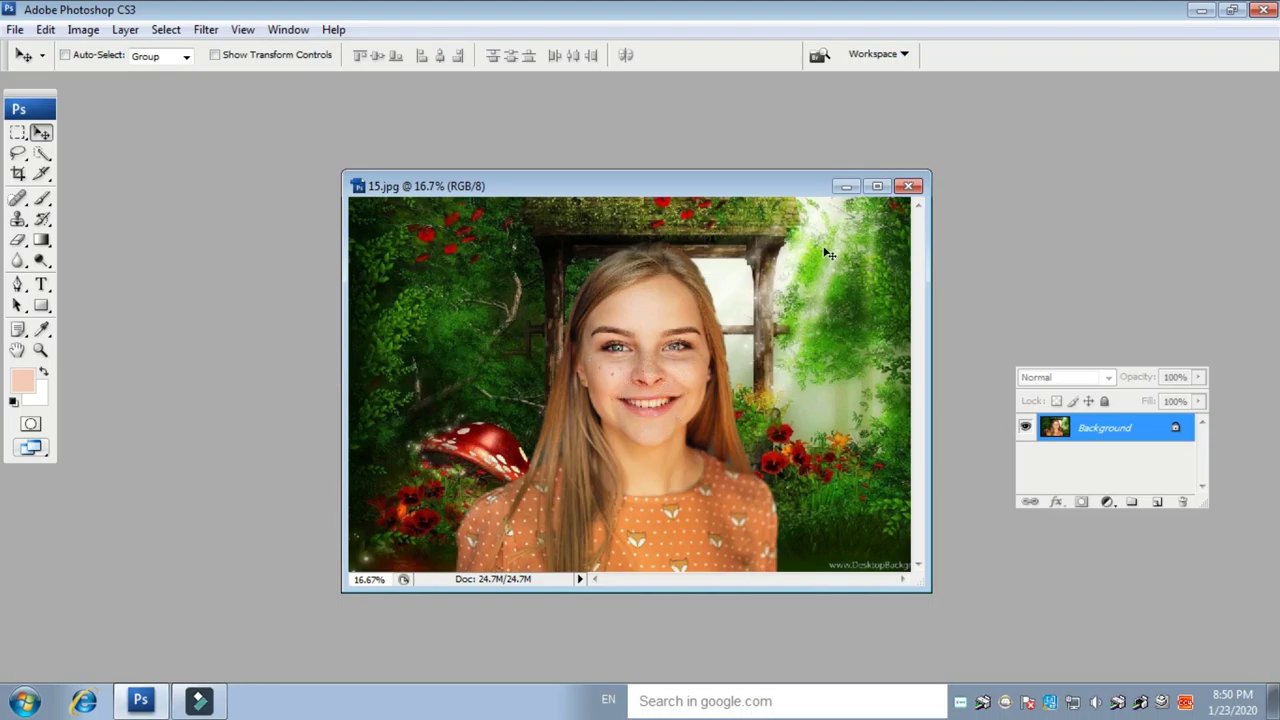
{"action": "left_click", "coordinate": [877, 186]}
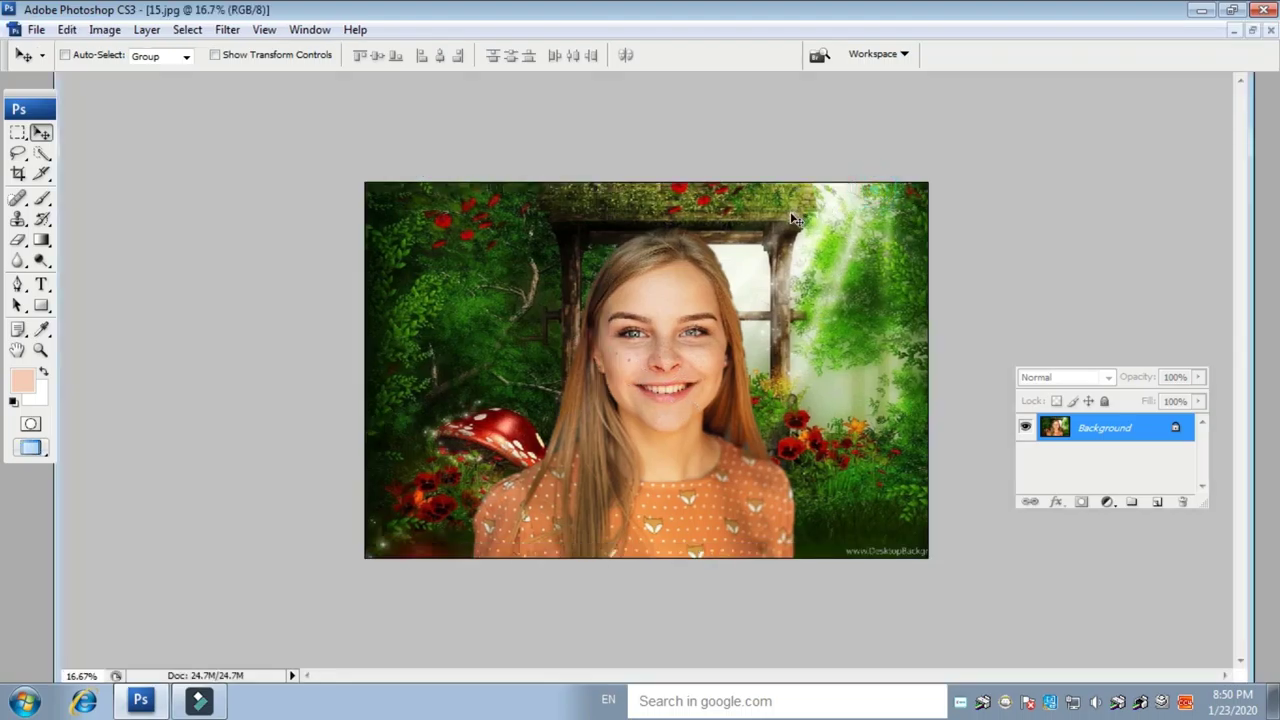
Duplicate the Background layer twice in 15.jpg and hide the uppermost copy.
{"action": "key", "text": "ctrl+plus"}
{"action": "key", "text": "ctrl+plus"}
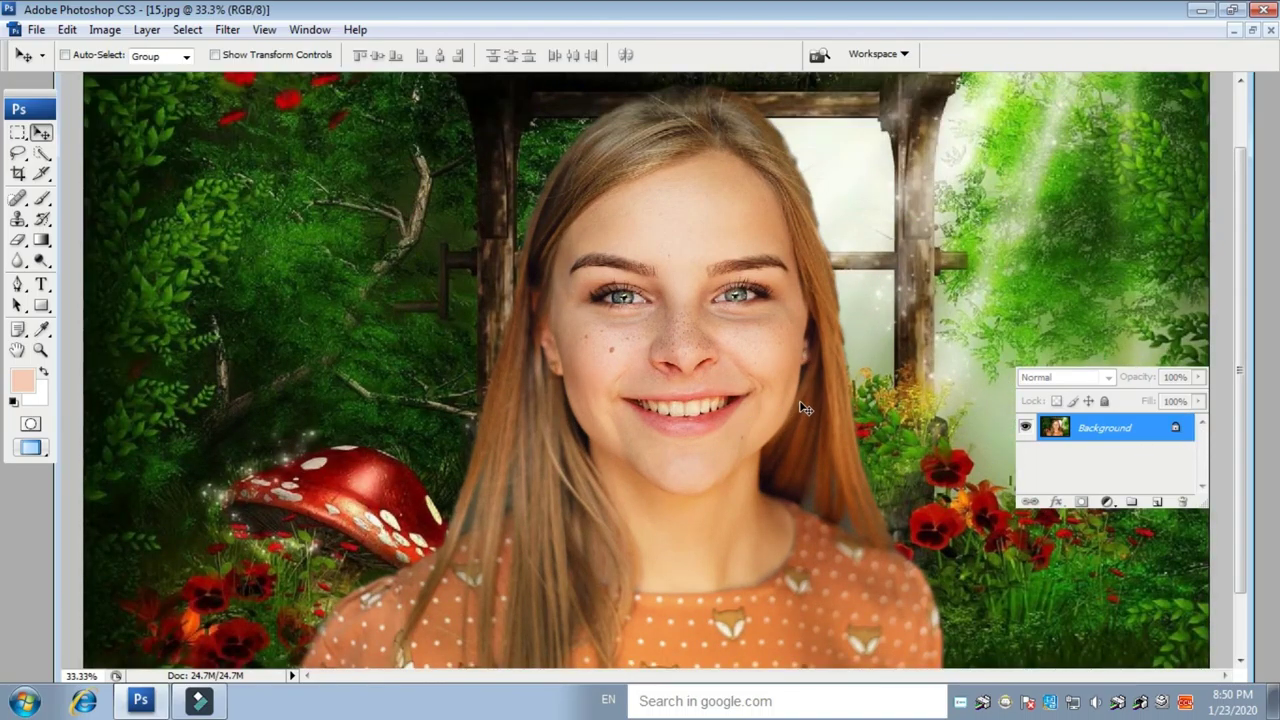
{"action": "key", "text": "ctrl+j"}
{"action": "key", "text": "ctrl+j"}
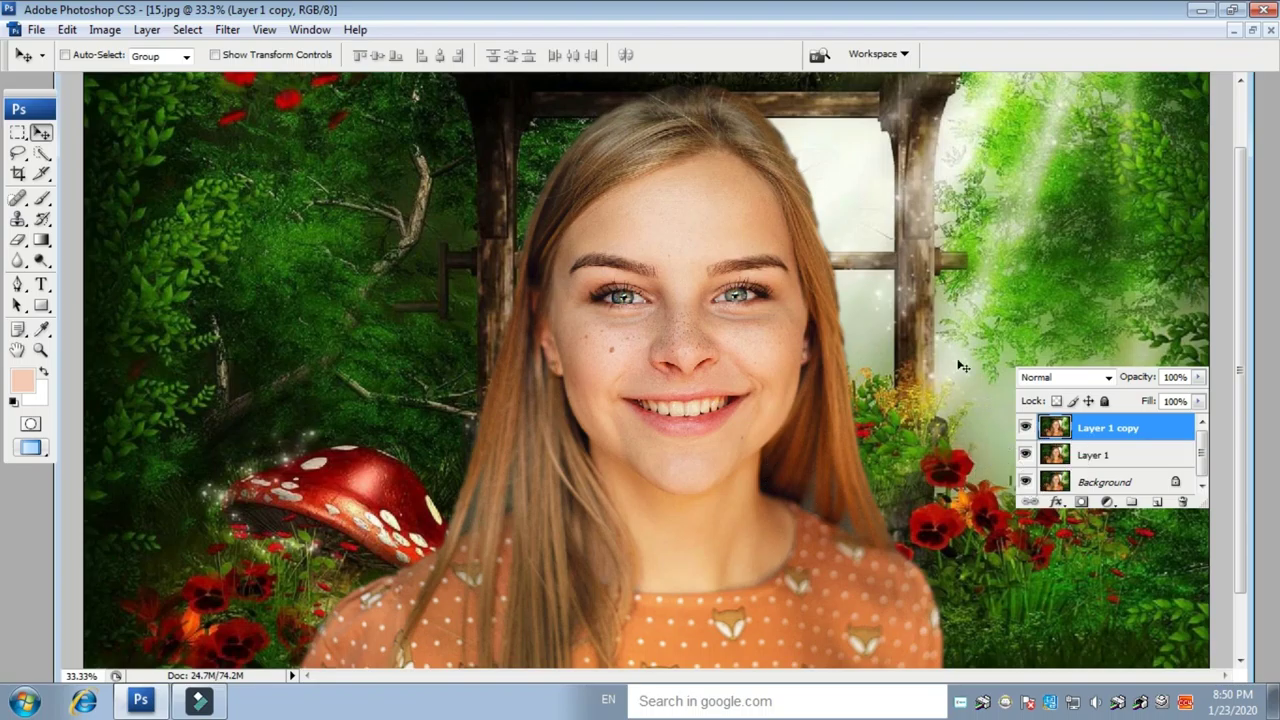
{"action": "left_click", "coordinate": [1026, 428]}
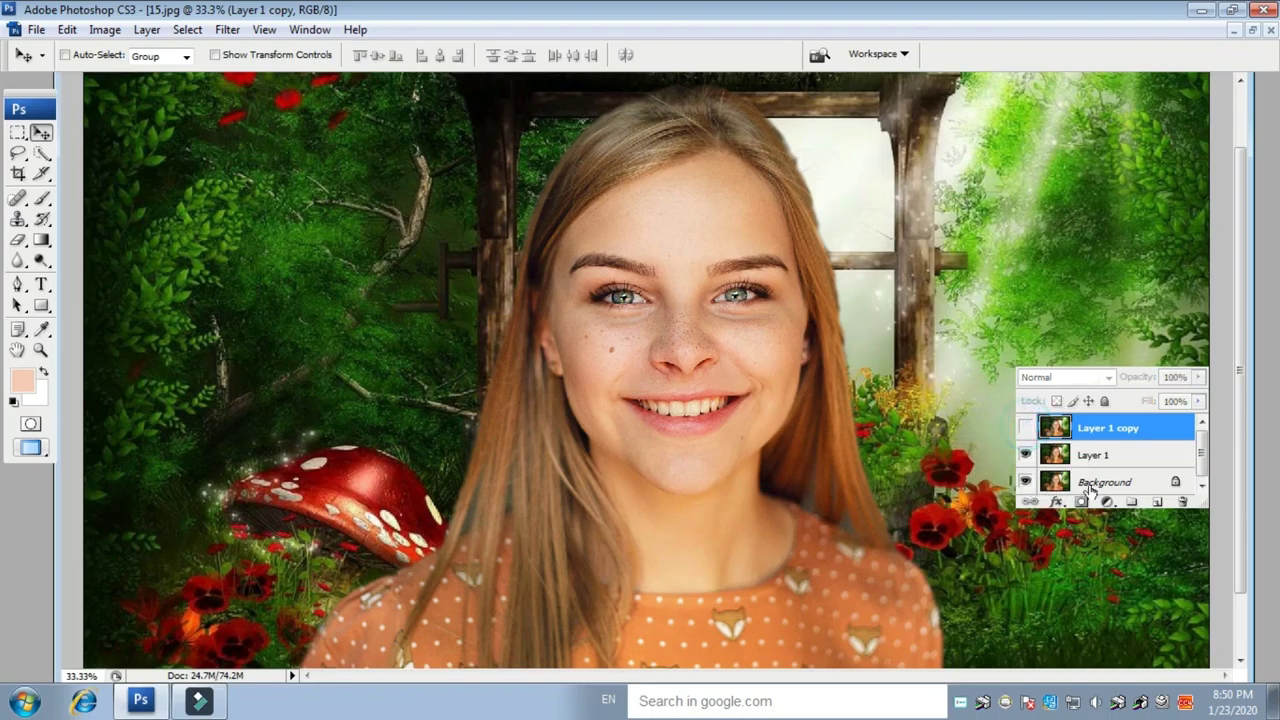
Apply a Gaussian Blur with a radius of 14.8 pixels to Layer 1.
{"action": "left_click", "coordinate": [1100, 456]}
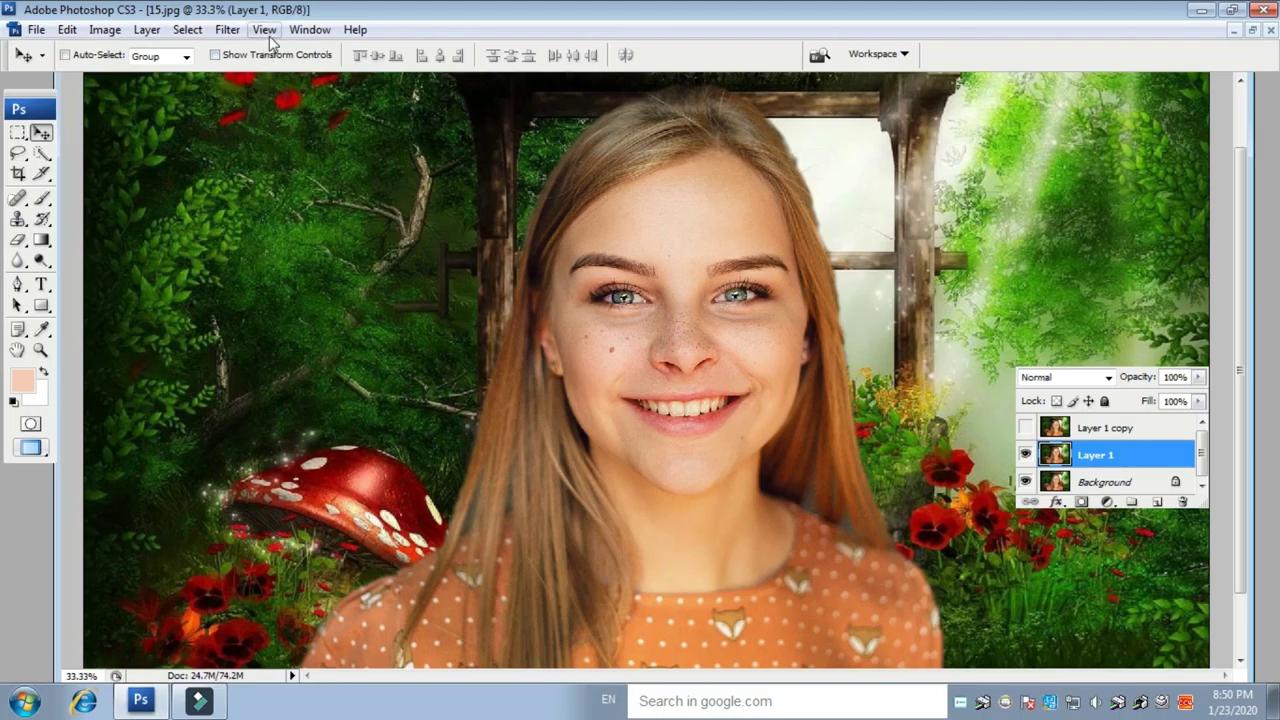
{"action": "left_click", "coordinate": [231, 33]}
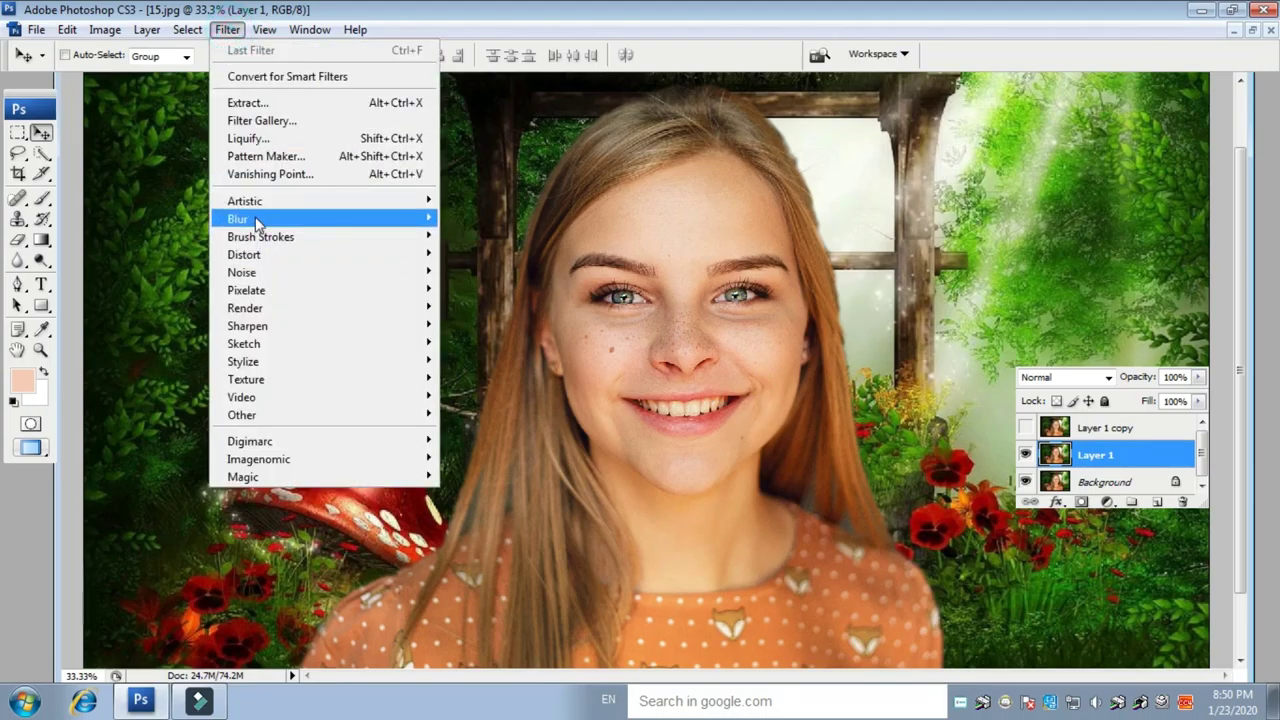
{"action": "mouse_move", "coordinate": [257, 222]}
{"action": "left_click", "coordinate": [505, 287]}
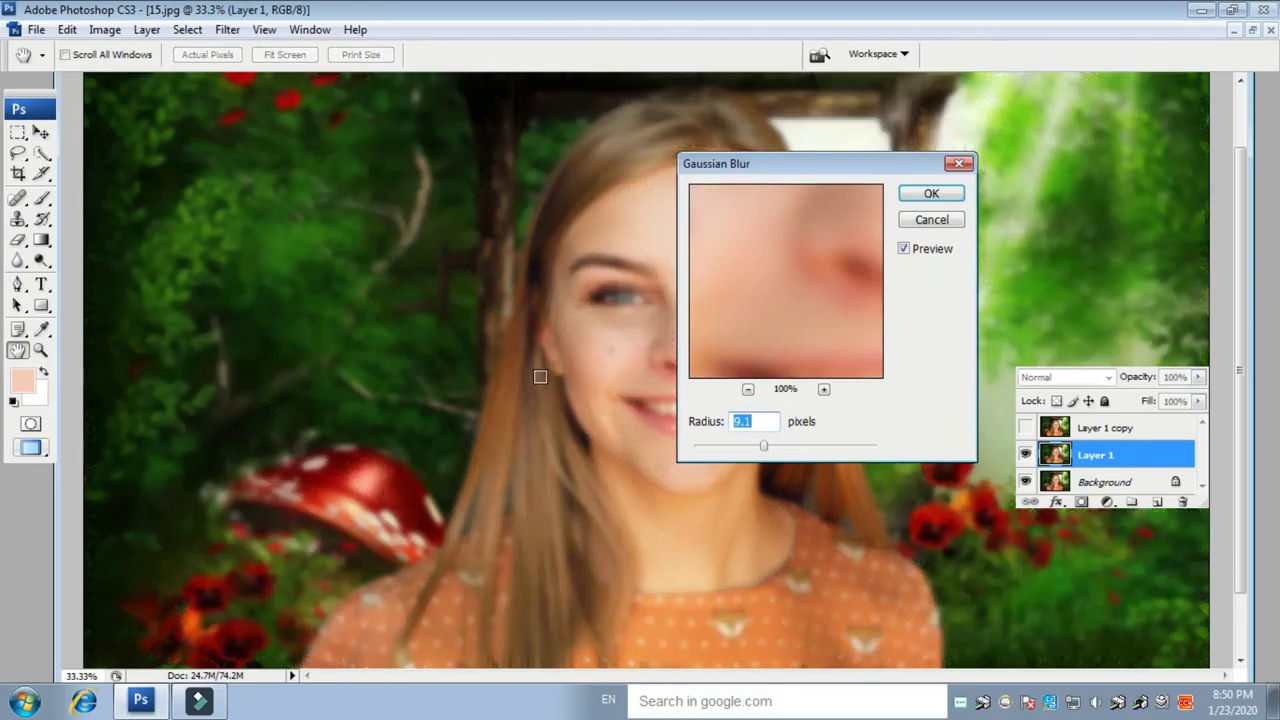
{"action": "left_click_drag", "start_coordinate": [760, 174], "coordinate": [932, 150]}
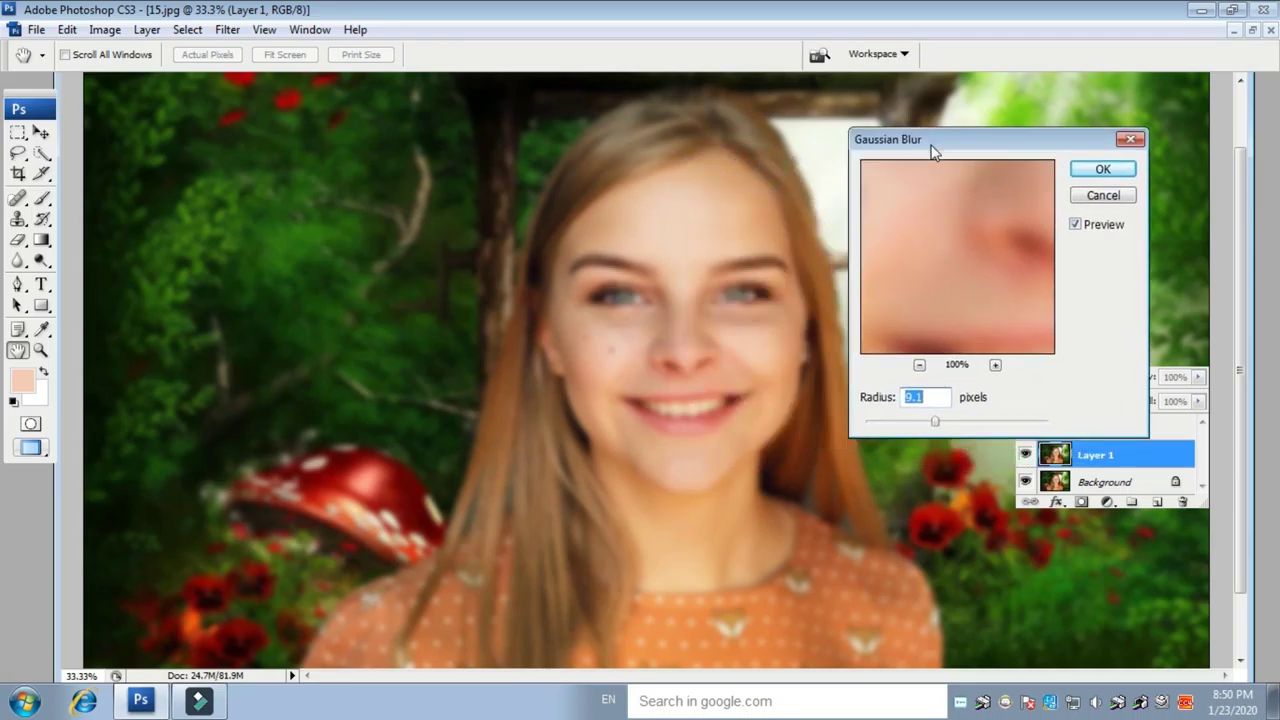
{"action": "left_click_drag", "start_coordinate": [937, 425], "coordinate": [940, 425]}
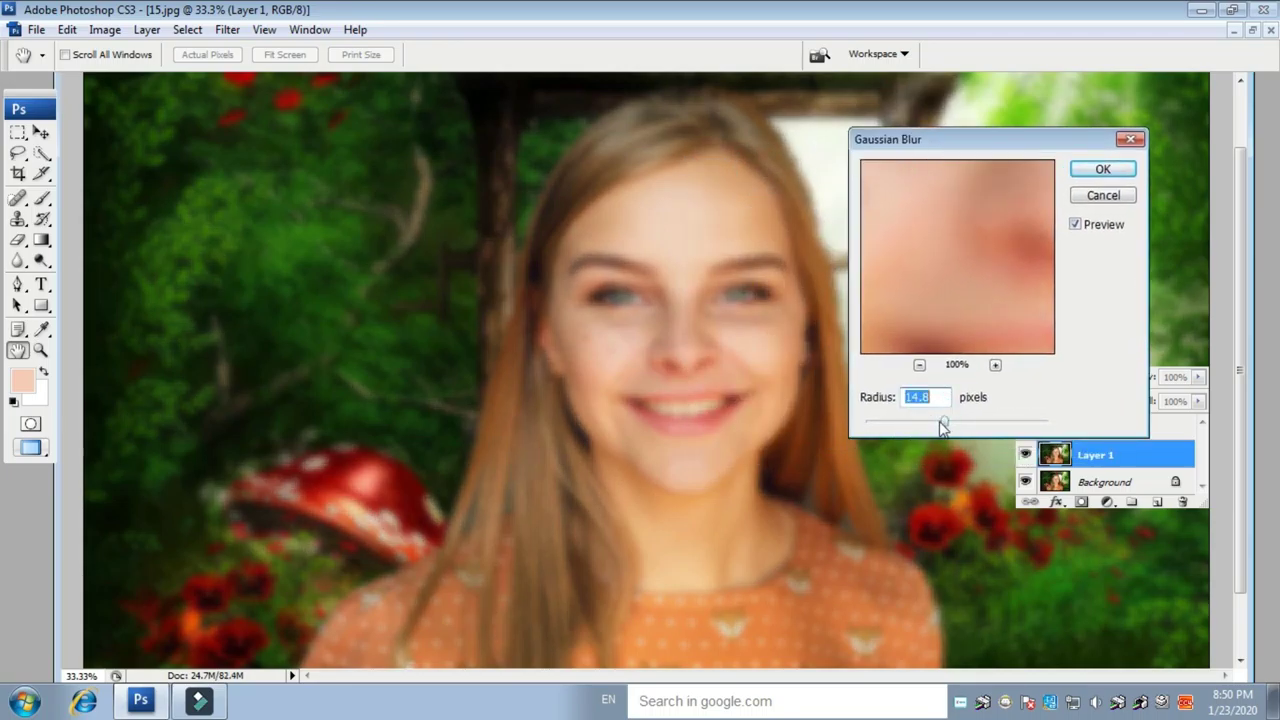
{"action": "left_click", "coordinate": [1102, 168]}
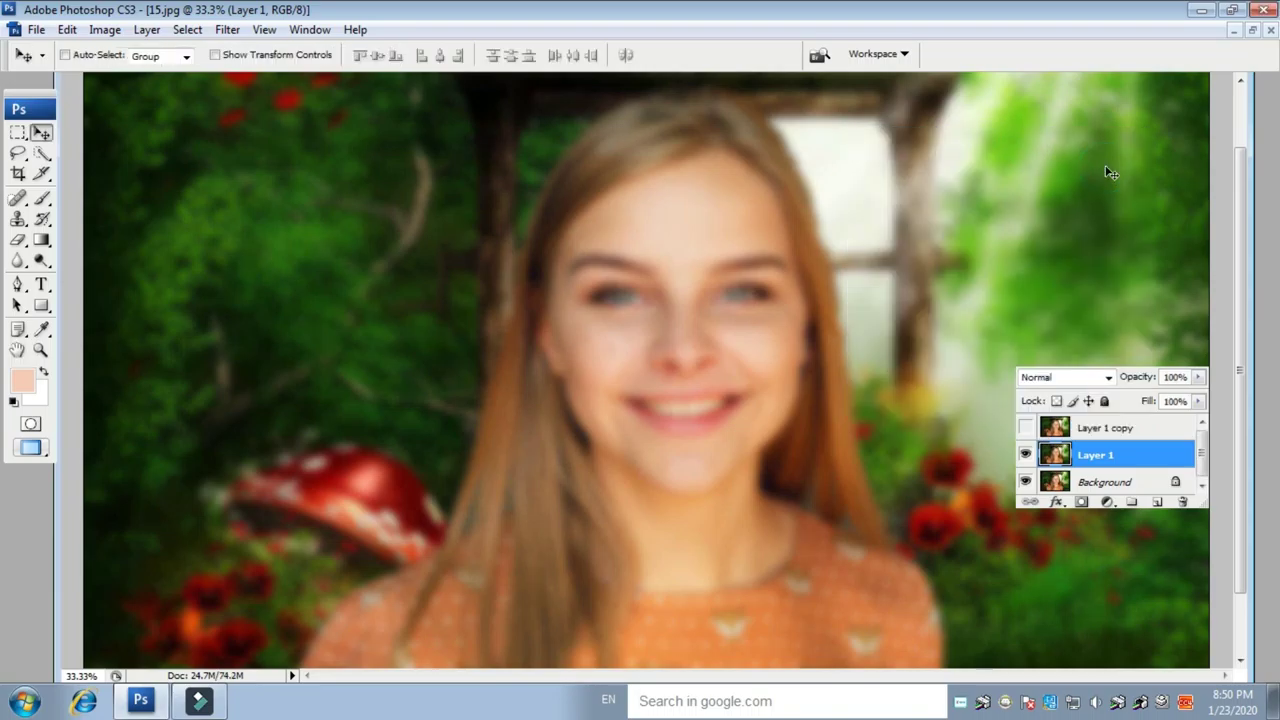
Show Layer 1 copy, apply a High Pass filter with radius 0.9 pixels to it and set its blend mode to Vivid Light.
{"action": "left_click", "coordinate": [1025, 428]}
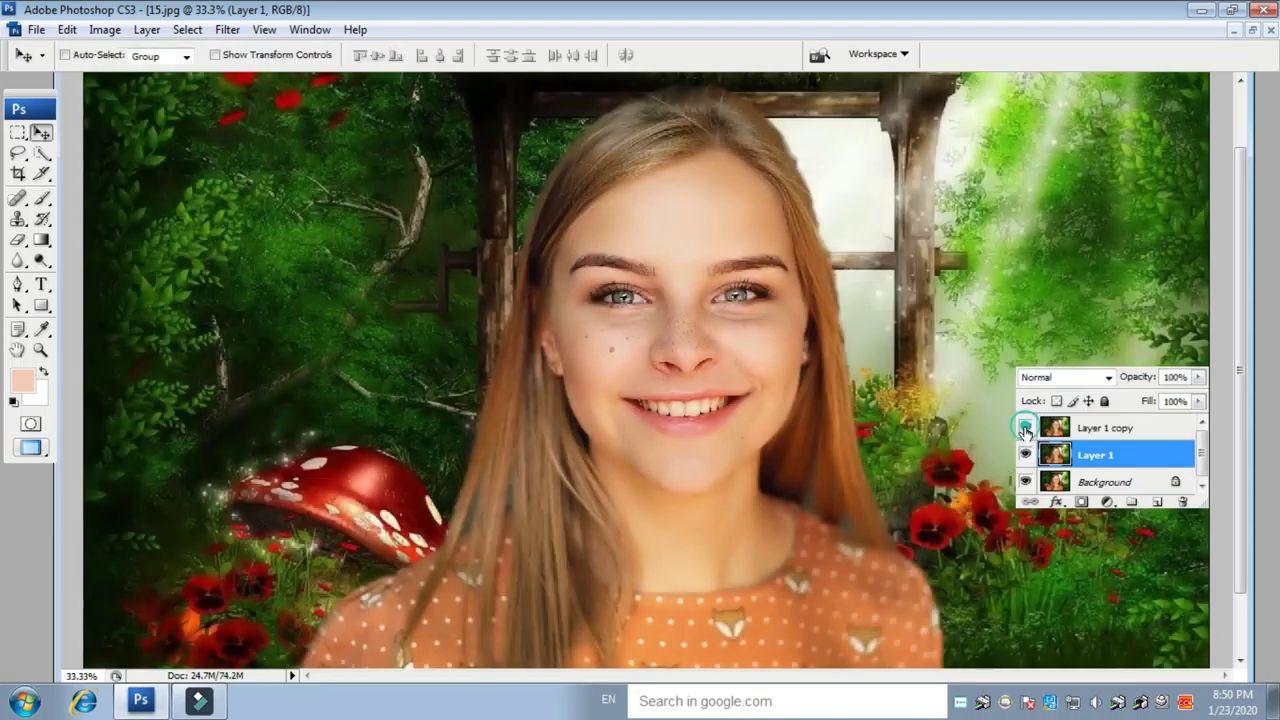
{"action": "left_click", "coordinate": [1121, 430]}
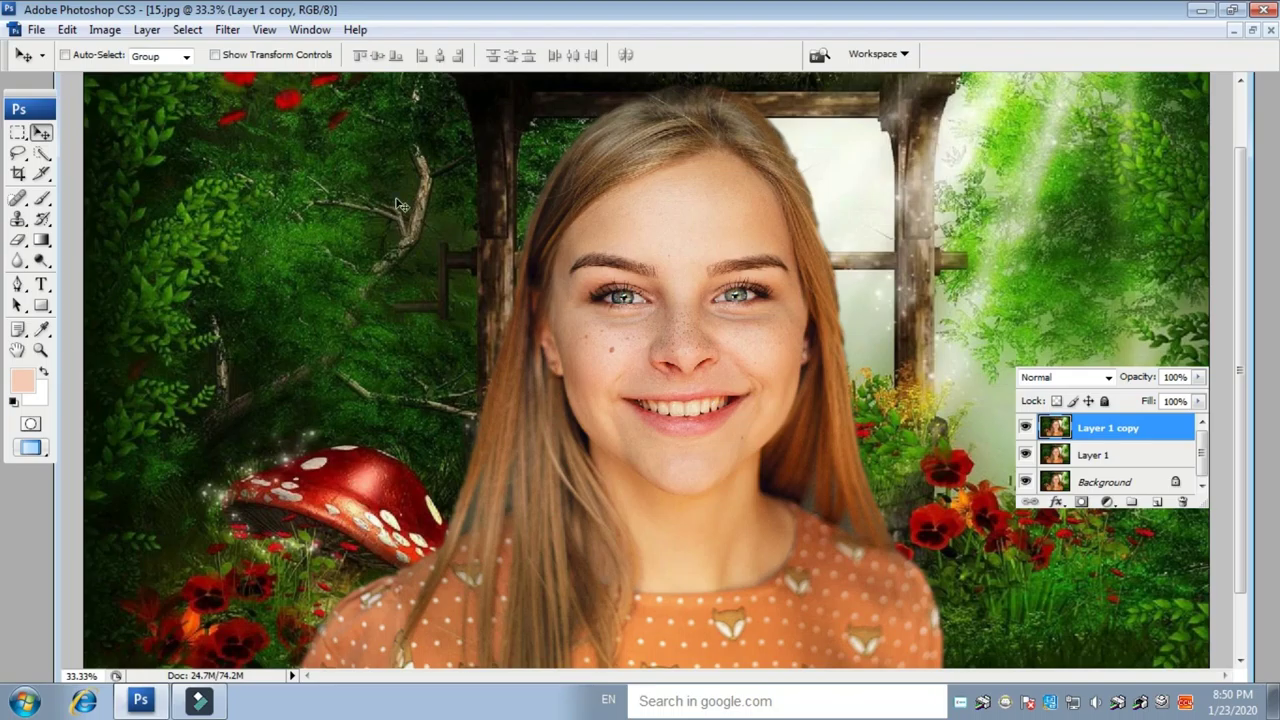
{"action": "left_click", "coordinate": [227, 30]}
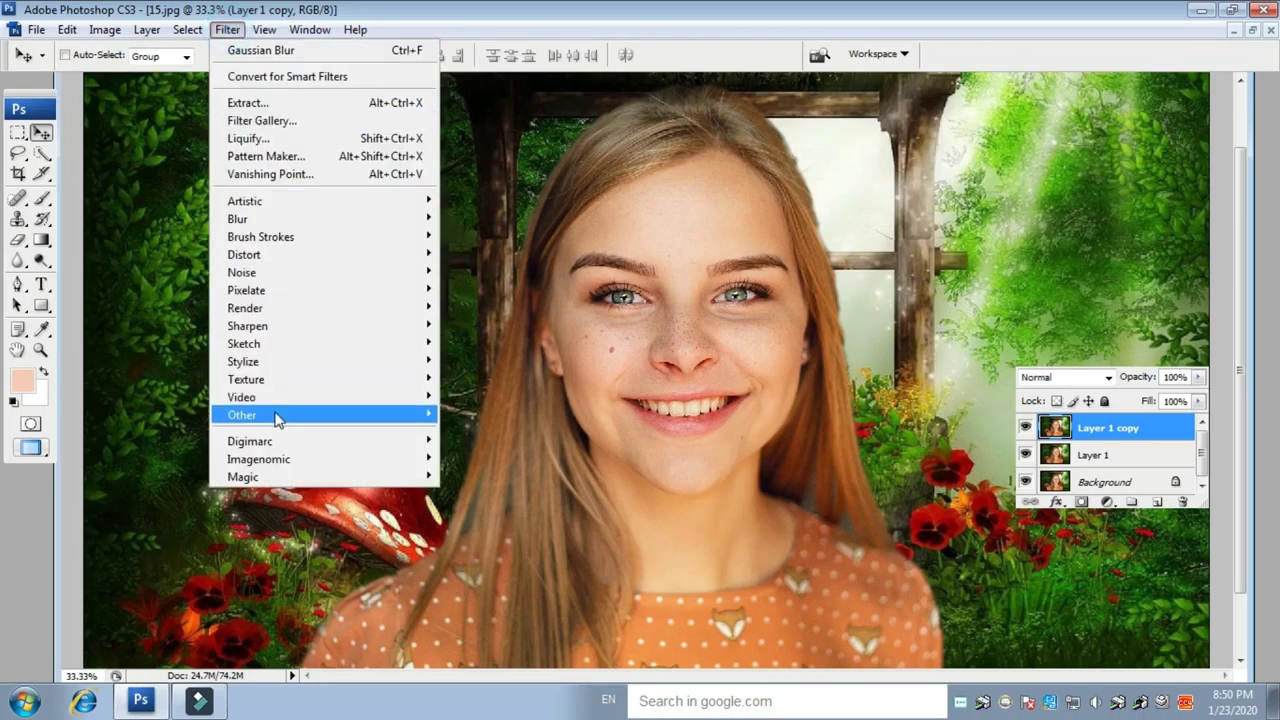
{"action": "mouse_move", "coordinate": [268, 424]}
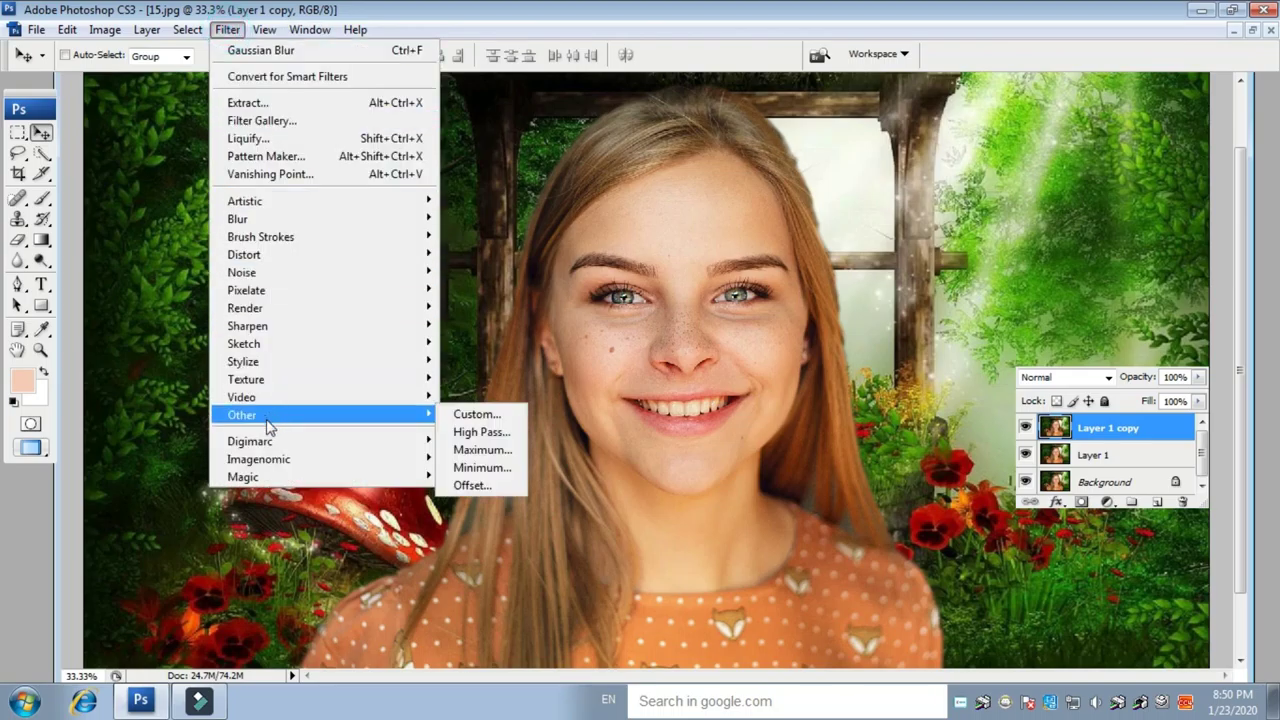
{"action": "left_click", "coordinate": [478, 432]}
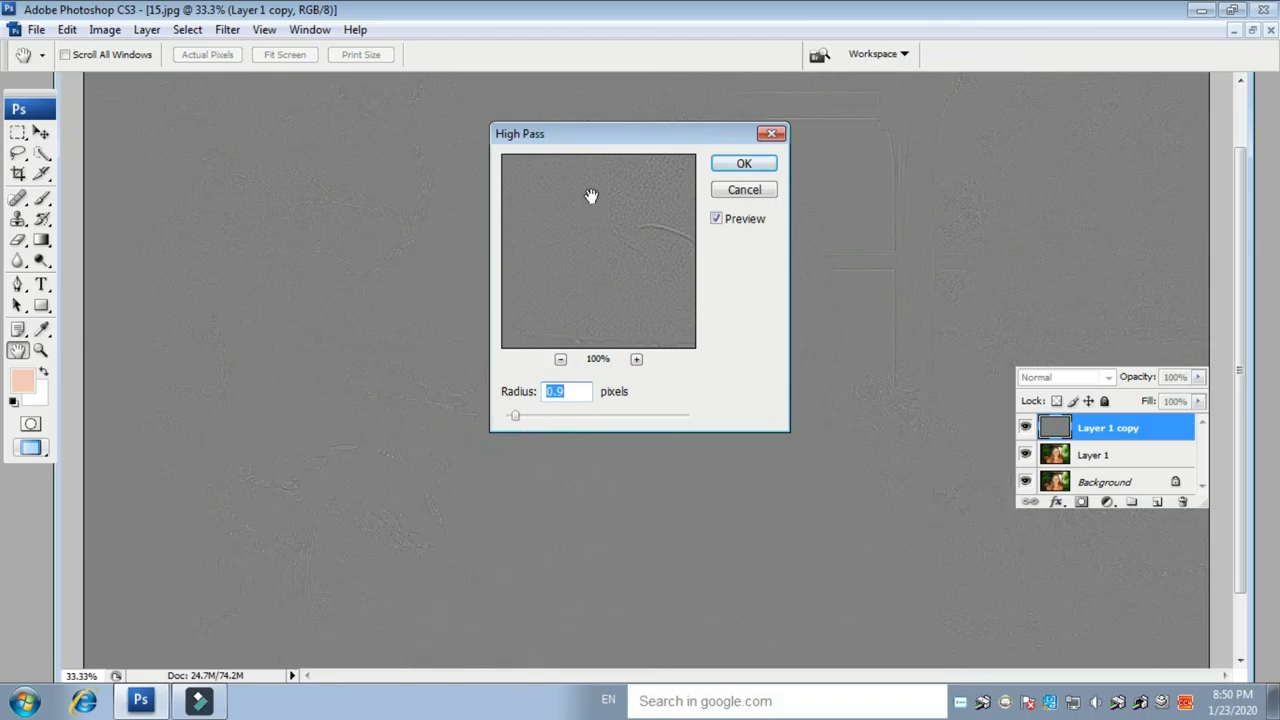
{"action": "left_click_drag", "start_coordinate": [597, 147], "coordinate": [774, 157]}
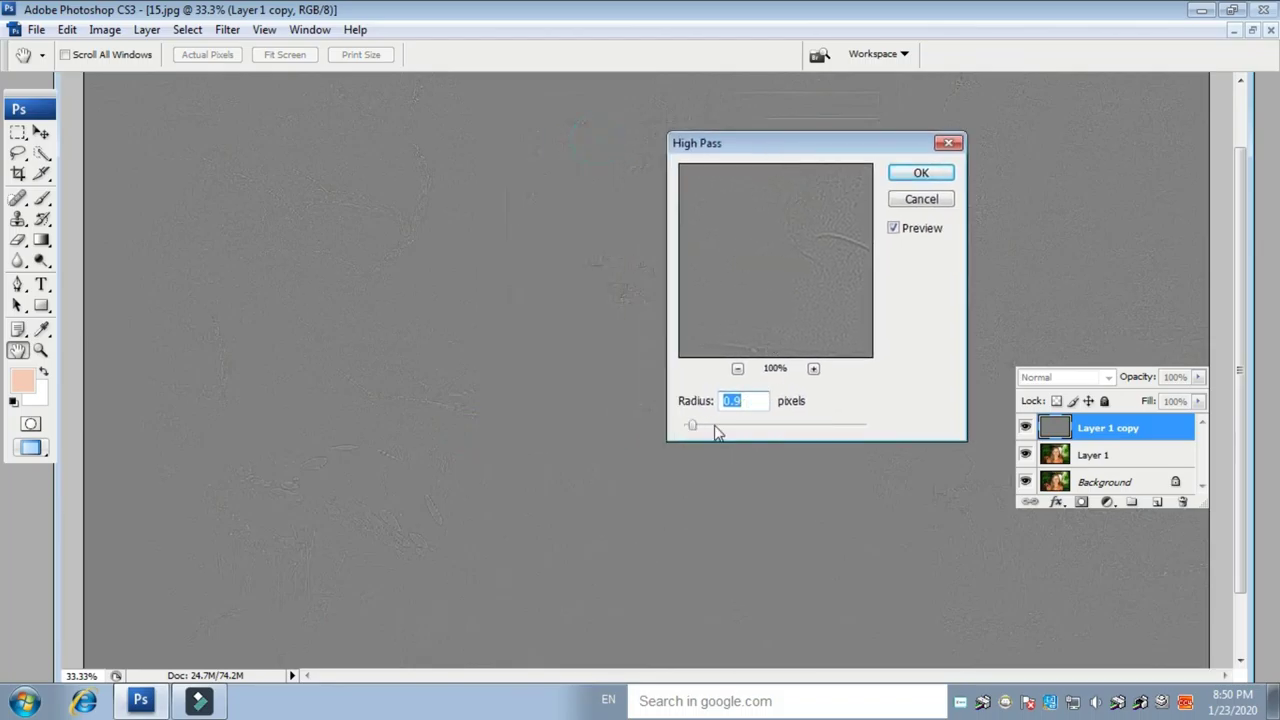
{"action": "left_click", "coordinate": [917, 174]}
{"action": "key", "text": "v"}
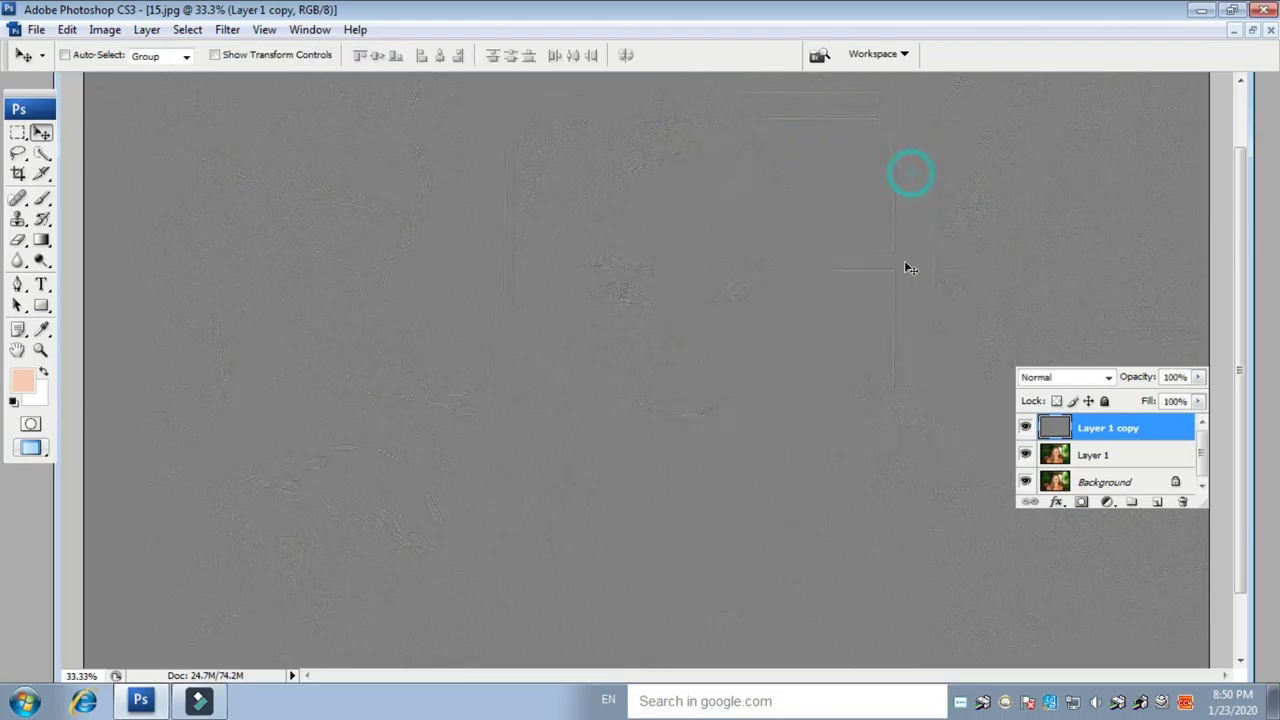
{"action": "left_click", "coordinate": [1098, 380]}
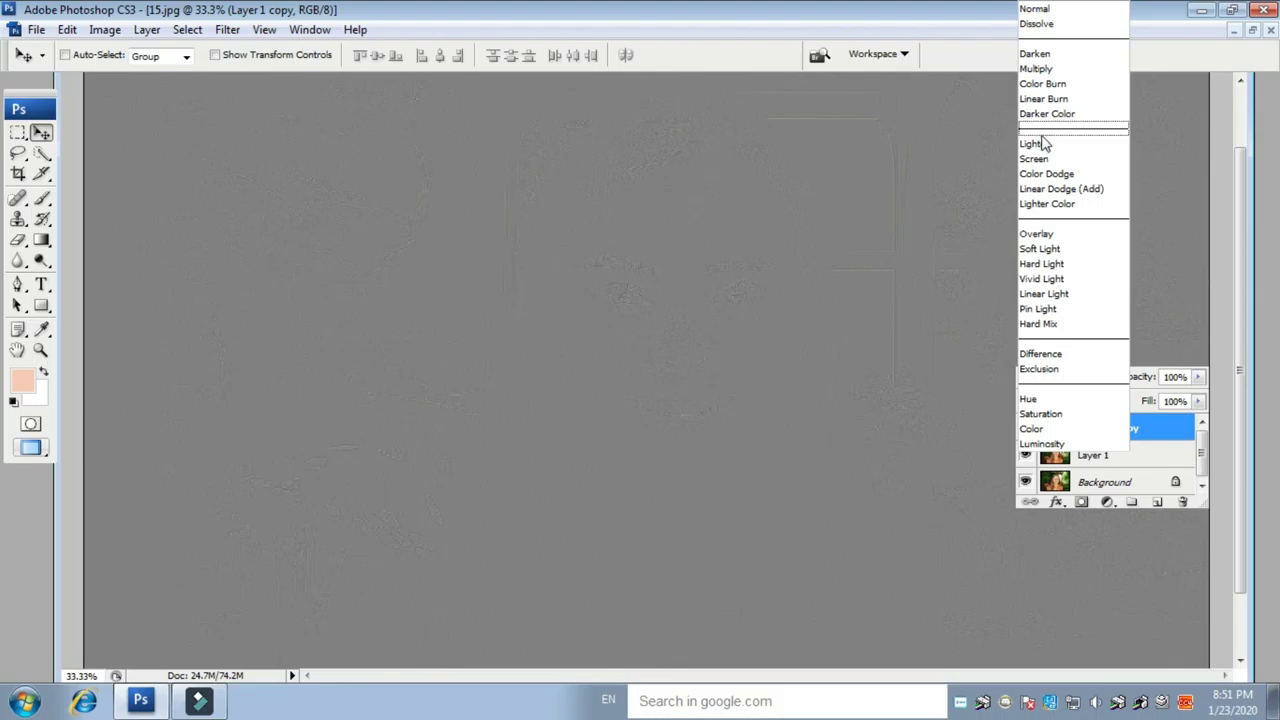
{"action": "left_click", "coordinate": [1062, 280]}
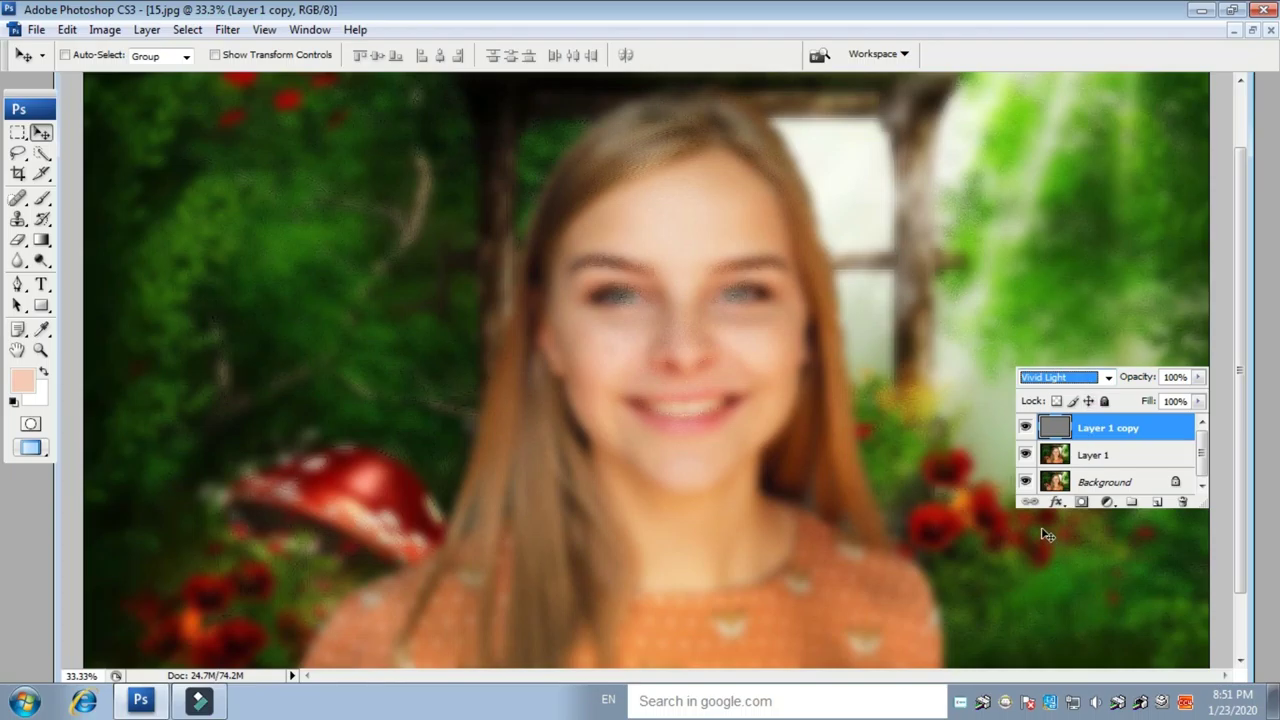
Add a layer mask to the blurred Layer 1 and invert it to black.
{"action": "left_click", "coordinate": [1110, 458]}
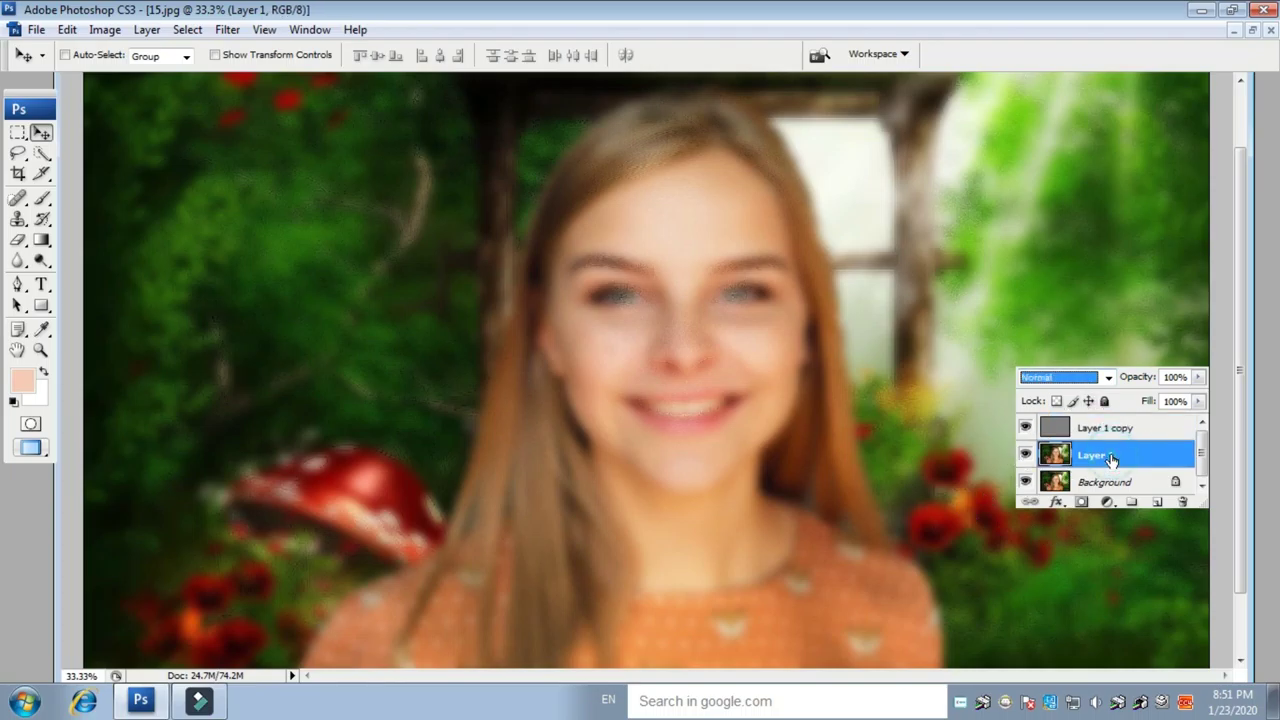
{"action": "left_click", "coordinate": [1081, 503]}
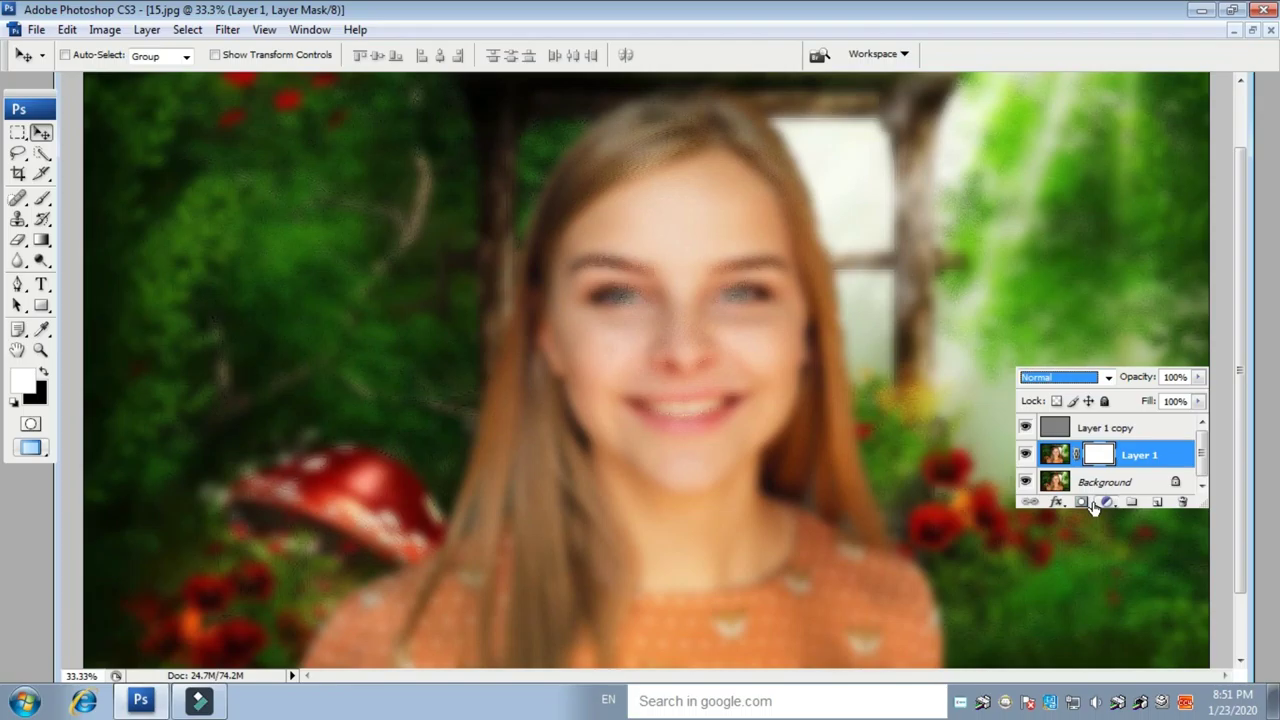
{"action": "key", "text": "ctrl+i"}
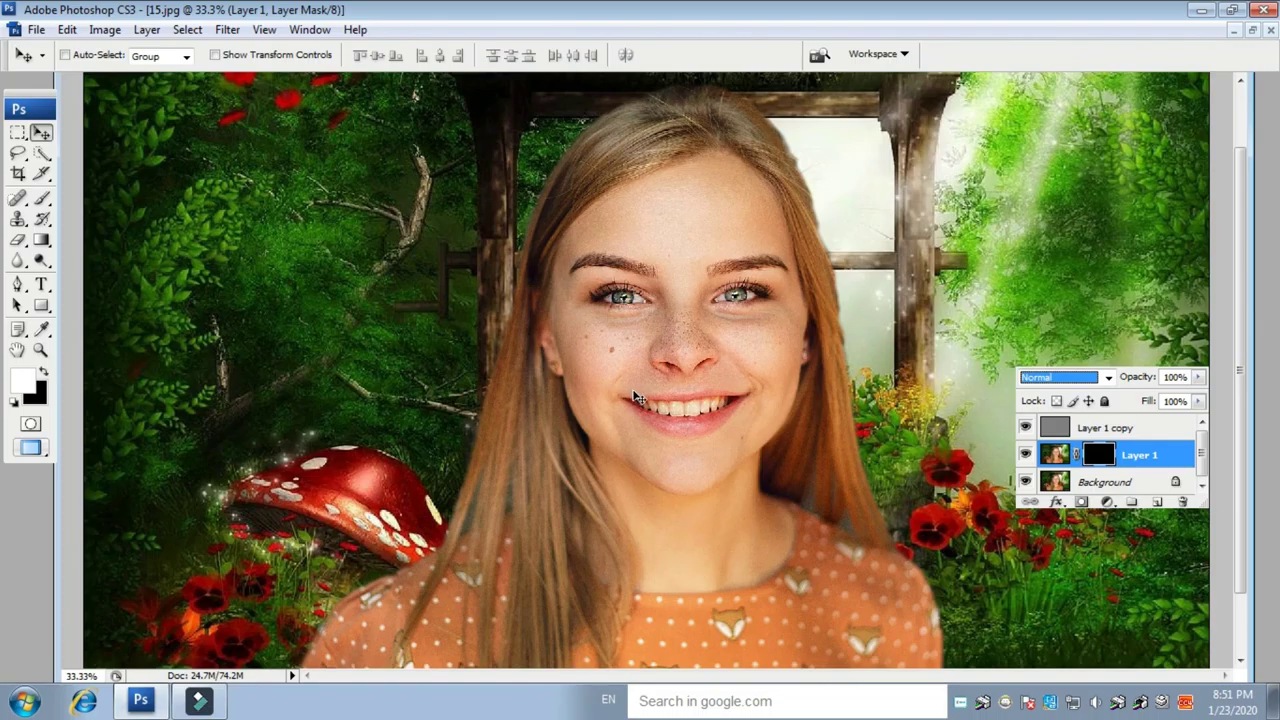
Smooth the forehead and the area between the eyebrows by painting white on Layer 1's mask with a 70 px brush at 59% opacity.
{"action": "key", "text": "ctrl+plus"}
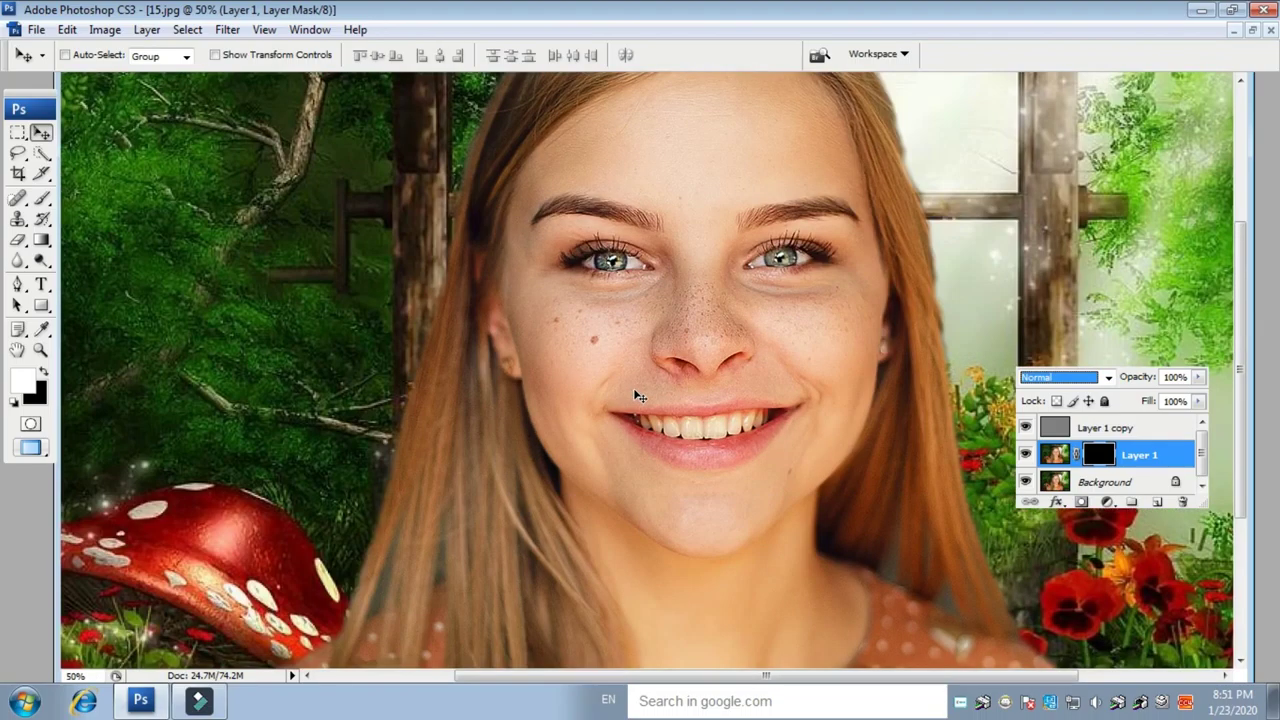
{"action": "key", "text": "ctrl+plus"}
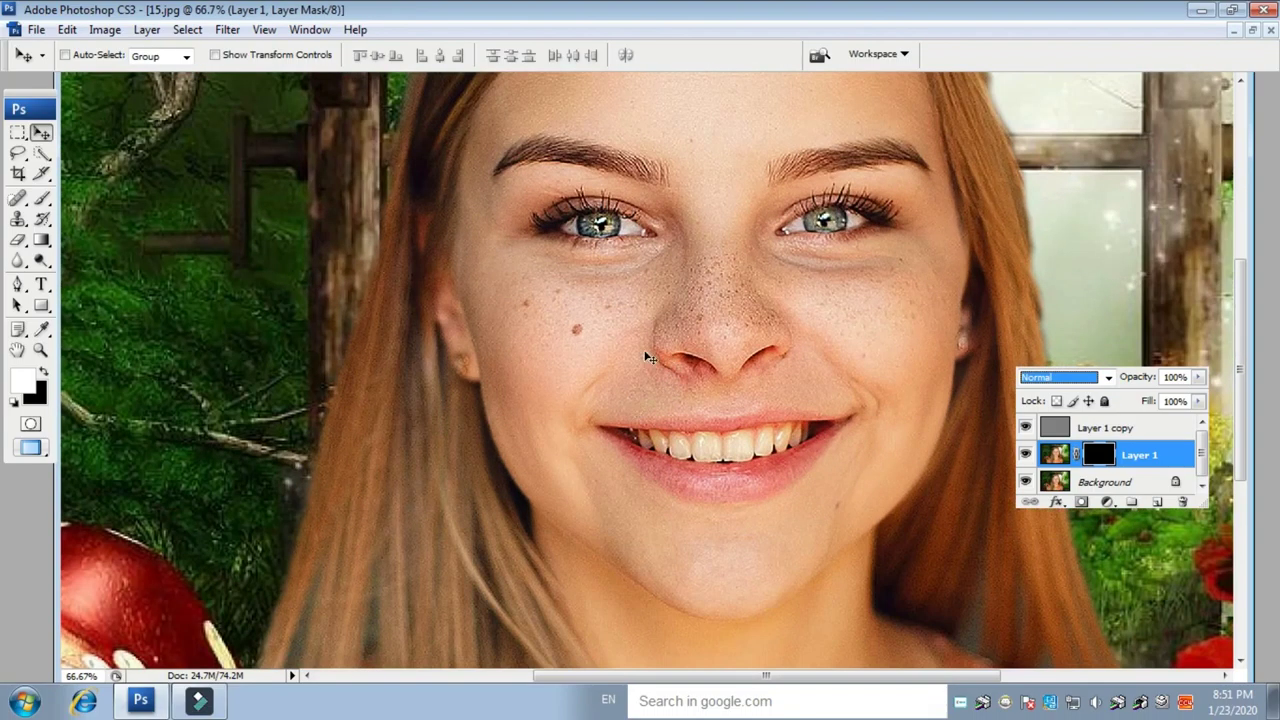
{"action": "left_click", "coordinate": [41, 200]}
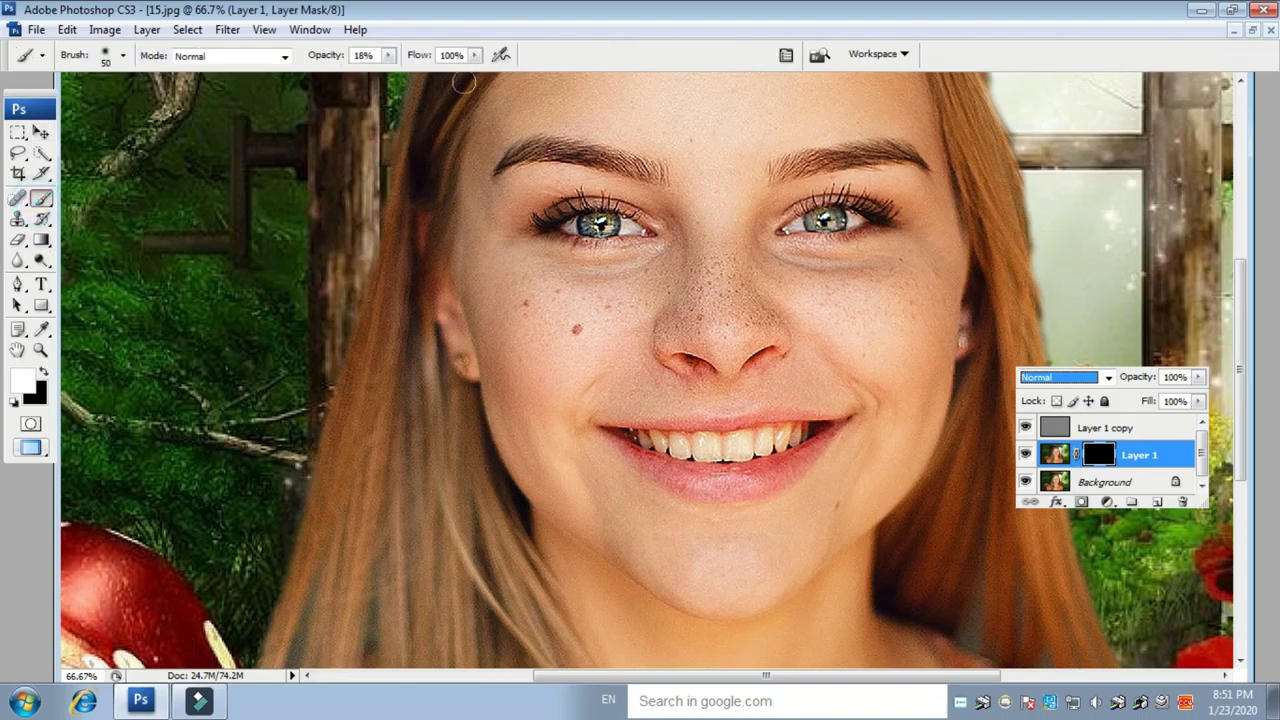
{"action": "left_click", "coordinate": [390, 56]}
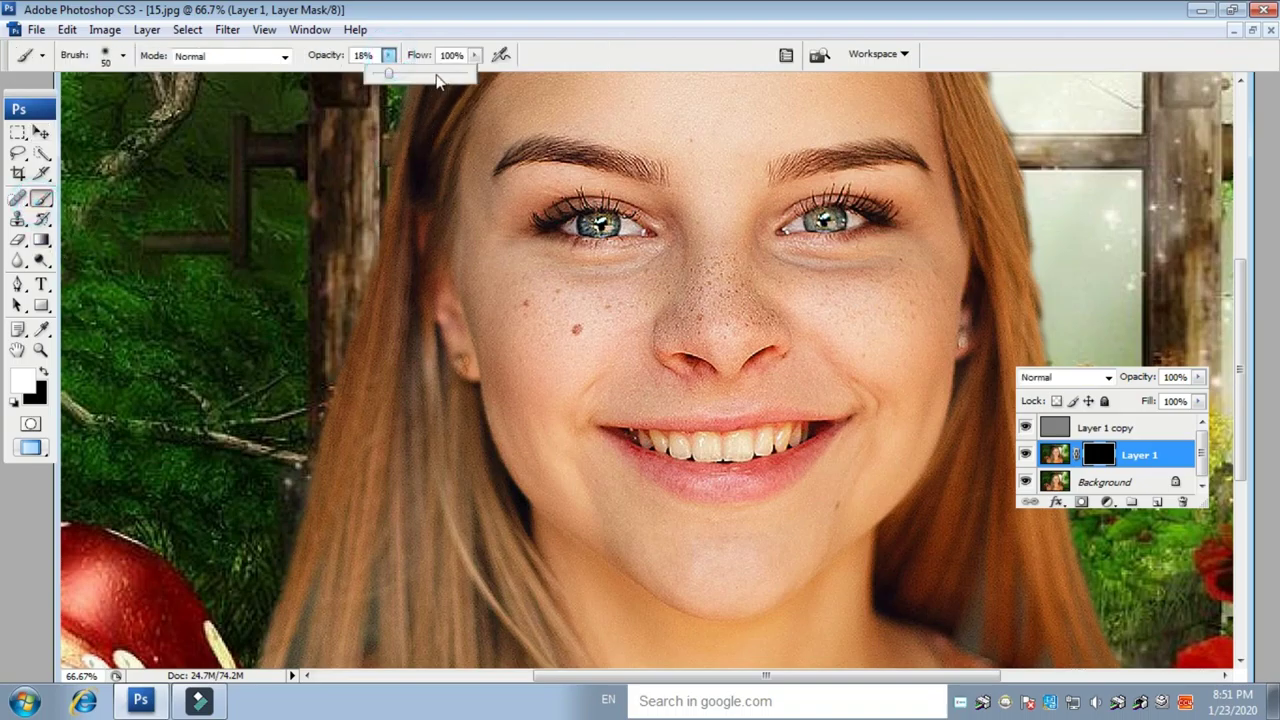
{"action": "left_click", "coordinate": [429, 75]}
{"action": "scroll", "coordinate": [709, 189], "scroll_direction": "up", "scroll_amount": 4}
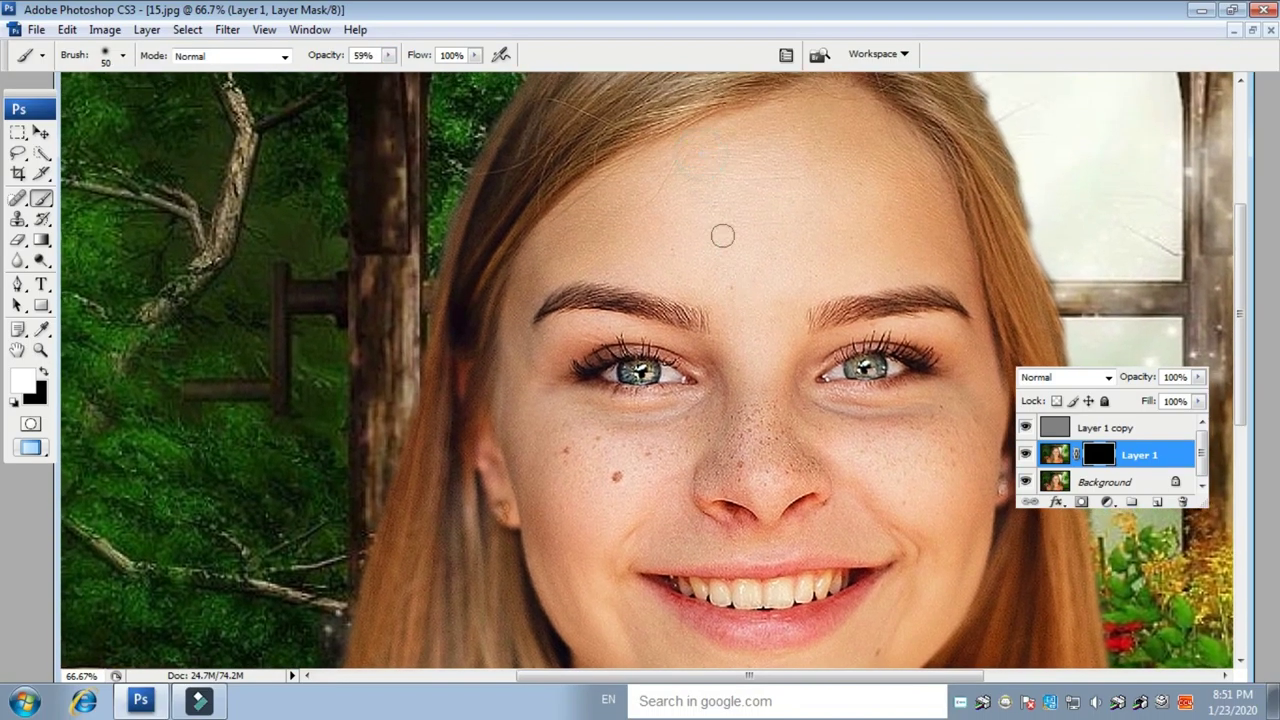
{"action": "key", "text": "bracketright"}
{"action": "key", "text": "bracketright"}
{"action": "mouse_move", "coordinate": [690, 146]}
{"action": "left_mouse_down"}
{"action": "mouse_move", "coordinate": [630, 228]}
{"action": "mouse_move", "coordinate": [657, 160]}
{"action": "left_mouse_up"}
{"action": "mouse_move", "coordinate": [600, 196]}
{"action": "left_mouse_down"}
{"action": "mouse_move", "coordinate": [546, 256]}
{"action": "mouse_move", "coordinate": [601, 251]}
{"action": "mouse_move", "coordinate": [574, 249]}
{"action": "mouse_move", "coordinate": [636, 266]}
{"action": "left_mouse_up"}
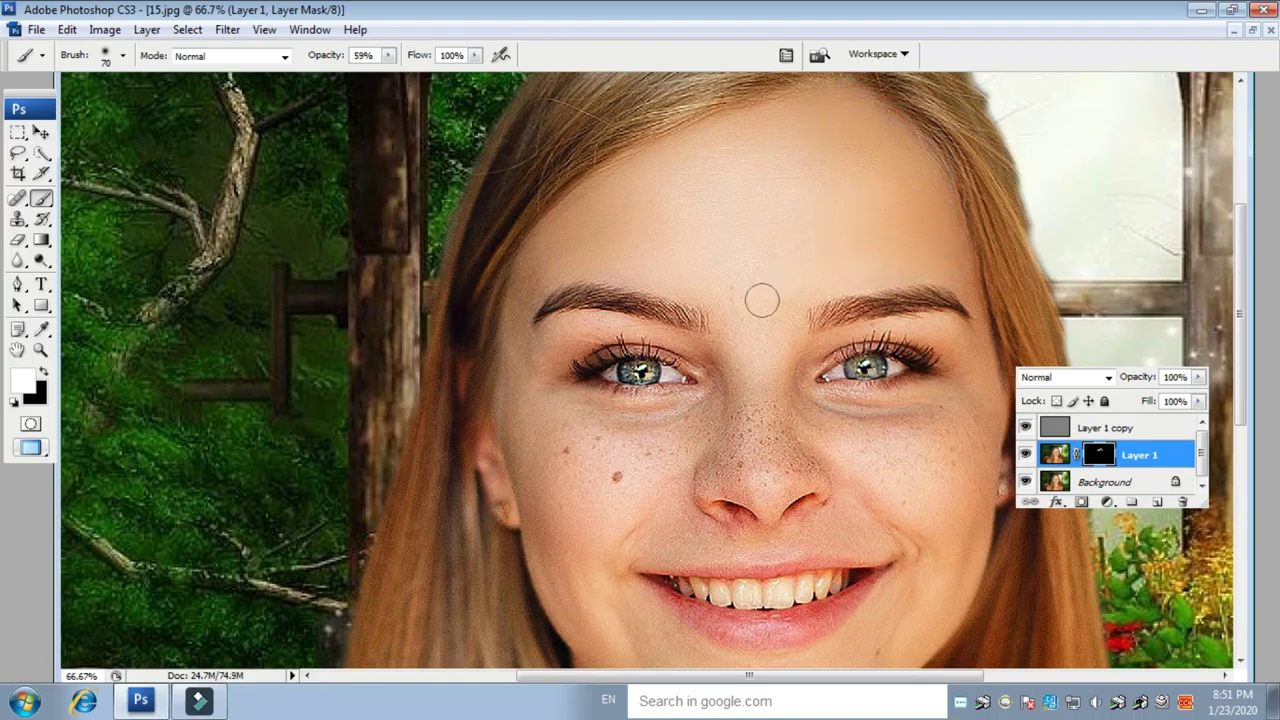
{"action": "mouse_move", "coordinate": [697, 226]}
{"action": "left_mouse_down"}
{"action": "mouse_move", "coordinate": [891, 159]}
{"action": "mouse_move", "coordinate": [899, 242]}
{"action": "mouse_move", "coordinate": [768, 257]}
{"action": "left_mouse_up"}
{"action": "key", "text": "ctrl+i"}
{"action": "left_click_drag", "start_coordinate": [770, 288], "coordinate": [759, 165]}
{"action": "left_click_drag", "start_coordinate": [734, 210], "coordinate": [750, 337]}
Paint white on Layer 1's mask over the cheek on the image's left side to smooth out its moles and freckles.
{"action": "mouse_move", "coordinate": [744, 278]}
{"action": "left_mouse_down"}
{"action": "mouse_move", "coordinate": [739, 331]}
{"action": "mouse_move", "coordinate": [714, 238]}
{"action": "mouse_move", "coordinate": [701, 284]}
{"action": "mouse_move", "coordinate": [652, 302]}
{"action": "mouse_move", "coordinate": [685, 275]}
{"action": "mouse_move", "coordinate": [625, 296]}
{"action": "mouse_move", "coordinate": [660, 278]}
{"action": "mouse_move", "coordinate": [560, 289]}
{"action": "mouse_move", "coordinate": [548, 278]}
{"action": "mouse_move", "coordinate": [615, 333]}
{"action": "left_mouse_up"}
{"action": "mouse_move", "coordinate": [568, 297]}
{"action": "left_mouse_down"}
{"action": "mouse_move", "coordinate": [622, 345]}
{"action": "mouse_move", "coordinate": [653, 304]}
{"action": "mouse_move", "coordinate": [684, 307]}
{"action": "mouse_move", "coordinate": [664, 352]}
{"action": "mouse_move", "coordinate": [615, 334]}
{"action": "mouse_move", "coordinate": [552, 348]}
{"action": "left_mouse_up"}
{"action": "left_click", "coordinate": [685, 309]}
{"action": "left_click", "coordinate": [531, 283]}
{"action": "mouse_move", "coordinate": [505, 280]}
{"action": "left_mouse_down"}
{"action": "mouse_move", "coordinate": [525, 386]}
{"action": "mouse_move", "coordinate": [520, 324]}
{"action": "mouse_move", "coordinate": [561, 441]}
{"action": "mouse_move", "coordinate": [551, 303]}
{"action": "mouse_move", "coordinate": [568, 406]}
{"action": "mouse_move", "coordinate": [600, 350]}
{"action": "left_mouse_up"}
{"action": "left_click", "coordinate": [617, 339]}
{"action": "key", "text": "space"}
{"action": "mouse_move", "coordinate": [571, 397]}
{"action": "left_mouse_down"}
{"action": "mouse_move", "coordinate": [569, 240]}
{"action": "mouse_move", "coordinate": [556, 375]}
{"action": "left_mouse_up"}
{"action": "left_click", "coordinate": [583, 277]}
{"action": "left_click_drag", "start_coordinate": [557, 297], "coordinate": [600, 388]}
{"action": "left_click_drag", "start_coordinate": [603, 285], "coordinate": [650, 387]}
Smooth the chin and the lower jaw around the mouth by painting white on Layer 1's mask.
{"action": "mouse_move", "coordinate": [626, 340]}
{"action": "left_mouse_down"}
{"action": "mouse_move", "coordinate": [658, 380]}
{"action": "mouse_move", "coordinate": [646, 366]}
{"action": "mouse_move", "coordinate": [694, 396]}
{"action": "mouse_move", "coordinate": [774, 412]}
{"action": "left_mouse_up"}
{"action": "left_click_drag", "start_coordinate": [661, 419], "coordinate": [711, 431]}
{"action": "mouse_move", "coordinate": [605, 394]}
{"action": "left_mouse_down"}
{"action": "mouse_move", "coordinate": [681, 463]}
{"action": "mouse_move", "coordinate": [651, 437]}
{"action": "mouse_move", "coordinate": [749, 481]}
{"action": "mouse_move", "coordinate": [714, 466]}
{"action": "mouse_move", "coordinate": [816, 443]}
{"action": "left_mouse_up"}
{"action": "left_click_drag", "start_coordinate": [690, 418], "coordinate": [762, 413]}
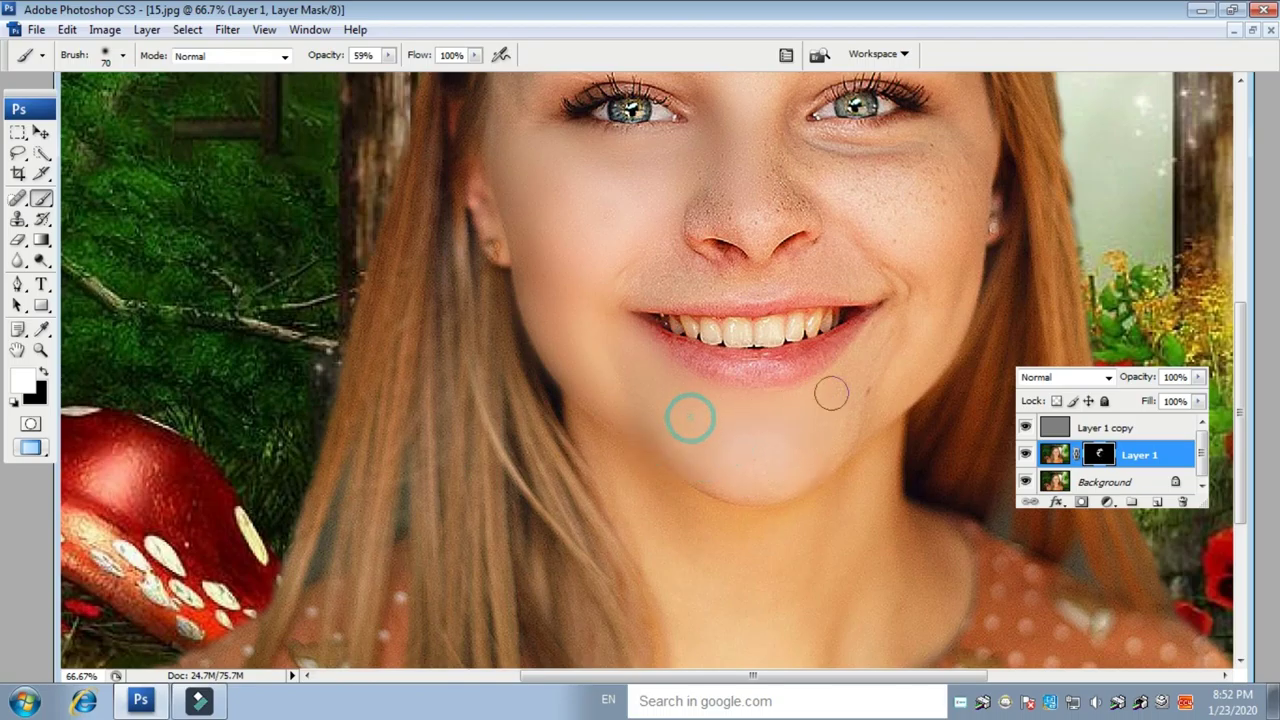
{"action": "mouse_move", "coordinate": [872, 355]}
{"action": "left_mouse_down"}
{"action": "mouse_move", "coordinate": [833, 441]}
{"action": "mouse_move", "coordinate": [793, 418]}
{"action": "mouse_move", "coordinate": [804, 447]}
{"action": "mouse_move", "coordinate": [884, 363]}
{"action": "left_mouse_up"}
{"action": "left_click", "coordinate": [884, 352]}
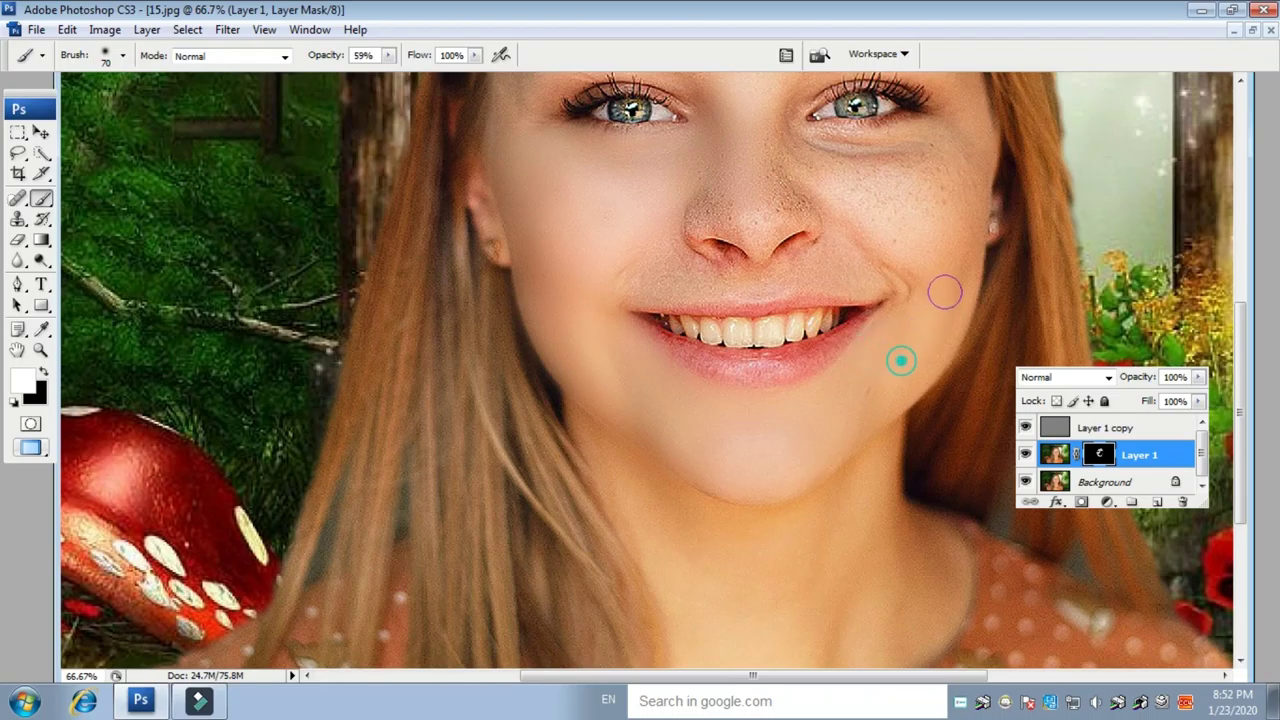
{"action": "mouse_move", "coordinate": [887, 392]}
{"action": "left_mouse_down"}
{"action": "mouse_move", "coordinate": [869, 424]}
{"action": "mouse_move", "coordinate": [856, 394]}
{"action": "left_mouse_up"}
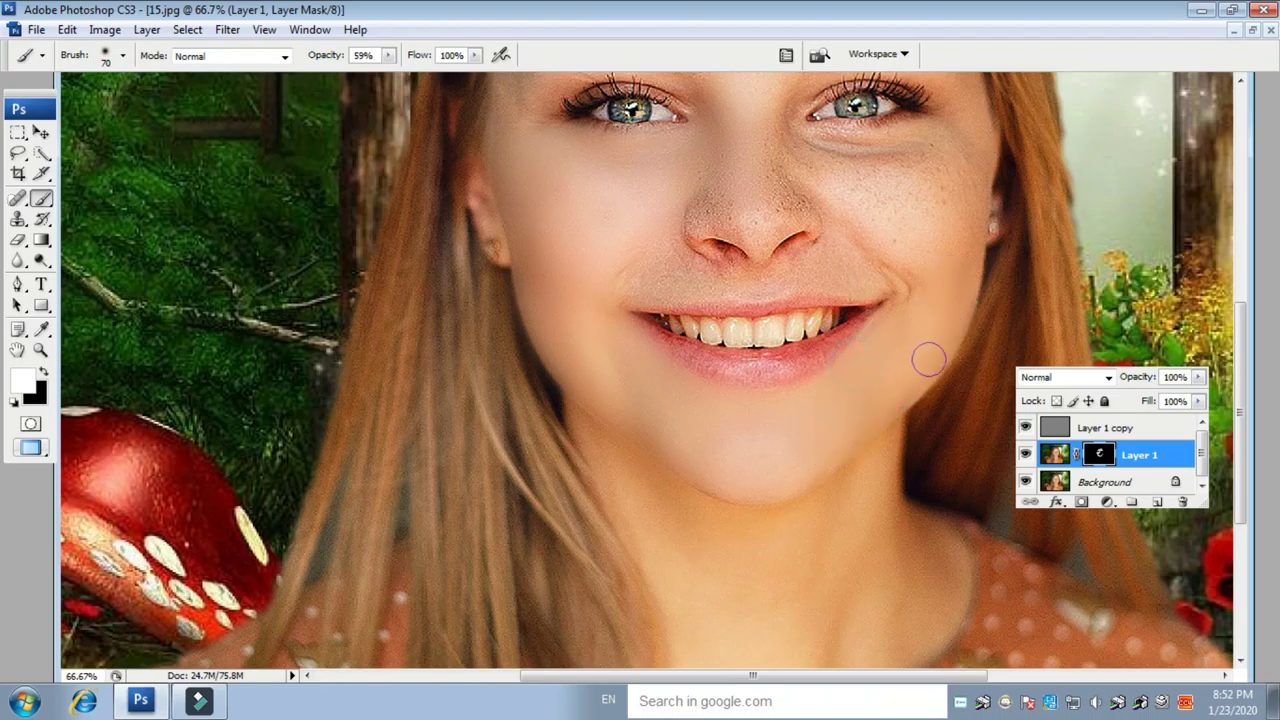
Paint white on Layer 1's mask over the image's right cheek, under-eye area and nose, and touch up the opposite cheek.
{"action": "left_click", "coordinate": [952, 270]}
{"action": "mouse_move", "coordinate": [956, 197]}
{"action": "left_mouse_down"}
{"action": "mouse_move", "coordinate": [954, 133]}
{"action": "mouse_move", "coordinate": [907, 154]}
{"action": "mouse_move", "coordinate": [912, 141]}
{"action": "mouse_move", "coordinate": [858, 148]}
{"action": "mouse_move", "coordinate": [882, 137]}
{"action": "mouse_move", "coordinate": [780, 157]}
{"action": "mouse_move", "coordinate": [790, 106]}
{"action": "mouse_move", "coordinate": [756, 162]}
{"action": "mouse_move", "coordinate": [783, 193]}
{"action": "mouse_move", "coordinate": [769, 214]}
{"action": "mouse_move", "coordinate": [805, 212]}
{"action": "left_mouse_up"}
{"action": "mouse_move", "coordinate": [785, 167]}
{"action": "left_mouse_down"}
{"action": "mouse_move", "coordinate": [837, 188]}
{"action": "mouse_move", "coordinate": [851, 181]}
{"action": "mouse_move", "coordinate": [843, 166]}
{"action": "mouse_move", "coordinate": [916, 163]}
{"action": "mouse_move", "coordinate": [837, 220]}
{"action": "mouse_move", "coordinate": [934, 189]}
{"action": "mouse_move", "coordinate": [860, 206]}
{"action": "left_mouse_up"}
{"action": "mouse_move", "coordinate": [731, 157]}
{"action": "left_mouse_down"}
{"action": "mouse_move", "coordinate": [703, 209]}
{"action": "mouse_move", "coordinate": [689, 209]}
{"action": "mouse_move", "coordinate": [750, 207]}
{"action": "mouse_move", "coordinate": [639, 220]}
{"action": "mouse_move", "coordinate": [607, 200]}
{"action": "mouse_move", "coordinate": [648, 245]}
{"action": "mouse_move", "coordinate": [661, 242]}
{"action": "mouse_move", "coordinate": [614, 280]}
{"action": "mouse_move", "coordinate": [687, 267]}
{"action": "mouse_move", "coordinate": [674, 257]}
{"action": "mouse_move", "coordinate": [669, 271]}
{"action": "mouse_move", "coordinate": [603, 289]}
{"action": "mouse_move", "coordinate": [846, 271]}
{"action": "mouse_move", "coordinate": [844, 246]}
{"action": "mouse_move", "coordinate": [886, 274]}
{"action": "mouse_move", "coordinate": [868, 234]}
{"action": "mouse_move", "coordinate": [846, 236]}
{"action": "mouse_move", "coordinate": [829, 217]}
{"action": "mouse_move", "coordinate": [797, 263]}
{"action": "mouse_move", "coordinate": [729, 260]}
{"action": "mouse_move", "coordinate": [649, 218]}
{"action": "mouse_move", "coordinate": [672, 196]}
{"action": "left_mouse_up"}
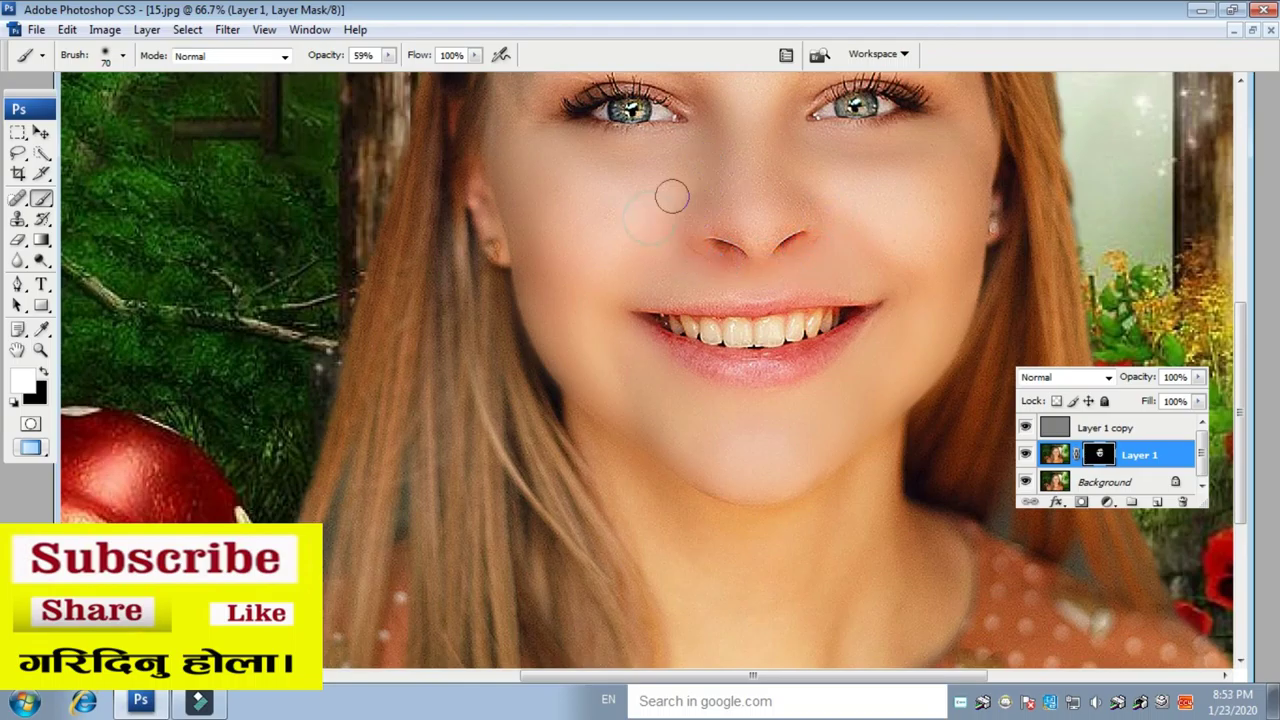
{"action": "left_click_drag", "start_coordinate": [577, 178], "coordinate": [649, 304]}
{"action": "mouse_move", "coordinate": [578, 159]}
{"action": "left_mouse_down"}
{"action": "mouse_move", "coordinate": [577, 244]}
{"action": "mouse_move", "coordinate": [573, 209]}
{"action": "mouse_move", "coordinate": [567, 232]}
{"action": "mouse_move", "coordinate": [596, 249]}
{"action": "left_mouse_up"}
{"action": "mouse_move", "coordinate": [628, 192]}
{"action": "left_mouse_down"}
{"action": "mouse_move", "coordinate": [593, 208]}
{"action": "mouse_move", "coordinate": [667, 190]}
{"action": "left_mouse_up"}
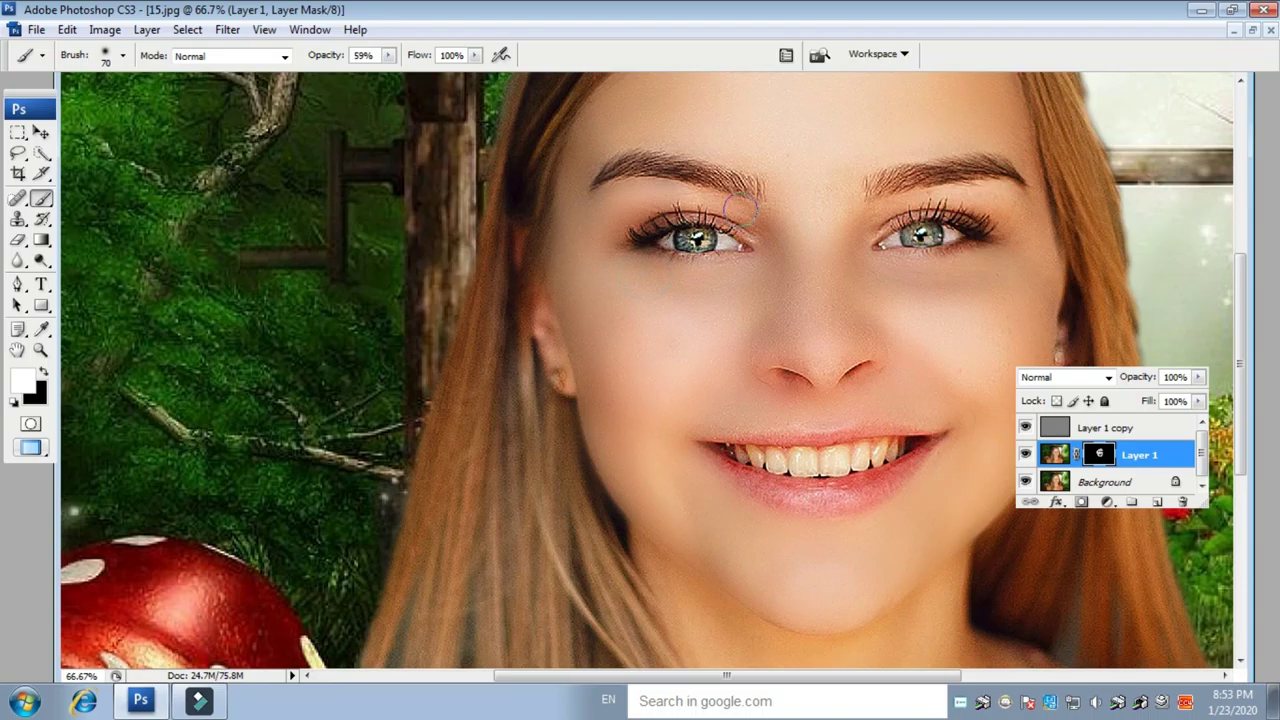
Smooth the skin at the temple and between the eyebrows and eyelids by painting white on Layer 1's mask, reducing the brush to 35 px.
{"action": "left_click", "coordinate": [826, 194]}
{"action": "left_click_drag", "start_coordinate": [828, 292], "coordinate": [677, 326]}
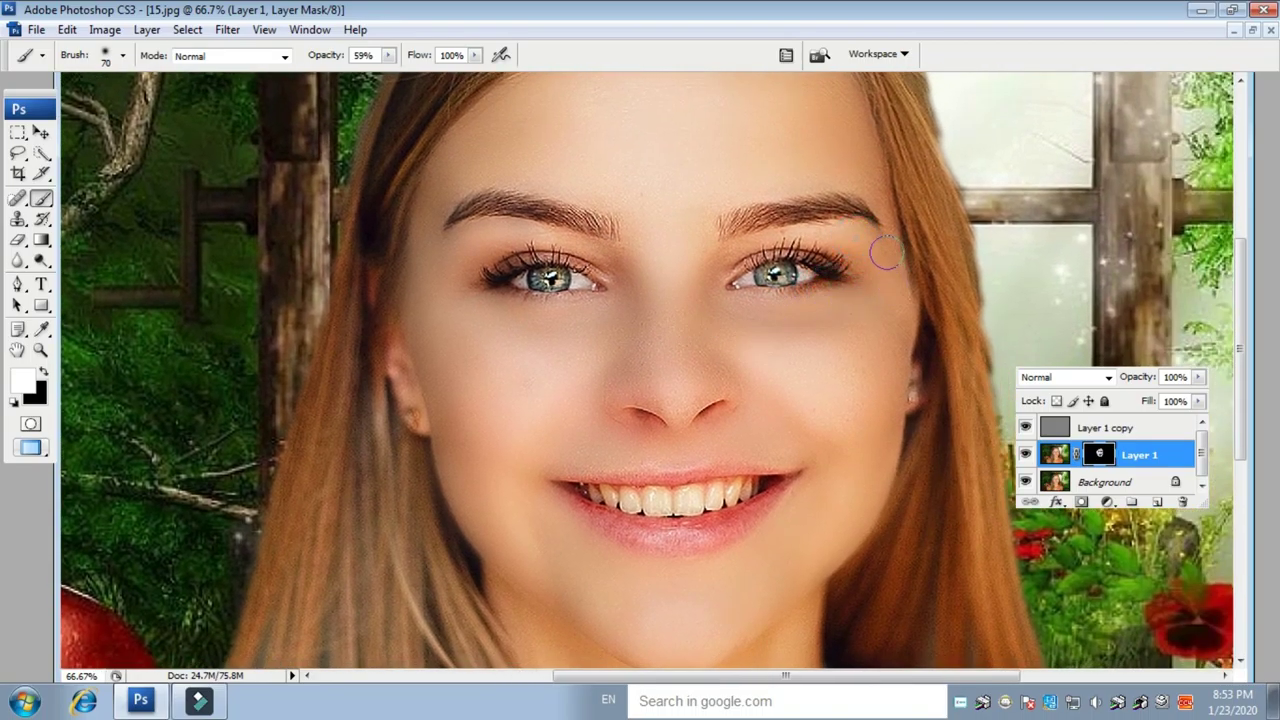
{"action": "left_click", "coordinate": [881, 191]}
{"action": "key", "text": "bracketleft"}
{"action": "left_click_drag", "start_coordinate": [889, 265], "coordinate": [866, 289]}
{"action": "left_click_drag", "start_coordinate": [817, 234], "coordinate": [751, 242]}
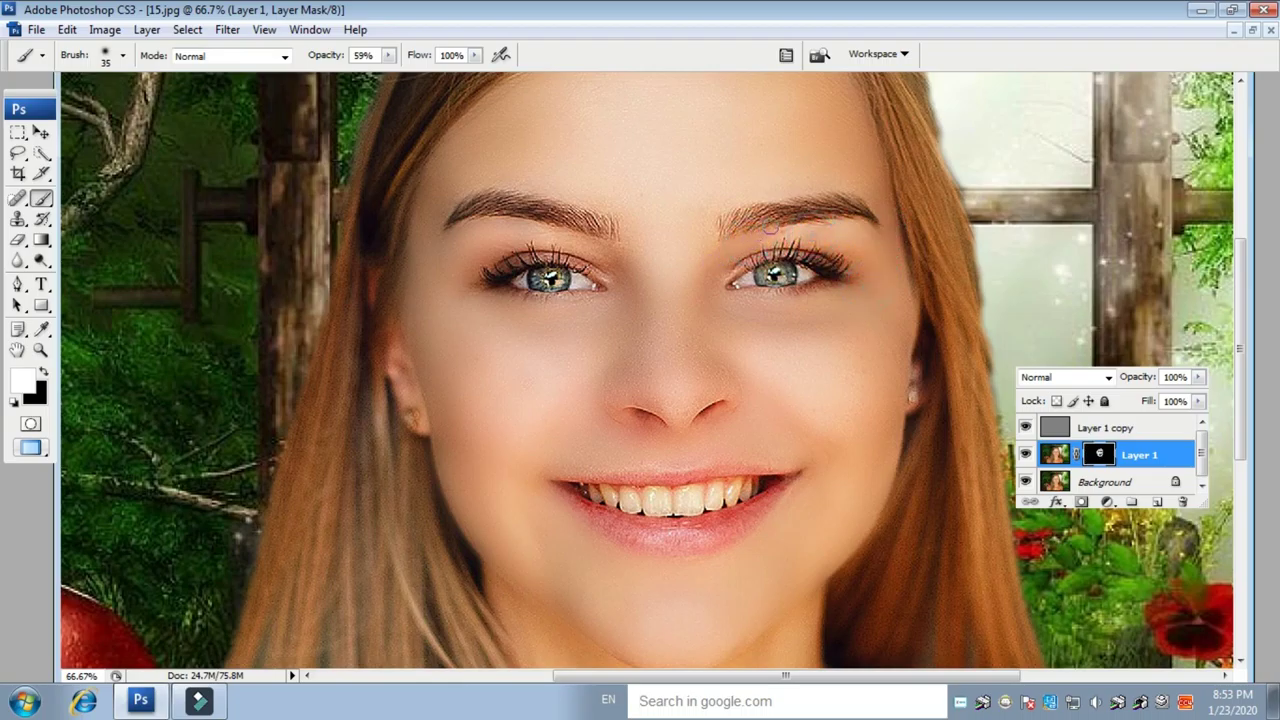
{"action": "mouse_move", "coordinate": [529, 228]}
{"action": "left_mouse_down"}
{"action": "mouse_move", "coordinate": [597, 244]}
{"action": "mouse_move", "coordinate": [617, 268]}
{"action": "left_mouse_up"}
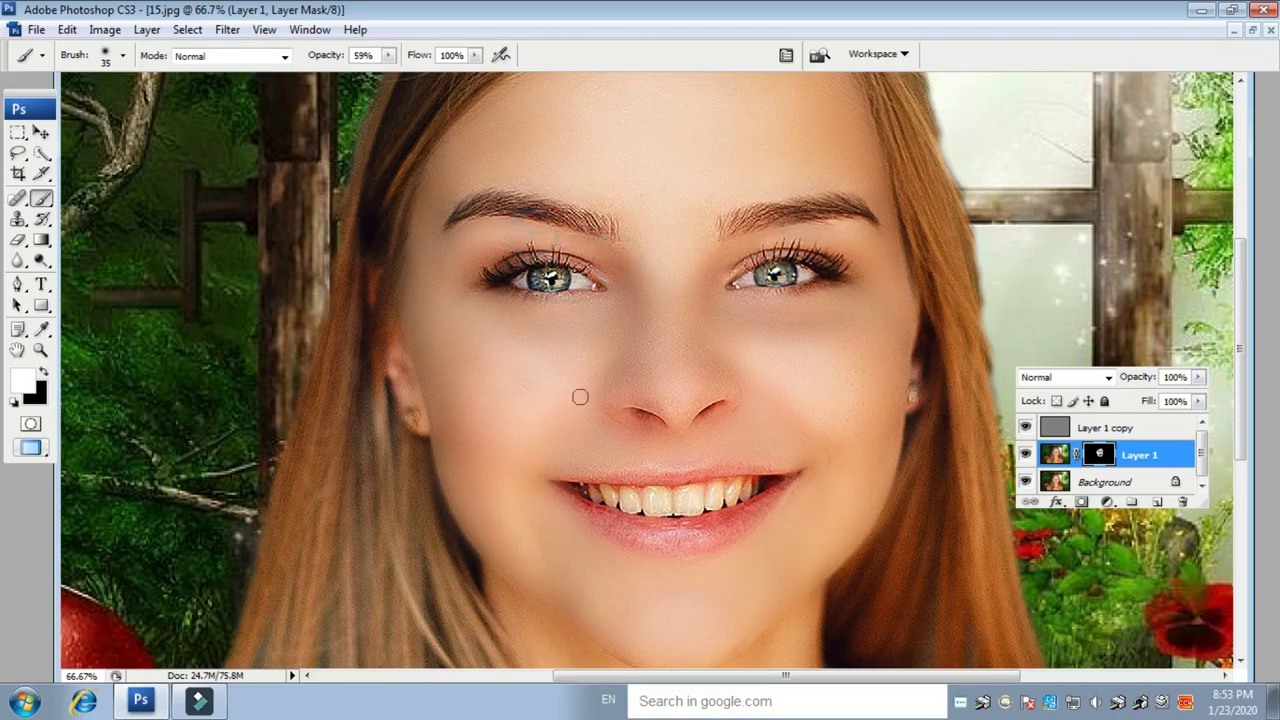
Touch up both cheeks and the area beside the nose and mouth by painting white on Layer 1's mask with the 35 px brush.
{"action": "scroll", "coordinate": [585, 395], "scroll_direction": "down", "scroll_amount": 4}
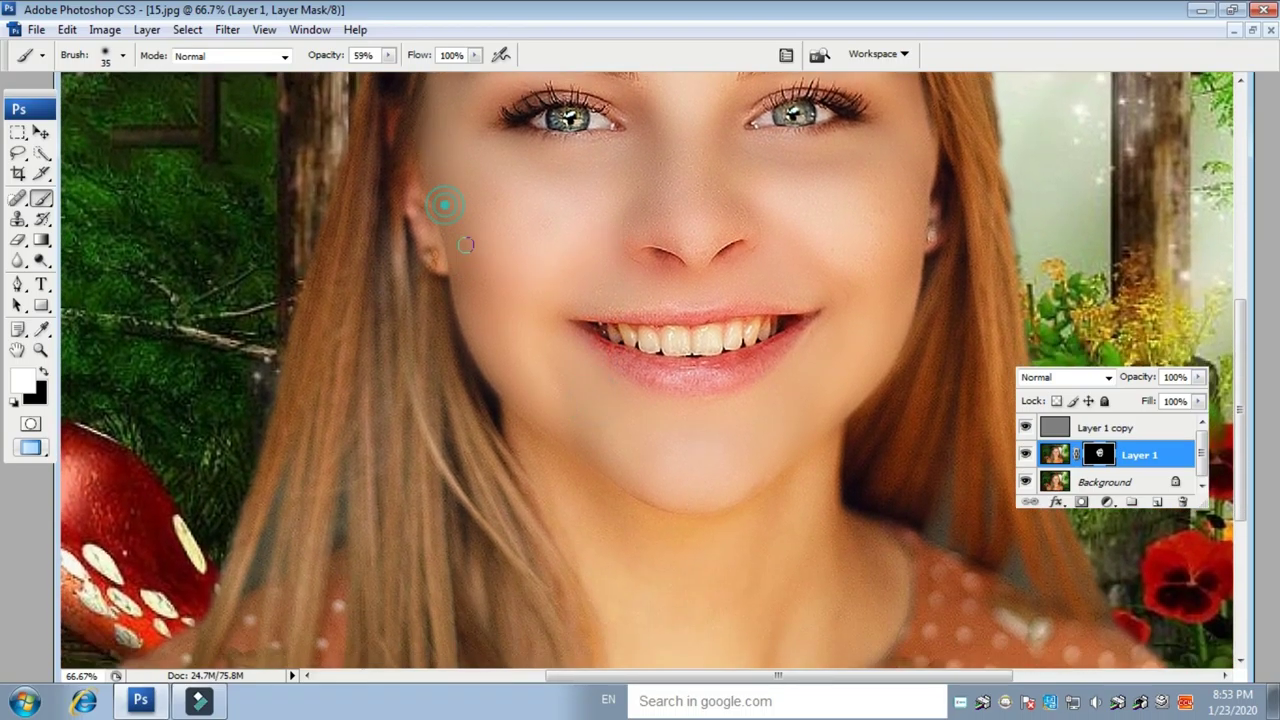
{"action": "left_click", "coordinate": [454, 288]}
{"action": "left_click", "coordinate": [831, 306]}
{"action": "left_click", "coordinate": [816, 243]}
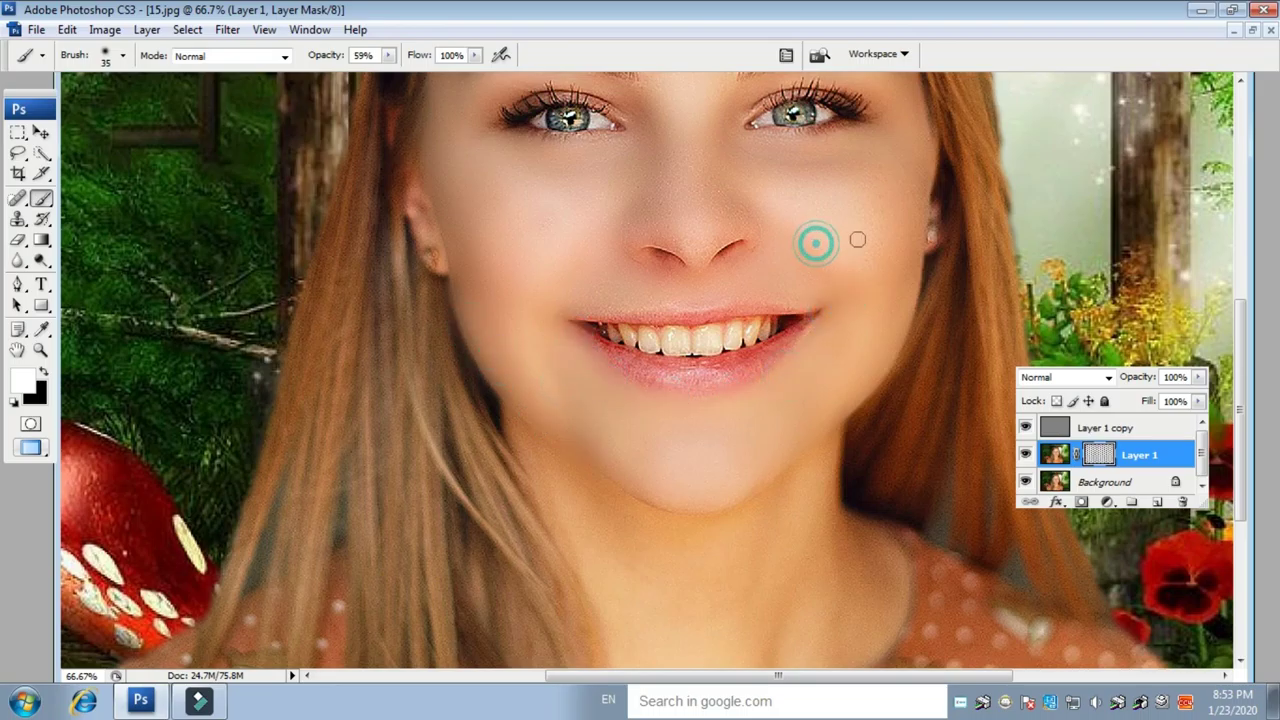
{"action": "left_click", "coordinate": [876, 189]}
{"action": "left_click", "coordinate": [836, 196]}
Smooth the neck and the skin under the chin and jaw by painting white on Layer 1's mask with a 70 px brush.
{"action": "key", "text": "space"}
{"action": "left_click_drag", "start_coordinate": [824, 330], "coordinate": [794, 170]}
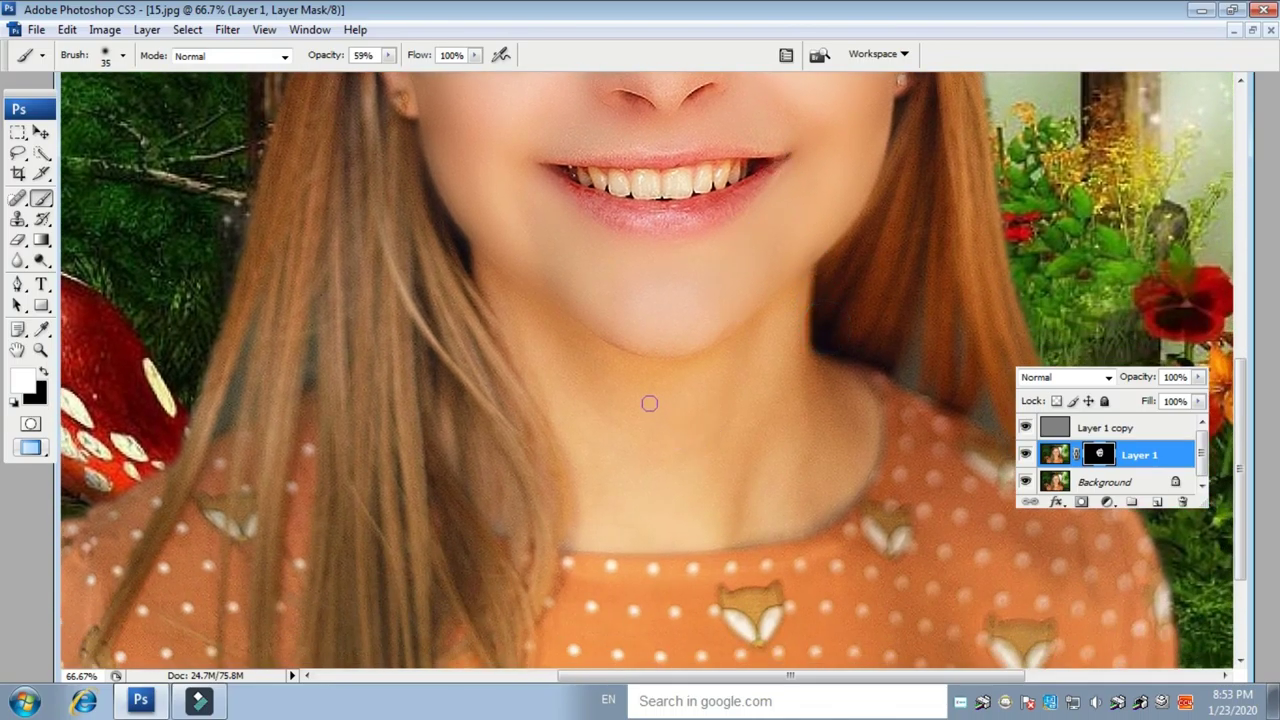
{"action": "left_click", "coordinate": [797, 294]}
{"action": "left_click", "coordinate": [815, 367]}
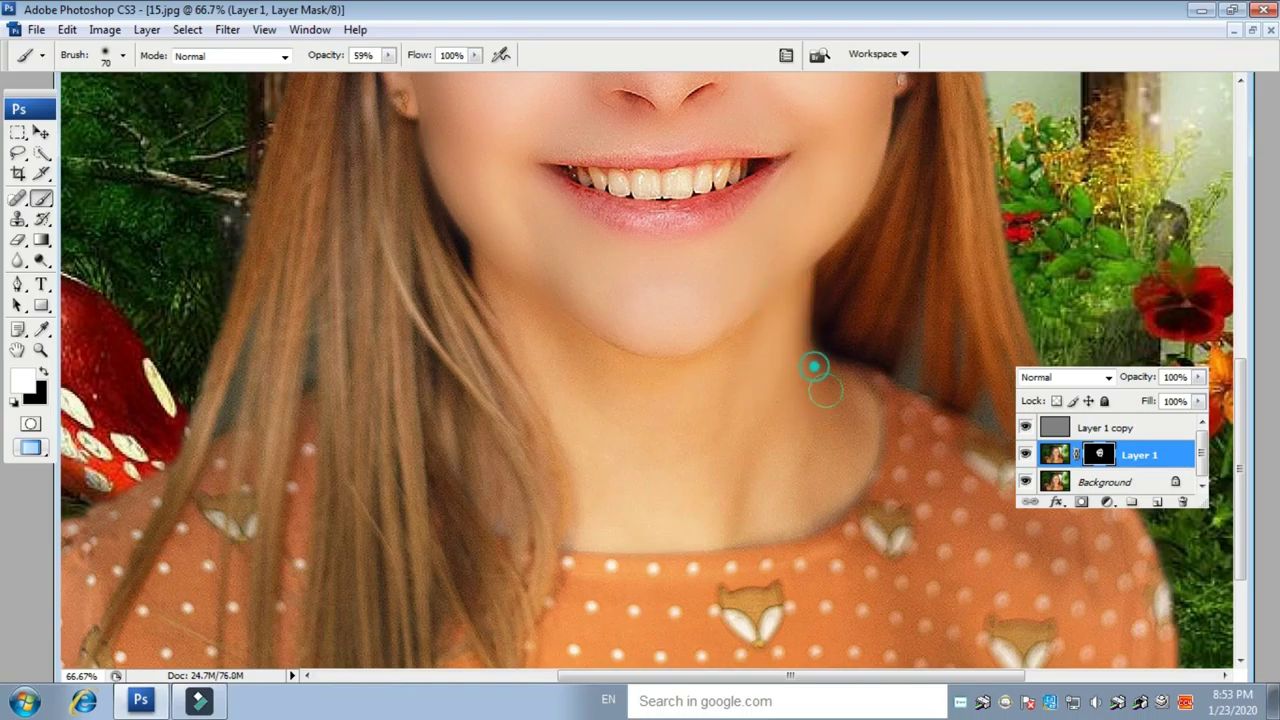
{"action": "left_click", "coordinate": [843, 409]}
{"action": "left_click", "coordinate": [798, 428]}
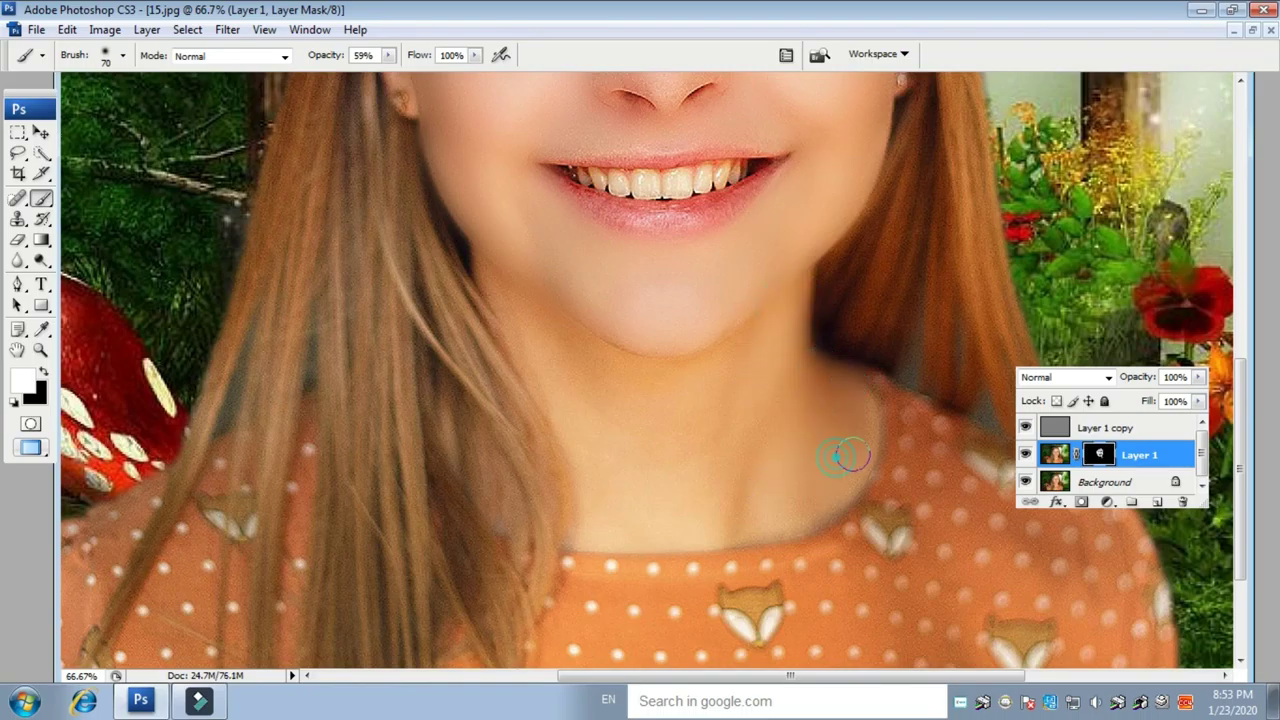
{"action": "left_click", "coordinate": [752, 404]}
{"action": "left_click", "coordinate": [740, 337]}
{"action": "left_click", "coordinate": [670, 347]}
{"action": "left_click", "coordinate": [471, 256]}
{"action": "left_click", "coordinate": [595, 345]}
{"action": "left_click", "coordinate": [629, 372]}
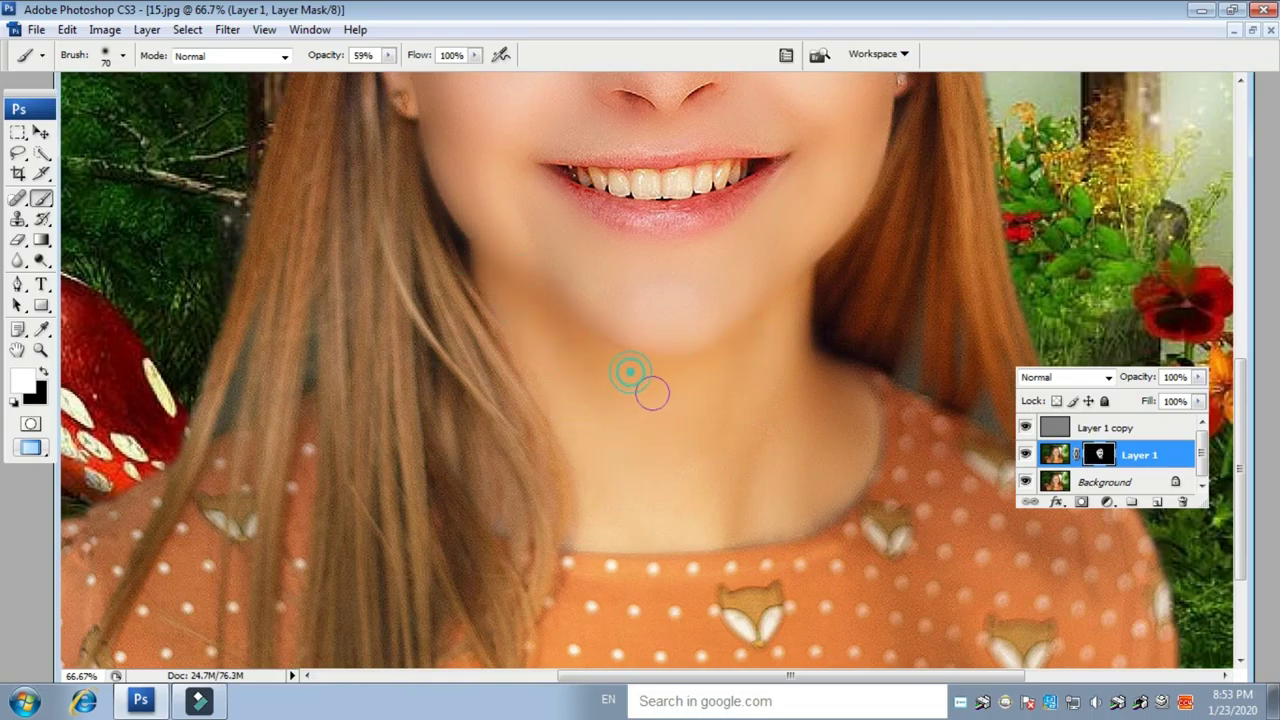
{"action": "left_click", "coordinate": [594, 452]}
Merge Layer 1 copy, the masked Layer 1 and the Background into a single layer.
{"action": "key", "text": "ctrl+minus"}
{"action": "key", "text": "ctrl+minus"}
{"action": "key", "text": "ctrl+minus"}
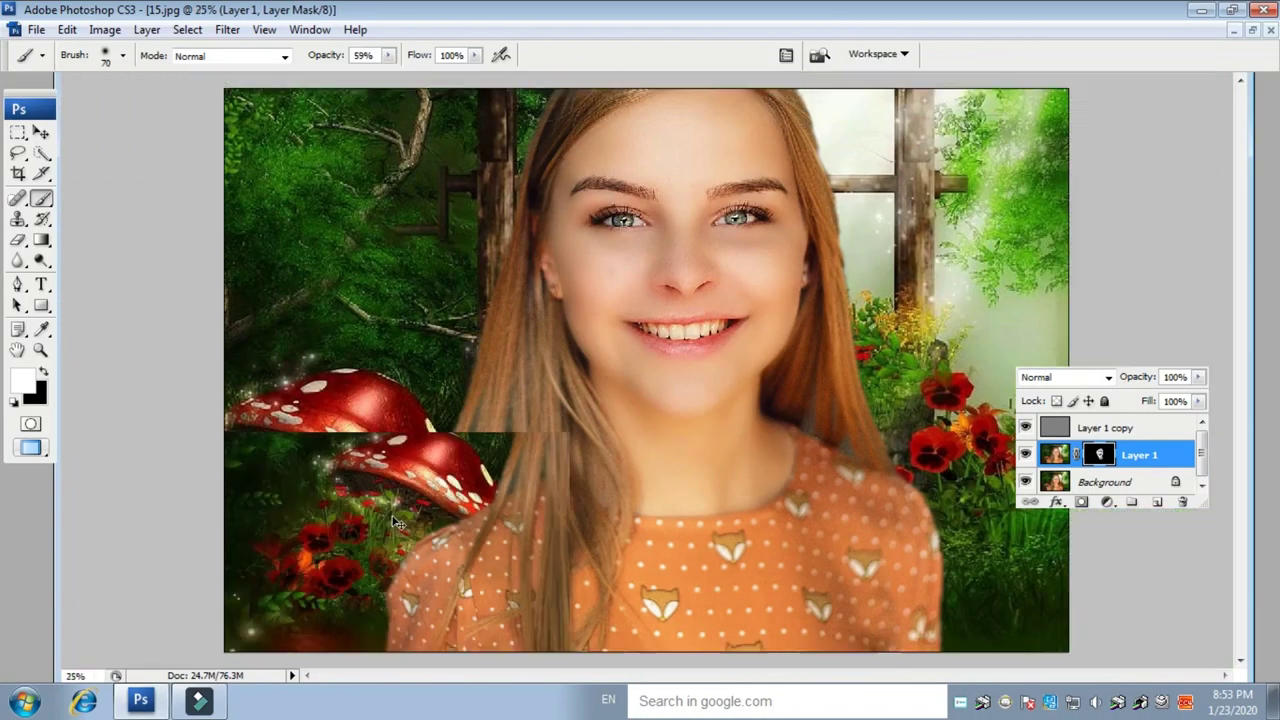
{"action": "key", "text": "ctrl+minus"}
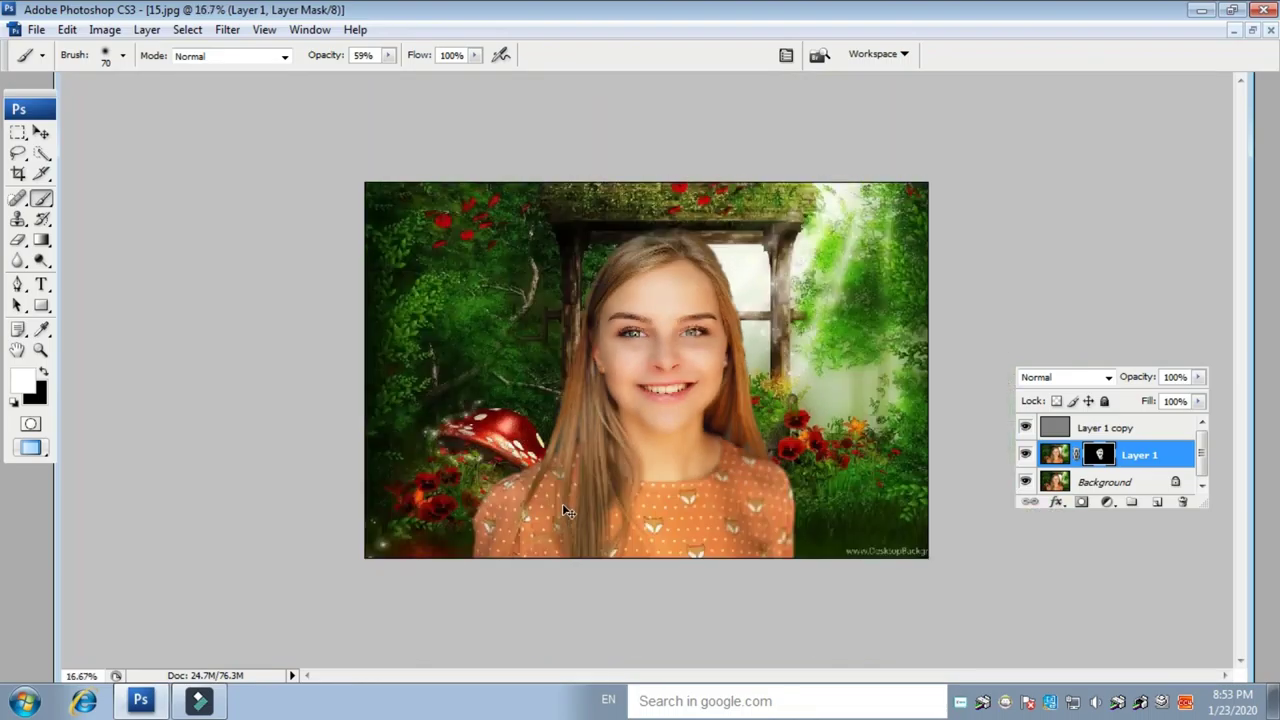
{"action": "key", "text": "ctrl+plus"}
{"action": "key", "text": "ctrl+plus"}
{"action": "key", "text": "ctrl+plus"}
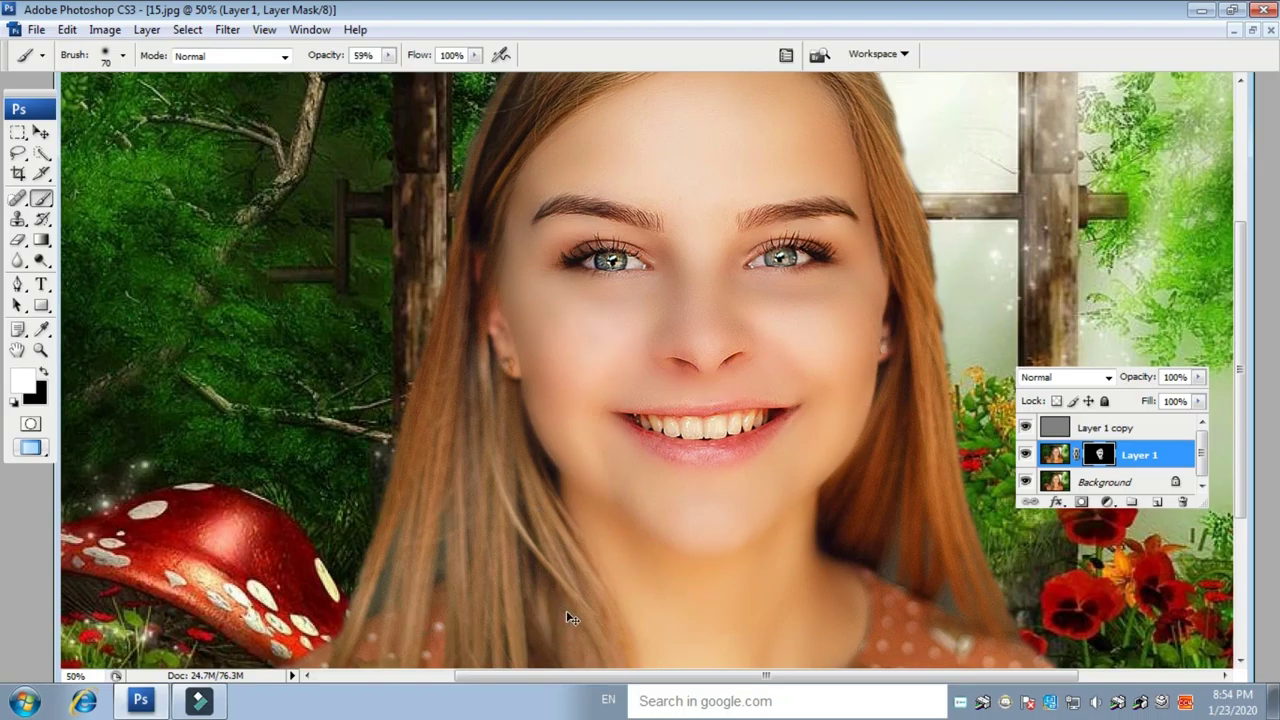
{"action": "key", "text": "ctrl+shift+e"}
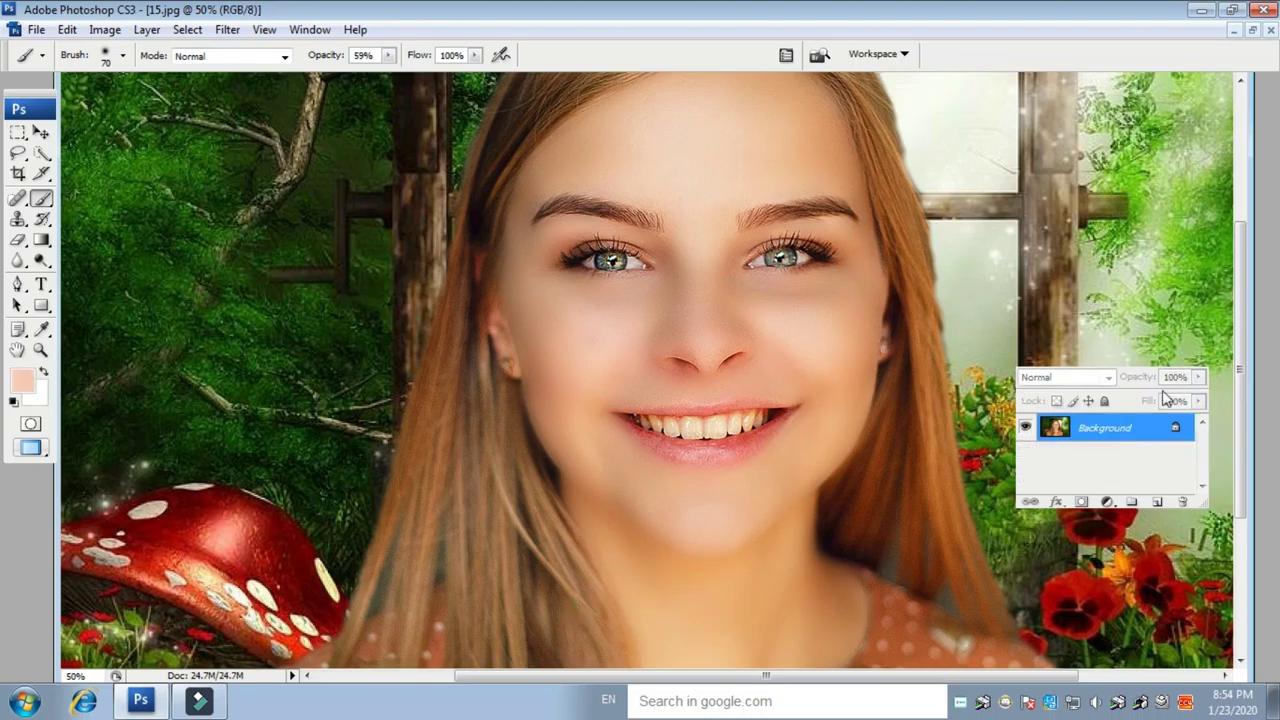
Darken both eyebrows and the upper eyelashes with the Burn tool, using a 60 px brush, Midtones range and 50% exposure.
{"action": "left_click", "coordinate": [40, 262]}
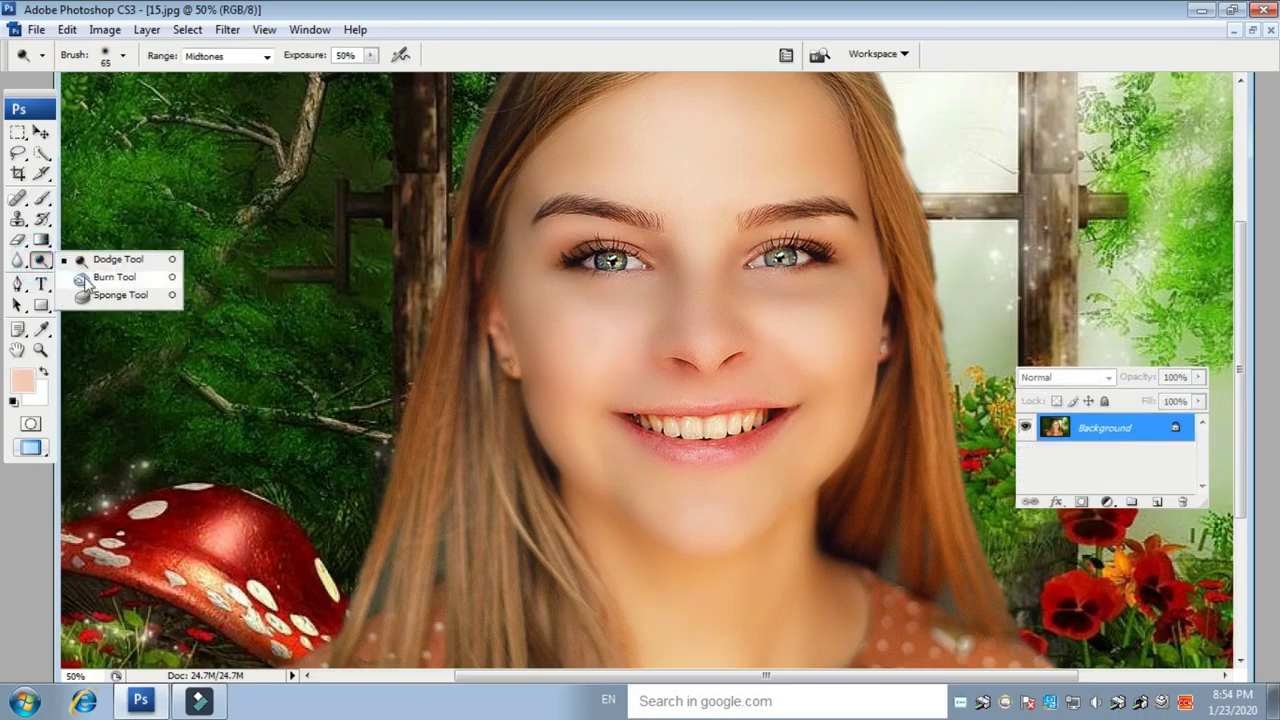
{"action": "left_click", "coordinate": [100, 275]}
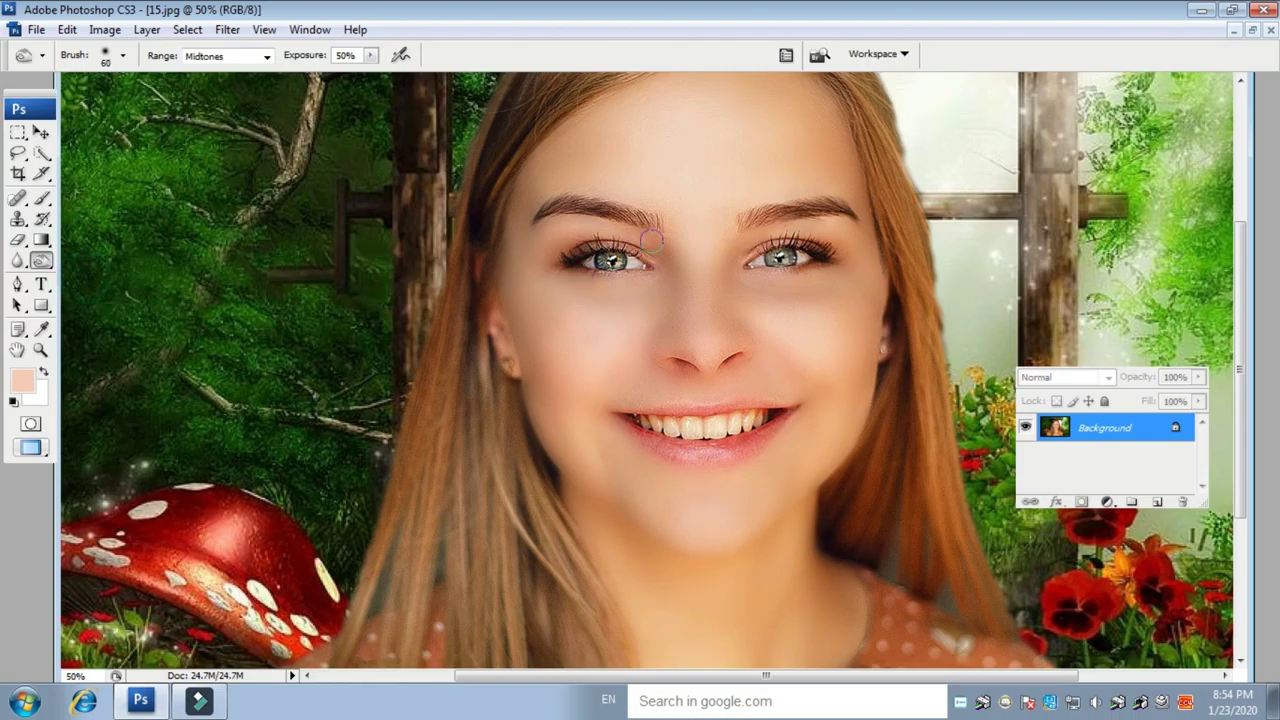
{"action": "left_click_drag", "start_coordinate": [650, 220], "coordinate": [608, 208]}
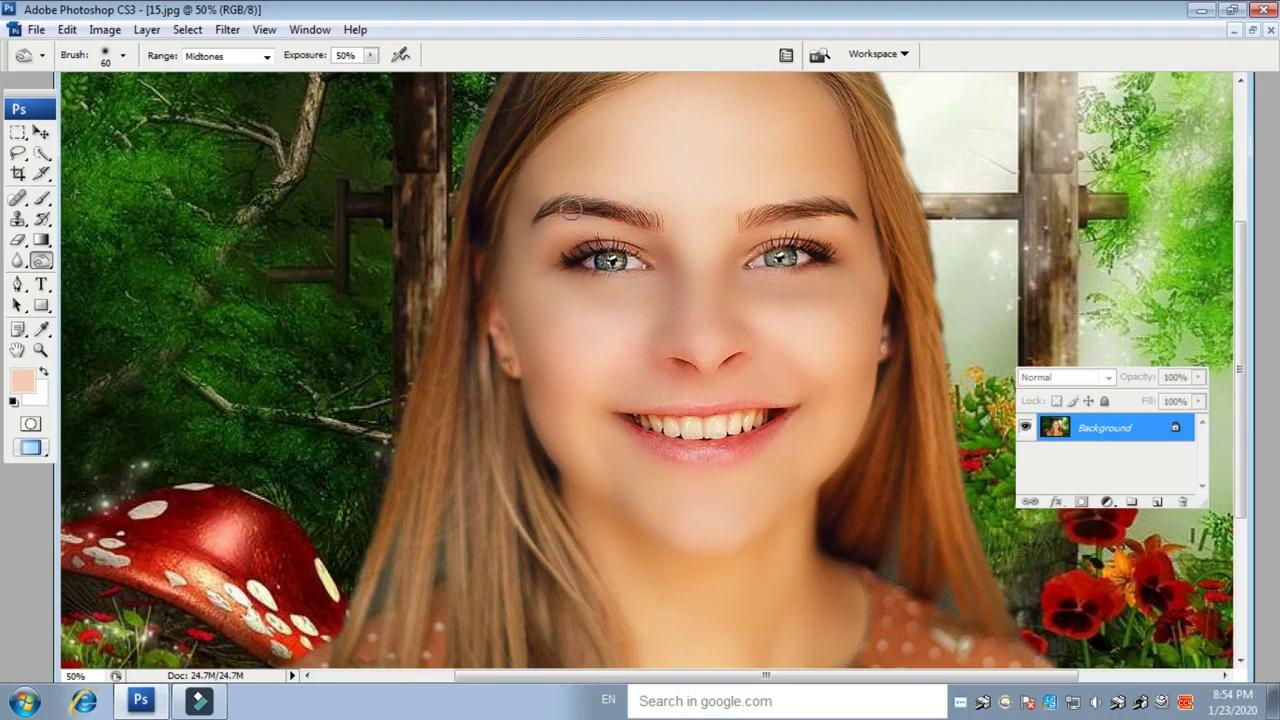
{"action": "left_click_drag", "start_coordinate": [742, 222], "coordinate": [828, 210]}
{"action": "mouse_move", "coordinate": [764, 240]}
{"action": "left_mouse_down"}
{"action": "mouse_move", "coordinate": [806, 246]}
{"action": "mouse_move", "coordinate": [819, 272]}
{"action": "left_mouse_up"}
{"action": "left_click_drag", "start_coordinate": [597, 243], "coordinate": [567, 258]}
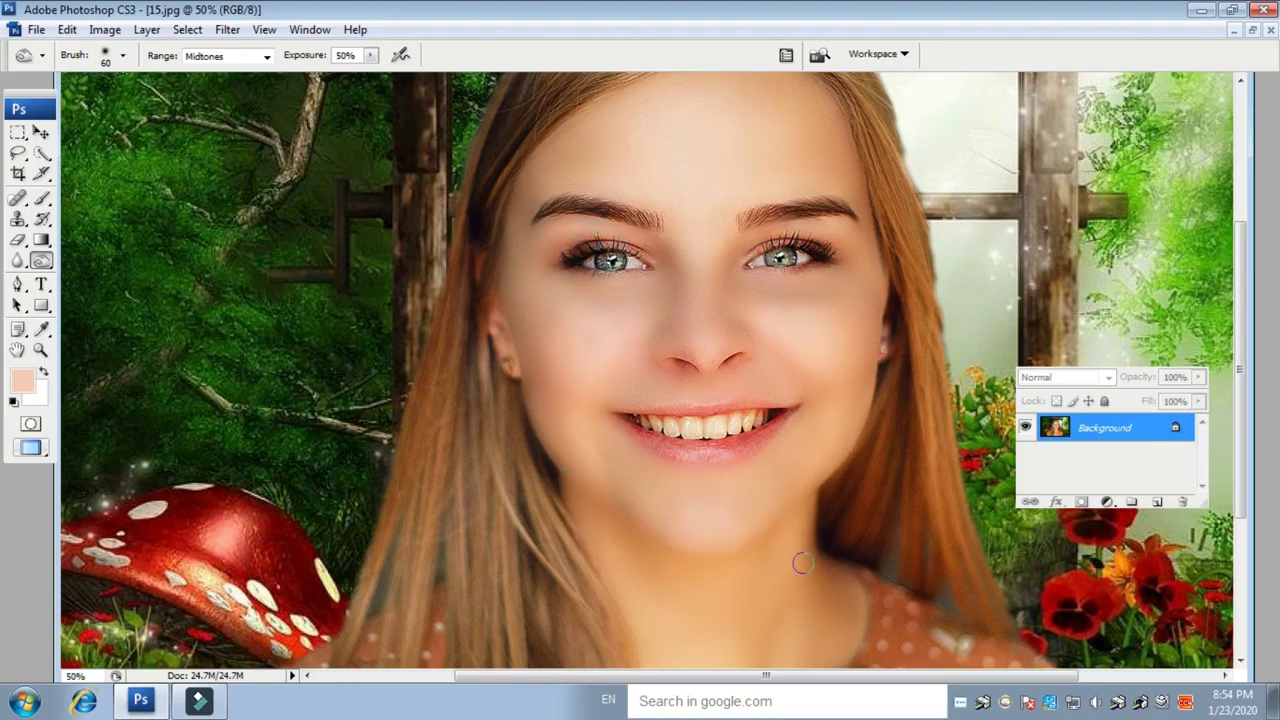
Apply the Imagenomic Portraiture filter to the merged image with Softness at 12.
{"action": "key", "text": "ctrl+minus"}
{"action": "key", "text": "ctrl+minus"}
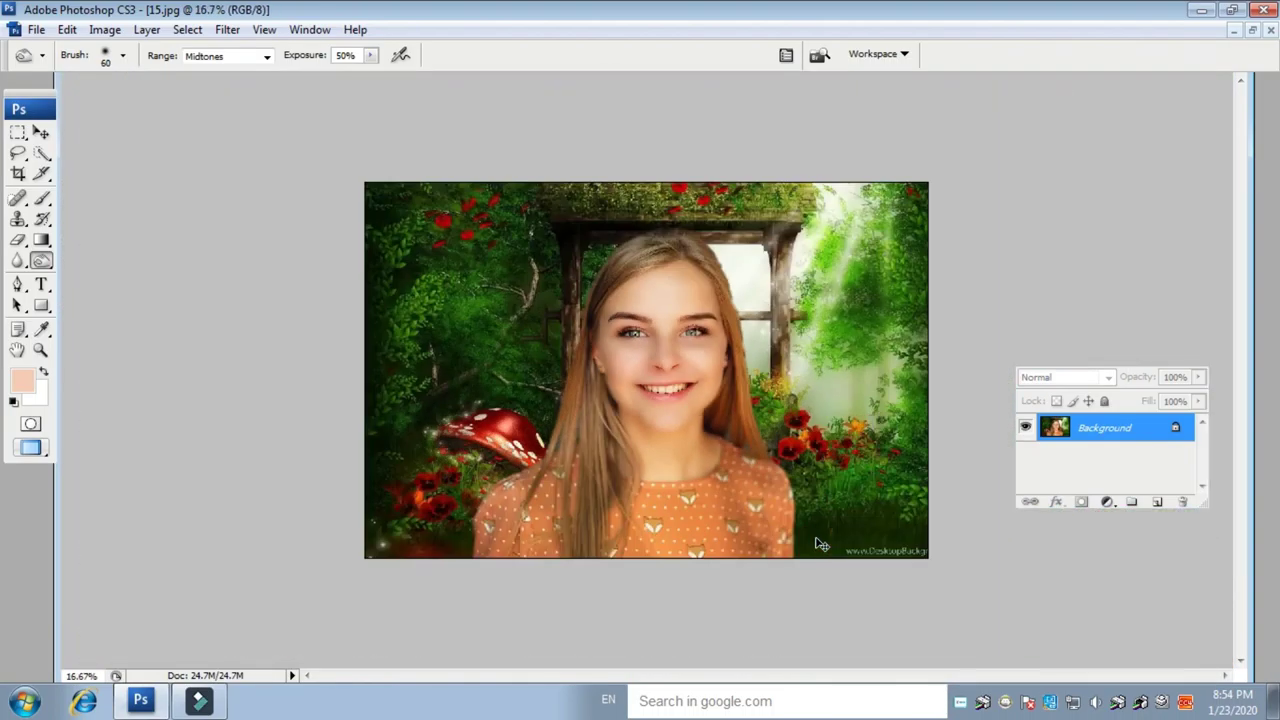
{"action": "key", "text": "ctrl+plus"}
{"action": "key", "text": "ctrl+plus"}
{"action": "key", "text": "ctrl+plus"}
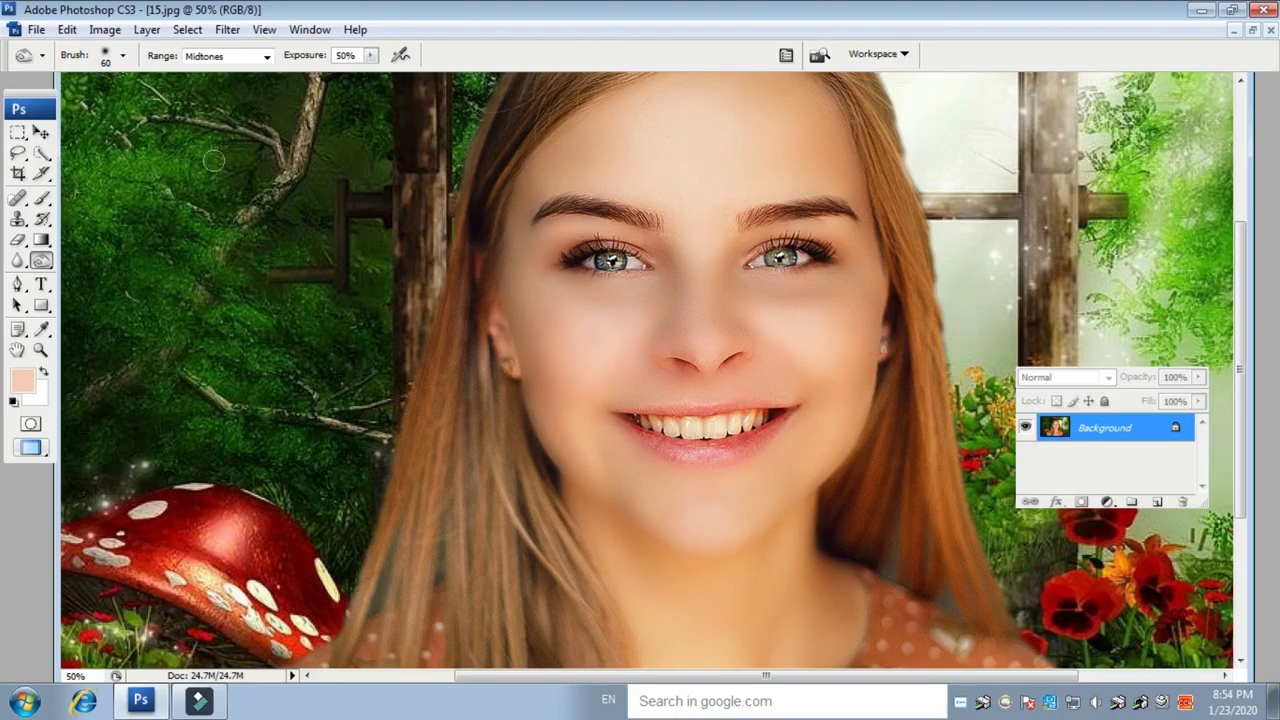
{"action": "left_click", "coordinate": [227, 32]}
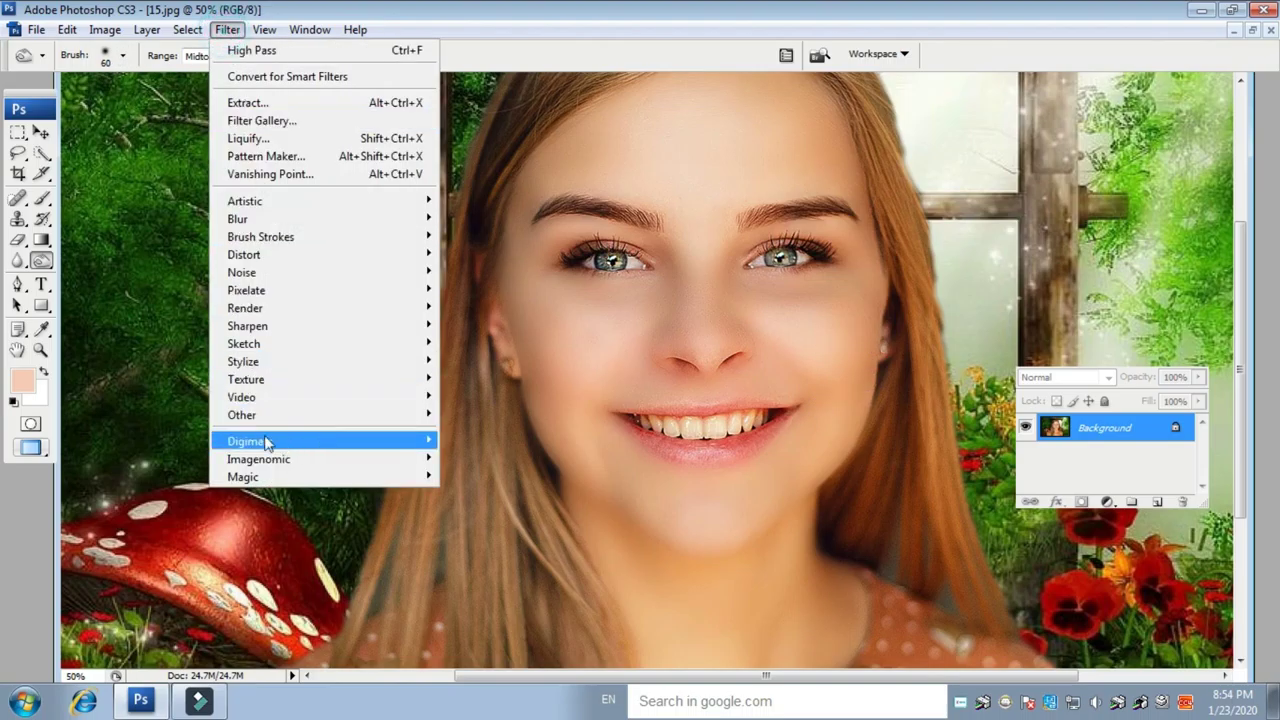
{"action": "mouse_move", "coordinate": [398, 459]}
{"action": "left_click", "coordinate": [478, 457]}
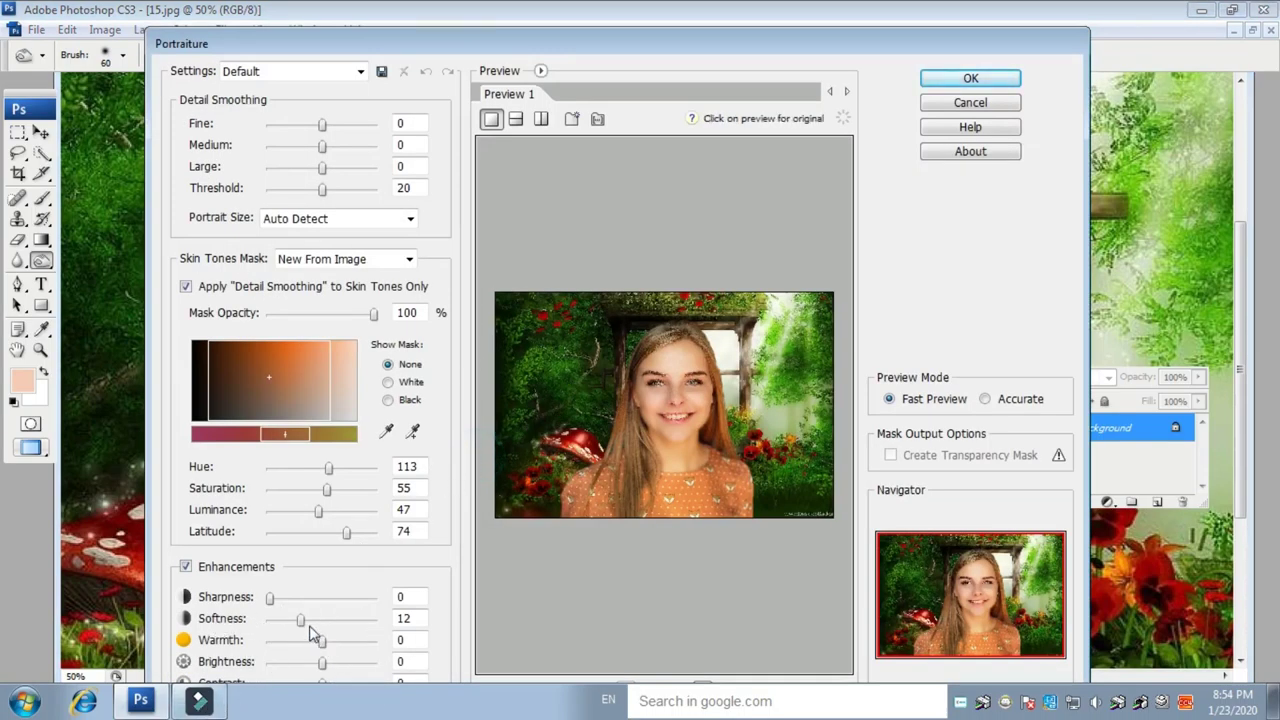
{"action": "left_click_drag", "start_coordinate": [303, 625], "coordinate": [303, 627]}
{"action": "left_click", "coordinate": [970, 78]}
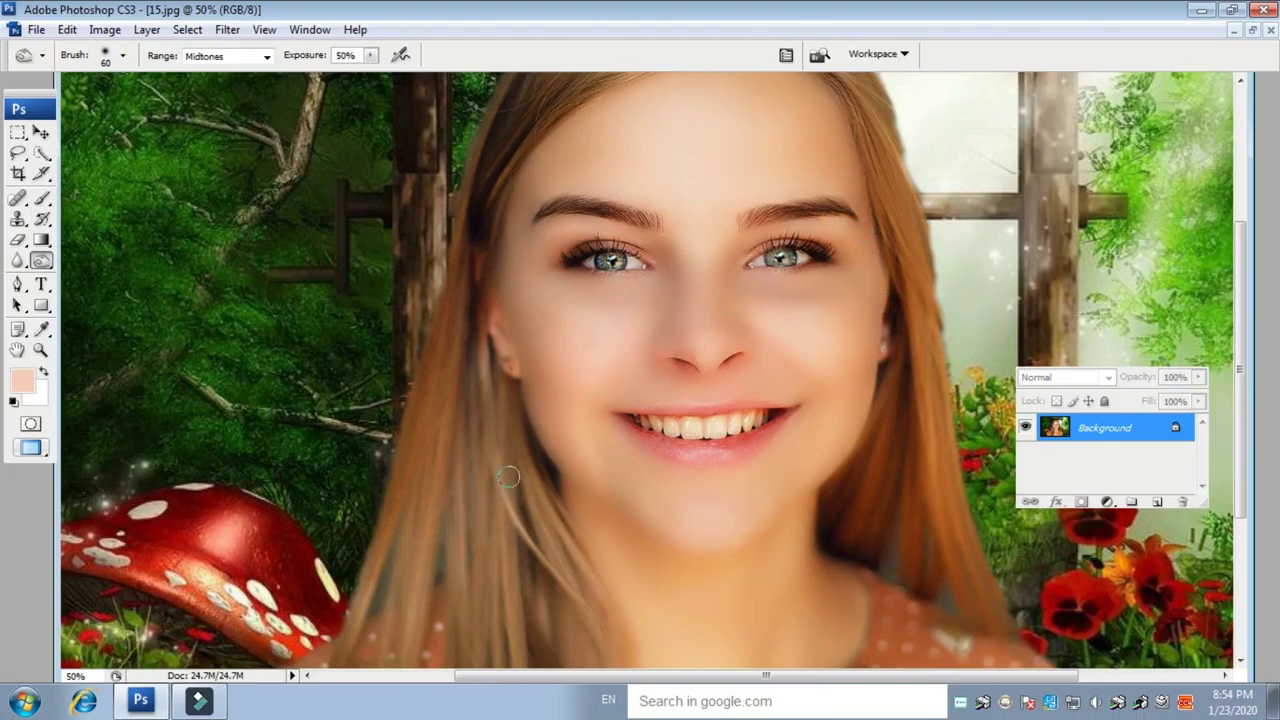
{"action": "key", "text": "ctrl+minus"}
{"action": "key", "text": "ctrl+minus"}
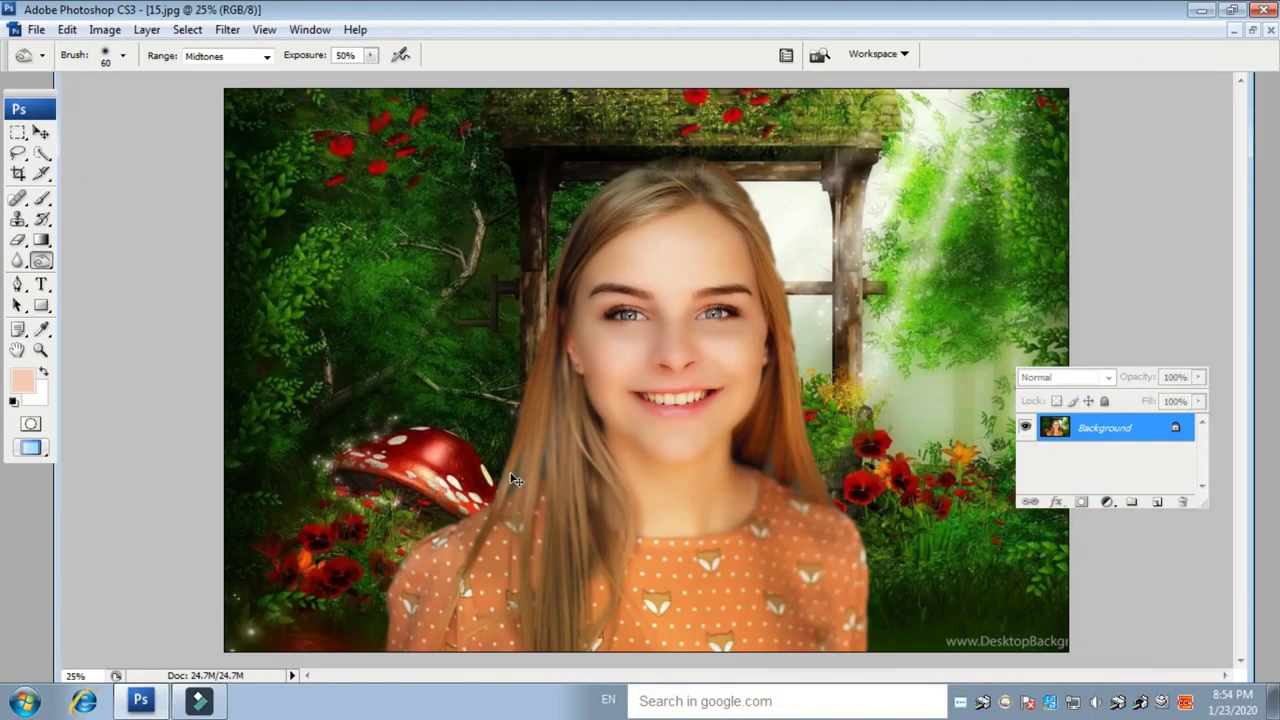
{"action": "key", "text": "ctrl+minus"}
{"action": "key", "text": "ctrl+plus"}
{"action": "key", "text": "ctrl+plus"}
{"action": "key", "text": "ctrl+plus"}
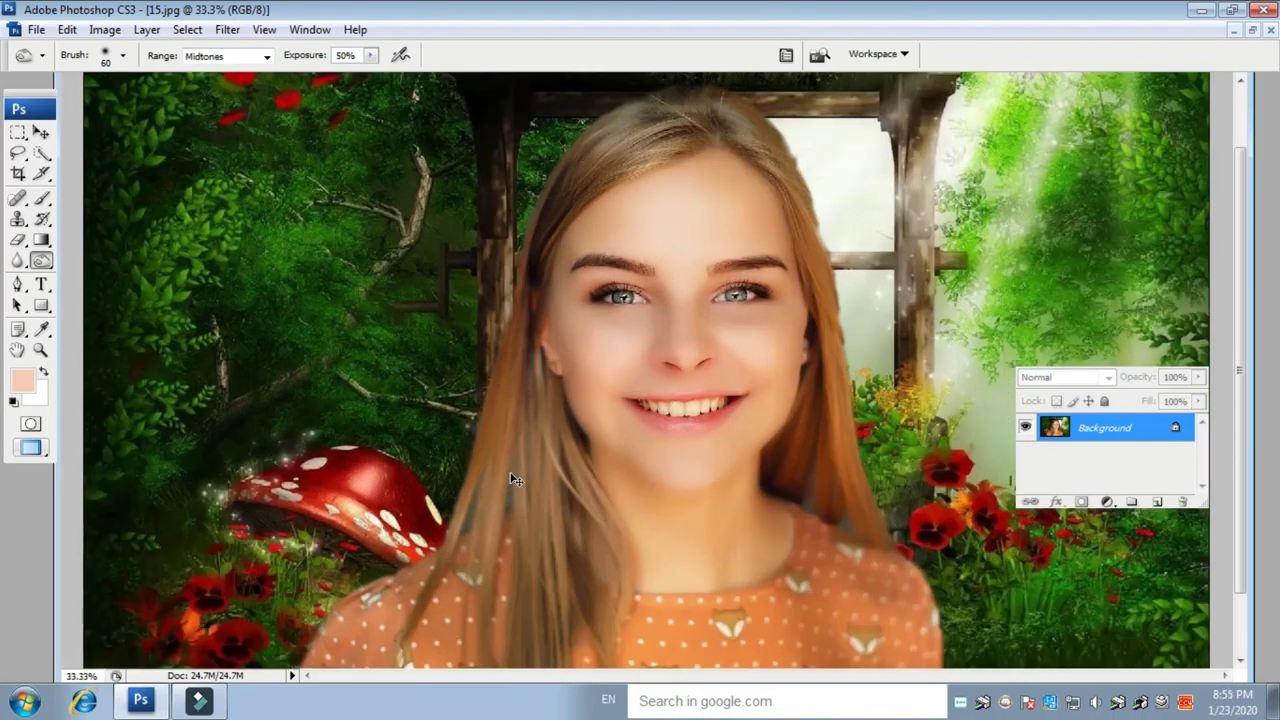